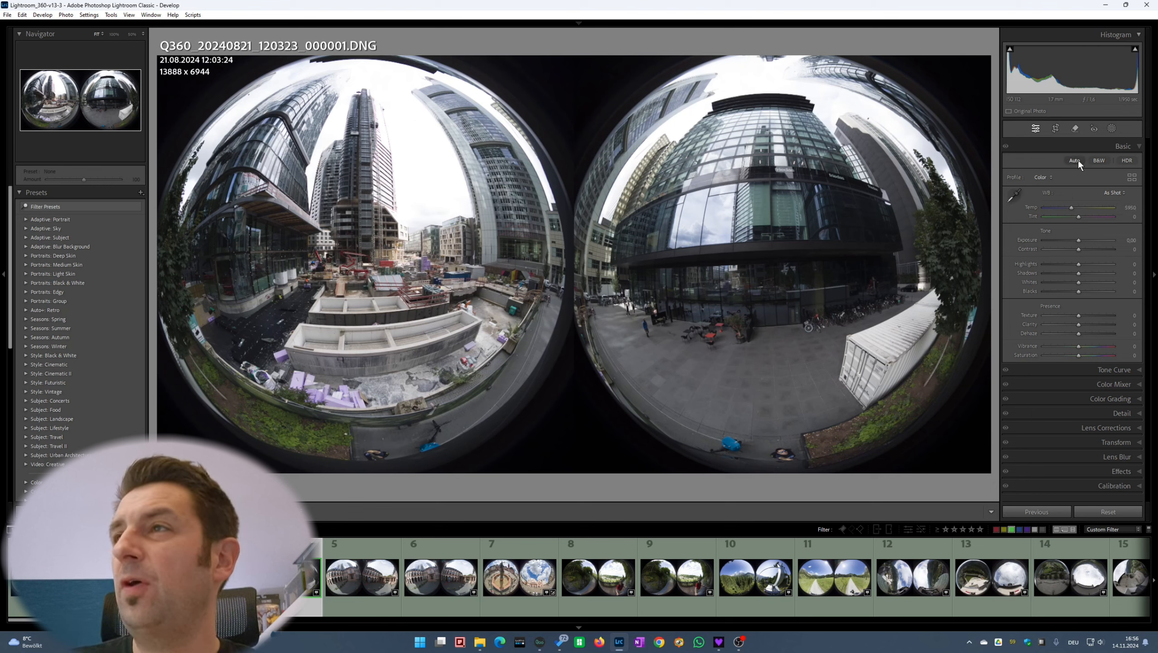
Step: Apply the automatic tone adjustment, then set Blacks to -38 and Whites to +29
left_click(1076, 161)
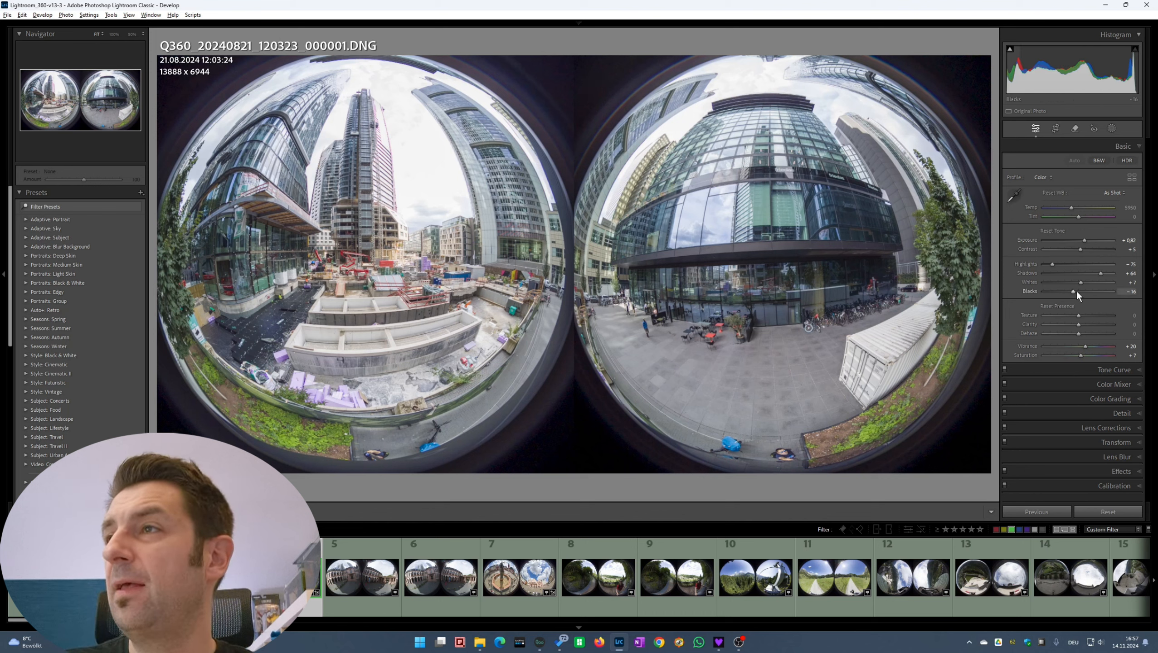
left_click_drag(1077, 292, 1066, 292)
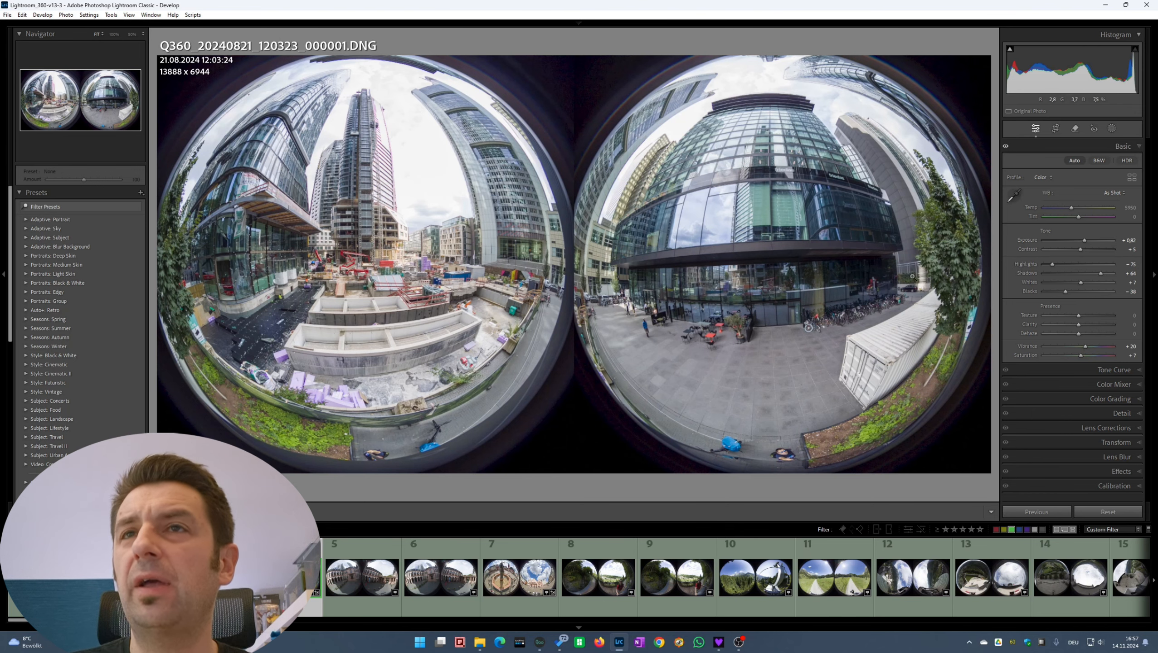
key("alt")
left_click_drag(1082, 282, 1089, 281)
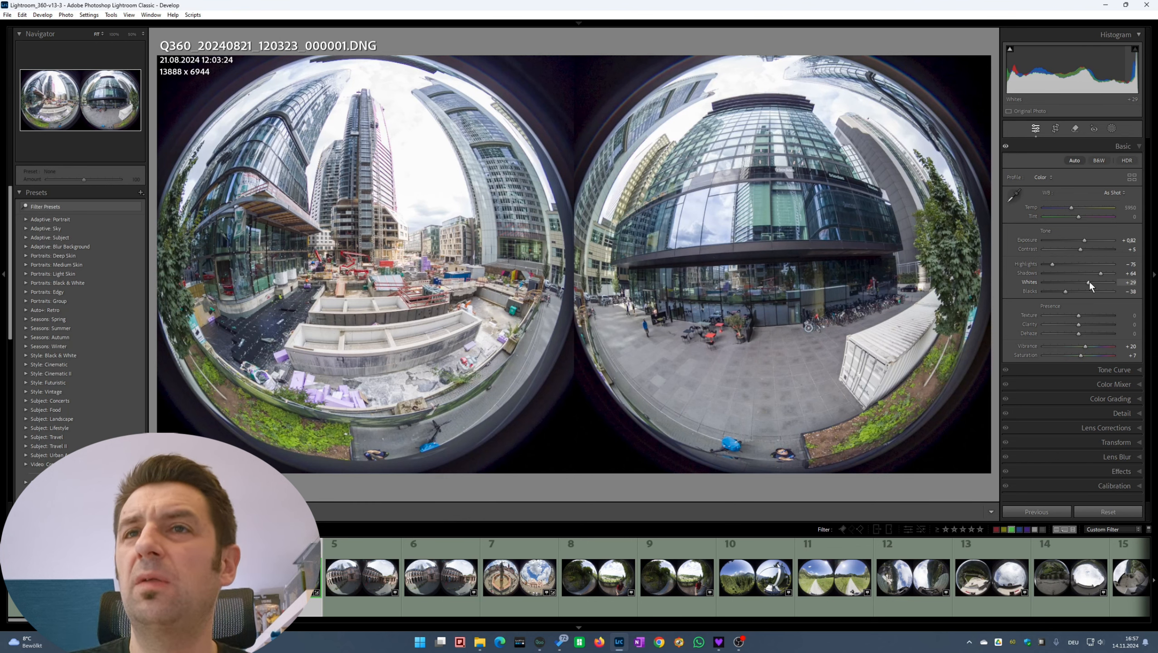
Step: Reset Exposure to 0 and refine the tones with Highlights -91, Shadows +90, Whites +39 and Blacks -30
double_click(1031, 238)
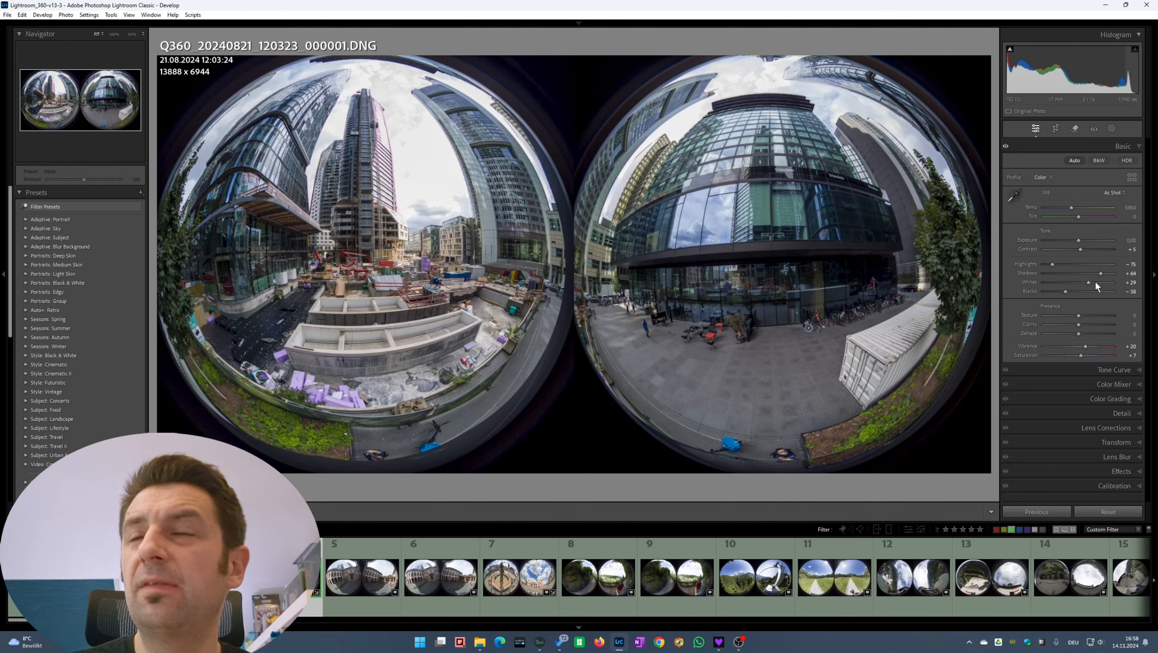
left_click(1063, 290, "alt")
left_click_drag(1063, 290, 1046, 259)
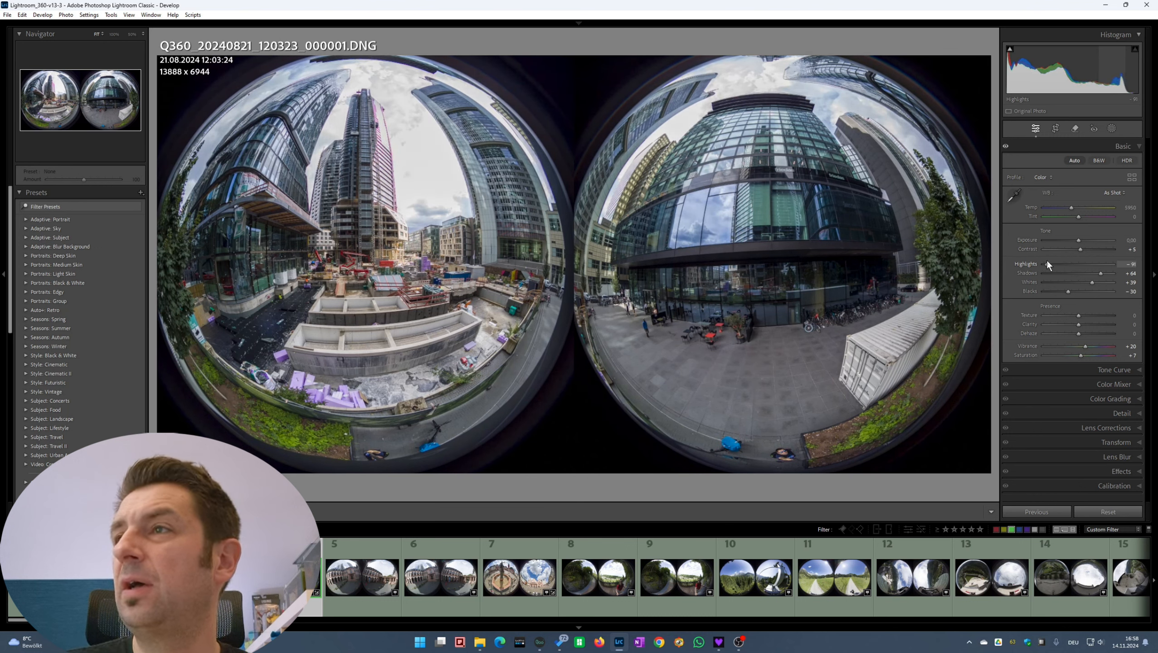
left_click_drag(1097, 274, 1110, 271)
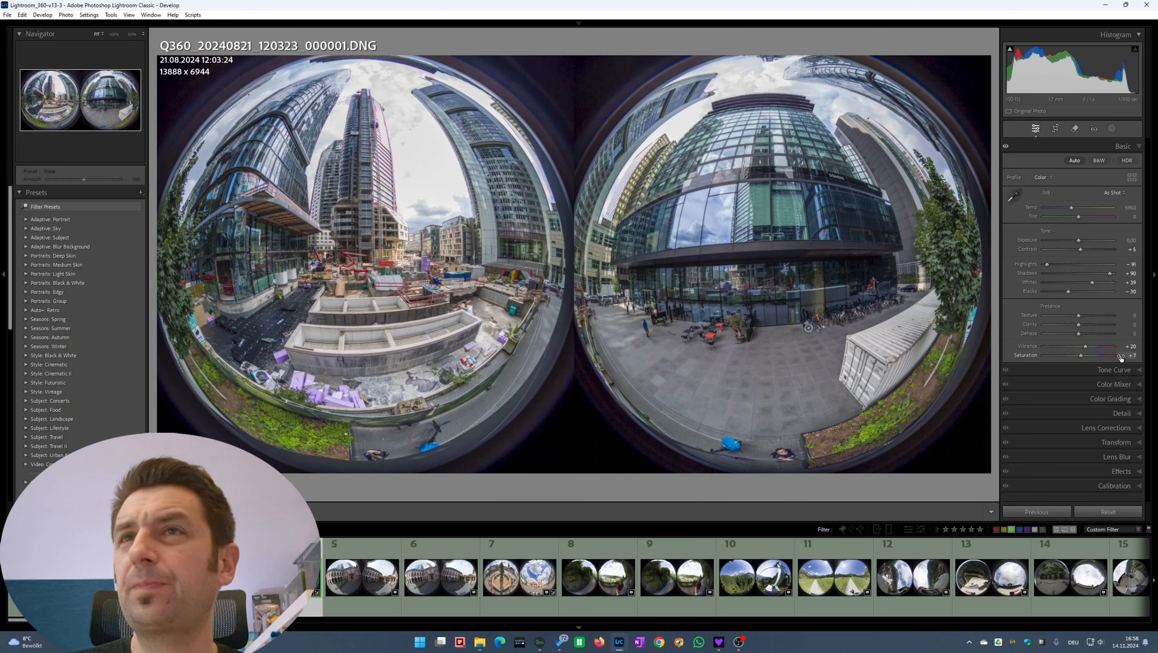
Step: Correct the white balance by sampling a neutral grey on the concrete structure in the construction site
left_click(1022, 193)
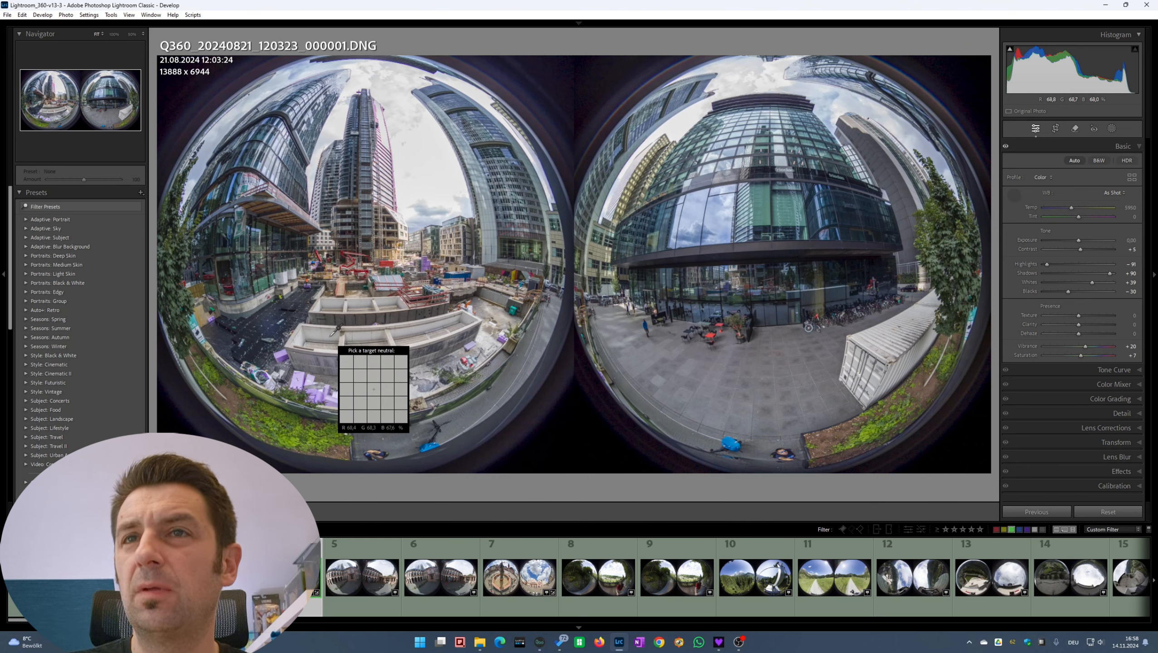
left_click(332, 335)
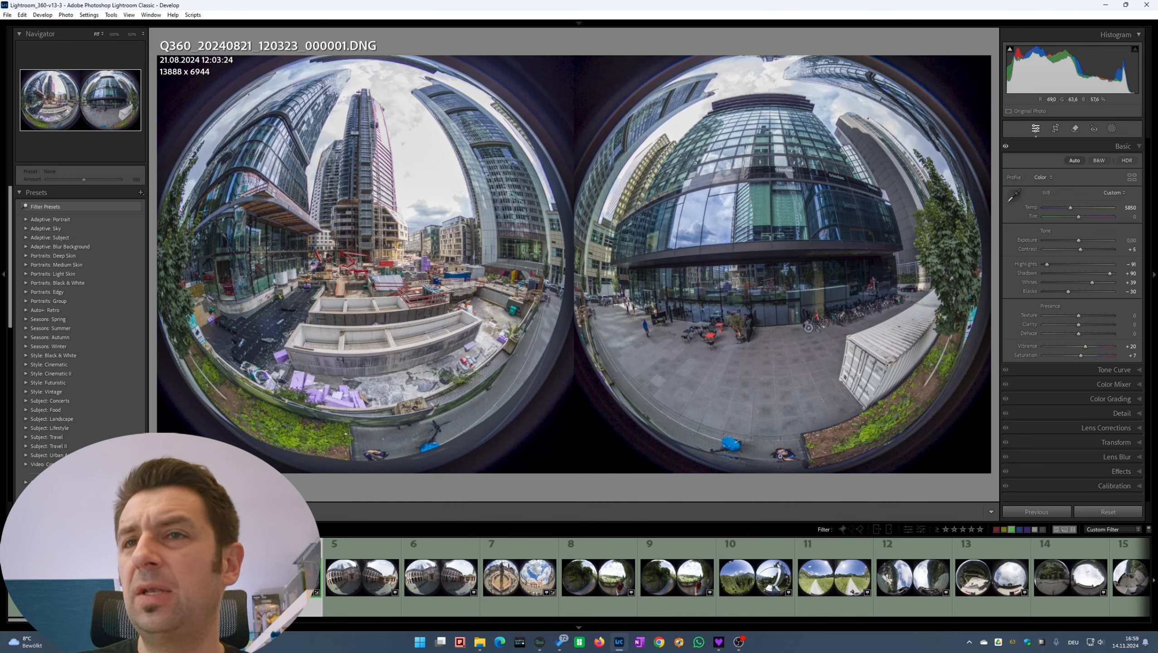
left_click(731, 444)
left_click(743, 394)
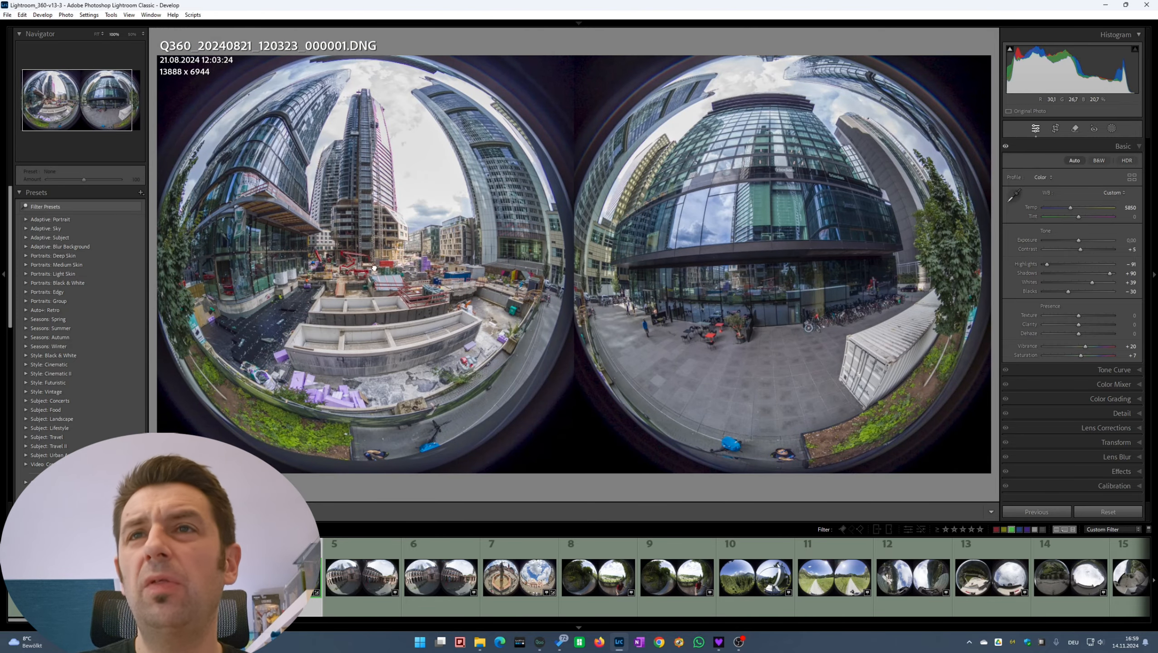
left_click(347, 261)
left_click(420, 265)
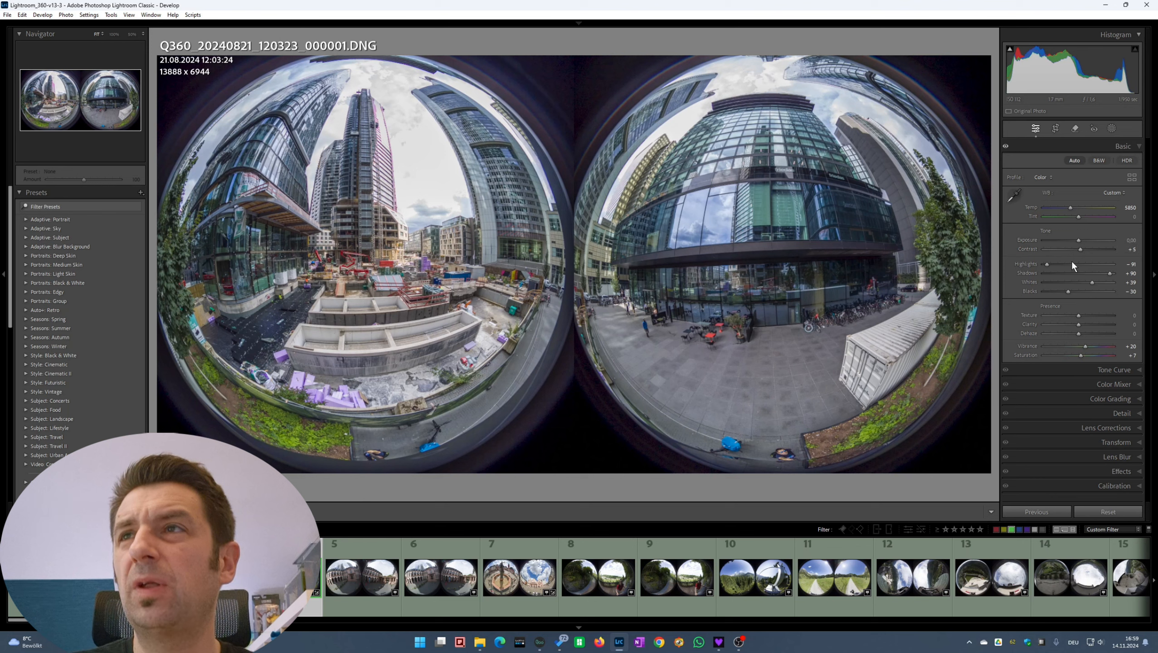
Step: Set Texture to +14, Clarity to +8 and Dehaze to +5
left_click_drag(1078, 316, 1083, 315)
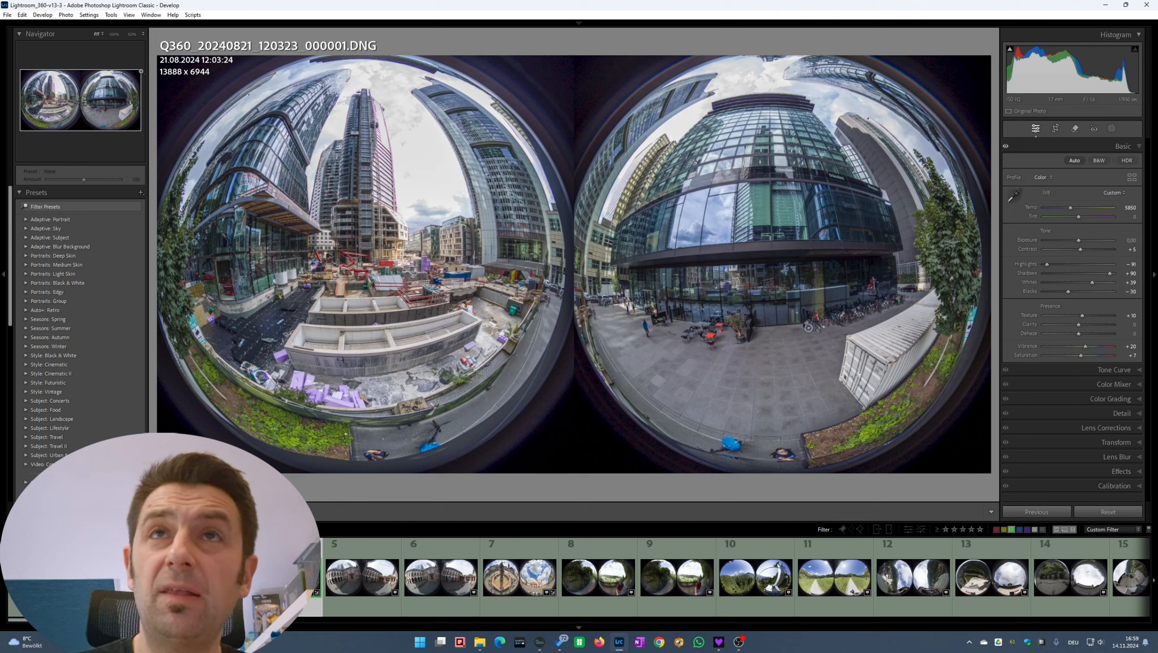
left_click(1085, 315)
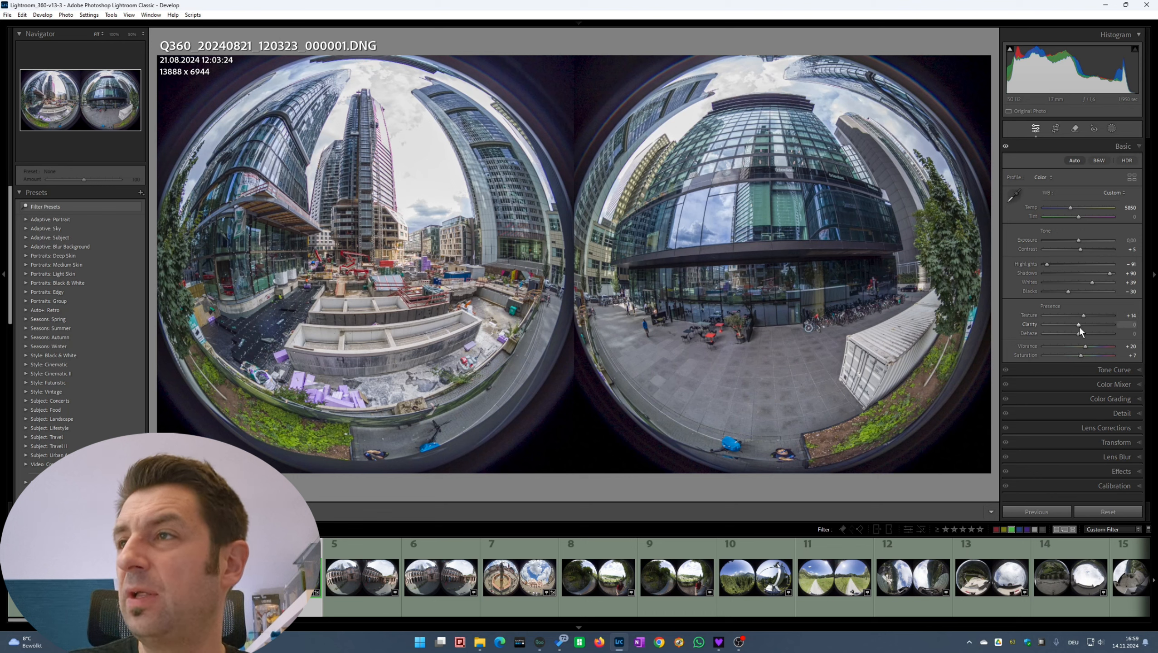
scroll(1082, 325, "up", 3)
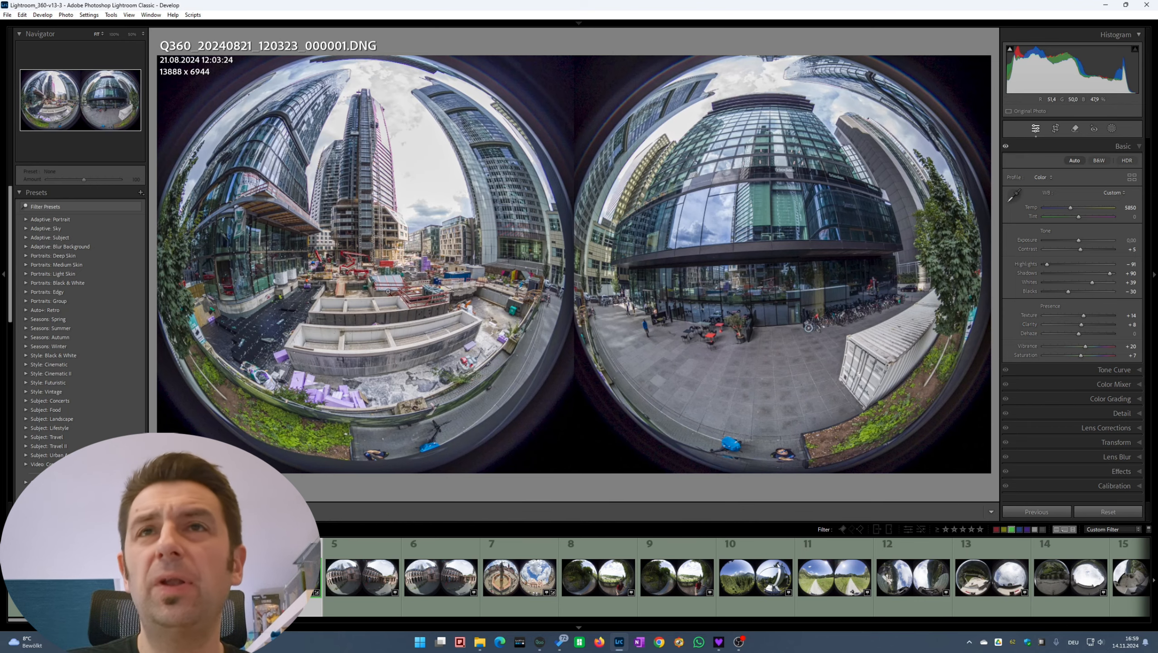
left_click(409, 238)
left_click_drag(409, 238, 446, 297)
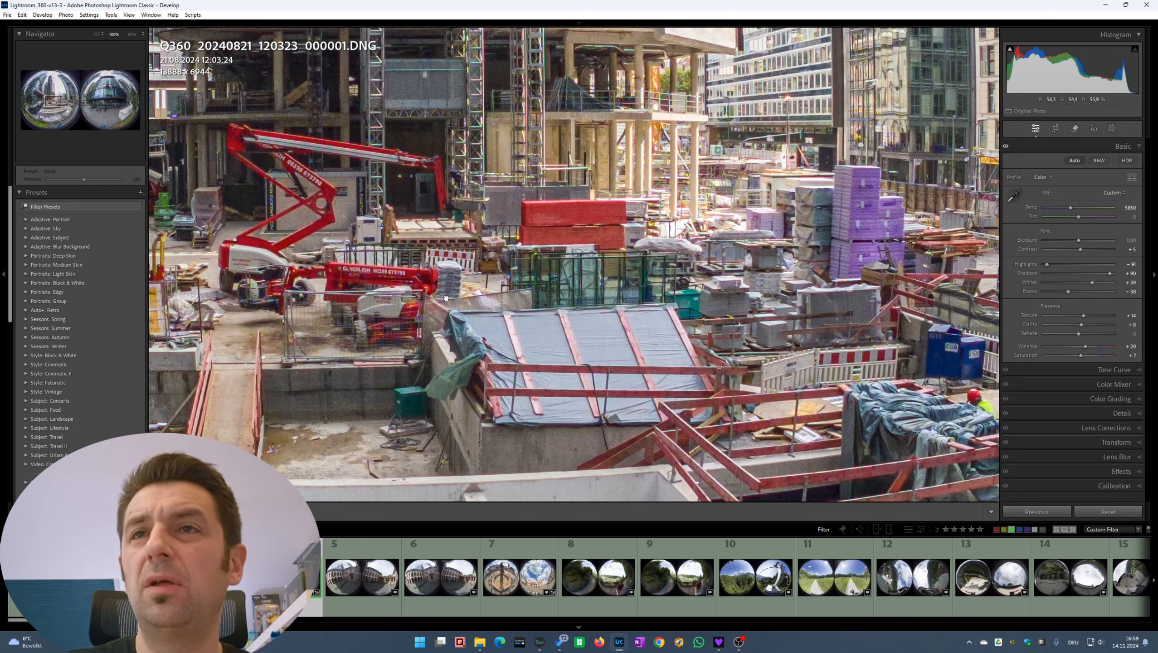
left_click(434, 247)
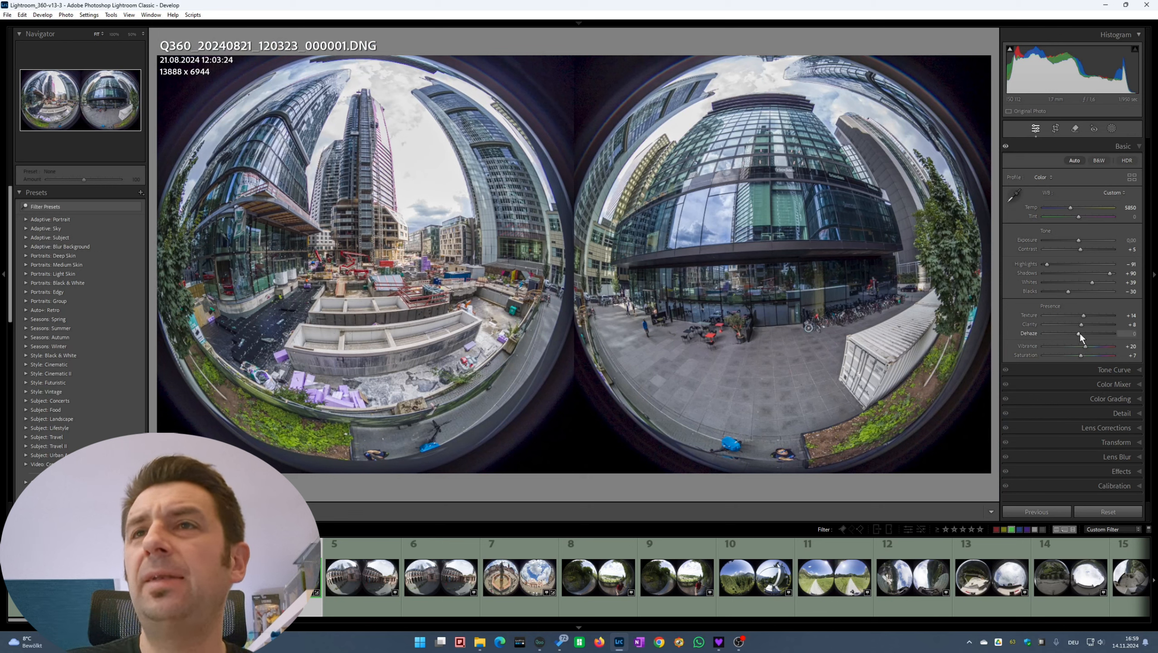
mouse_move(1085, 337)
left_mouse_down()
mouse_move(1108, 341)
mouse_move(1051, 333)
mouse_move(1092, 332)
mouse_move(1082, 331)
left_mouse_up()
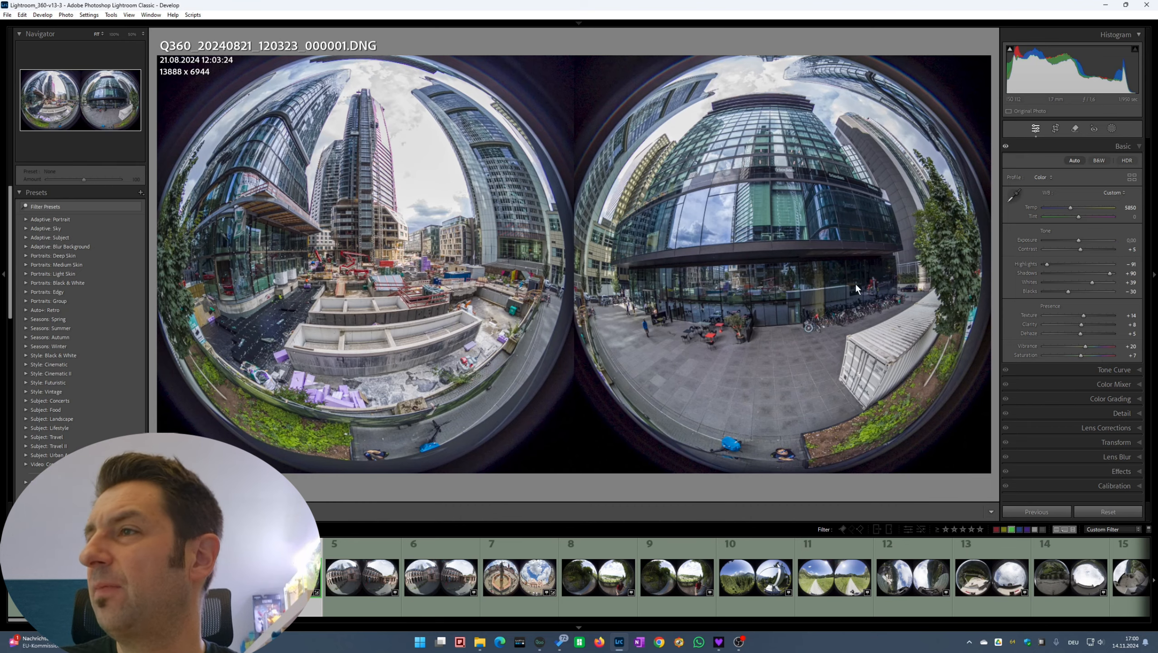
Step: Remove the purple fringing by sampling it on the high-rise's striped facade with the manual Defringe color selector
left_click(386, 162)
left_click_drag(427, 412, 455, 413)
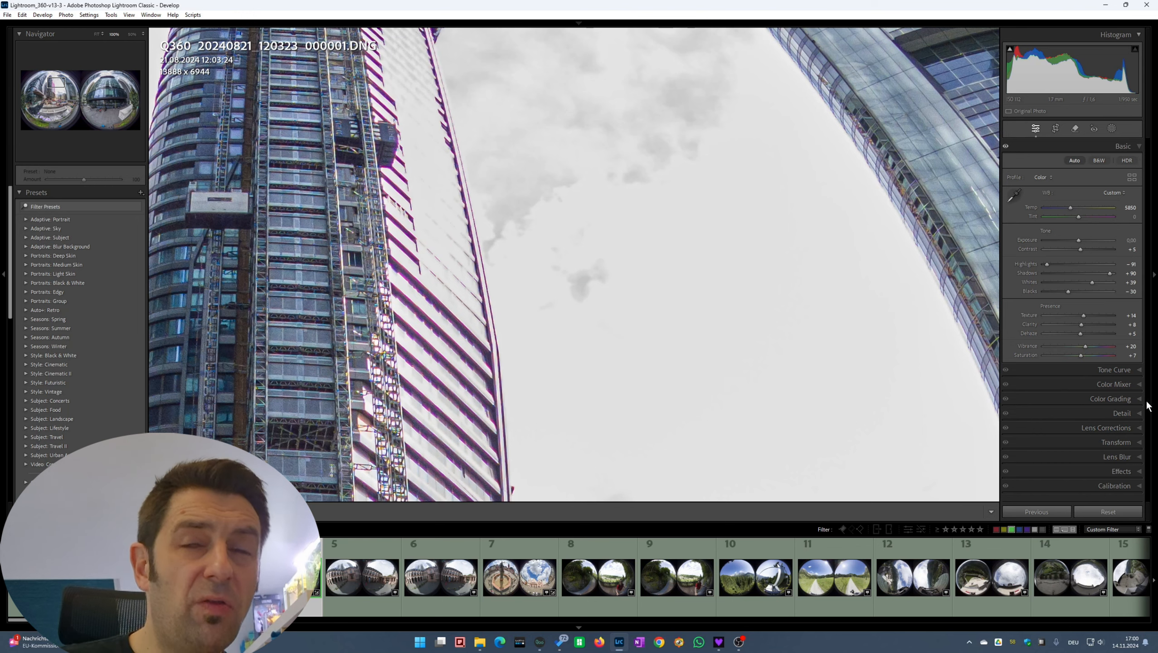
left_click(1108, 428)
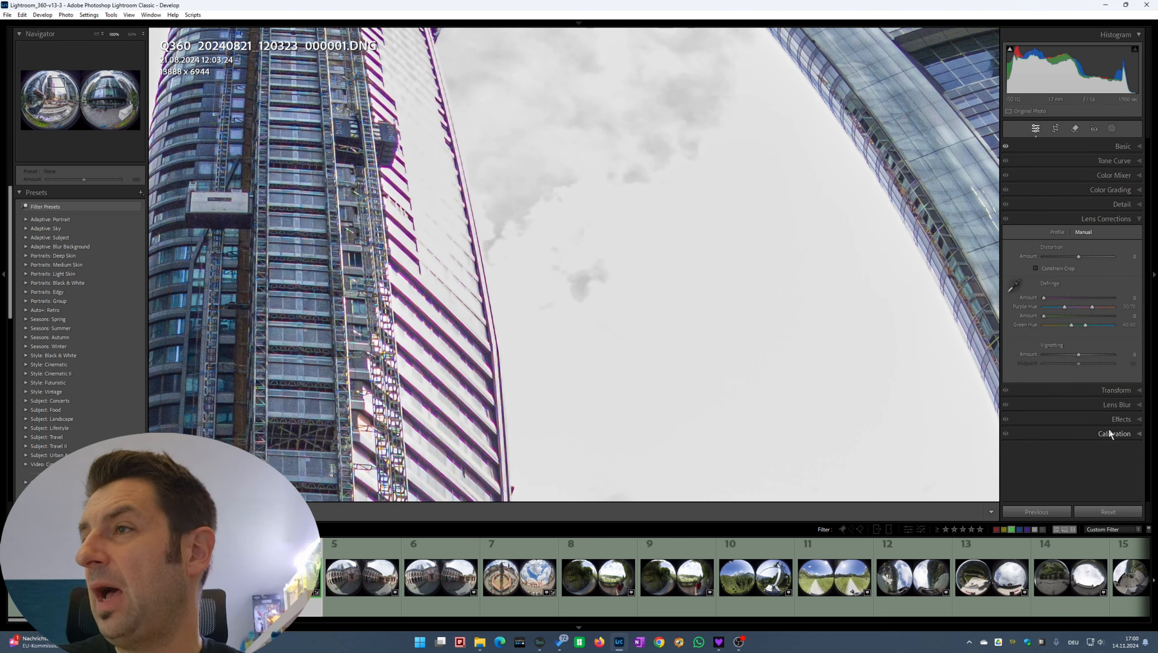
left_click(1060, 232)
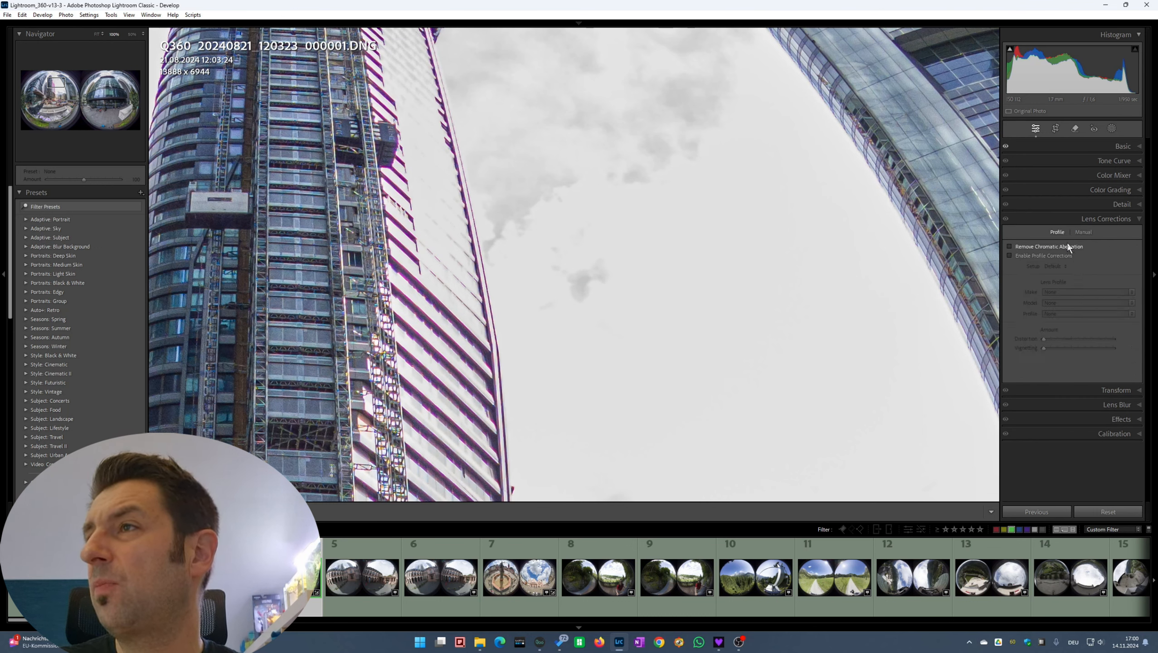
left_click(1086, 232)
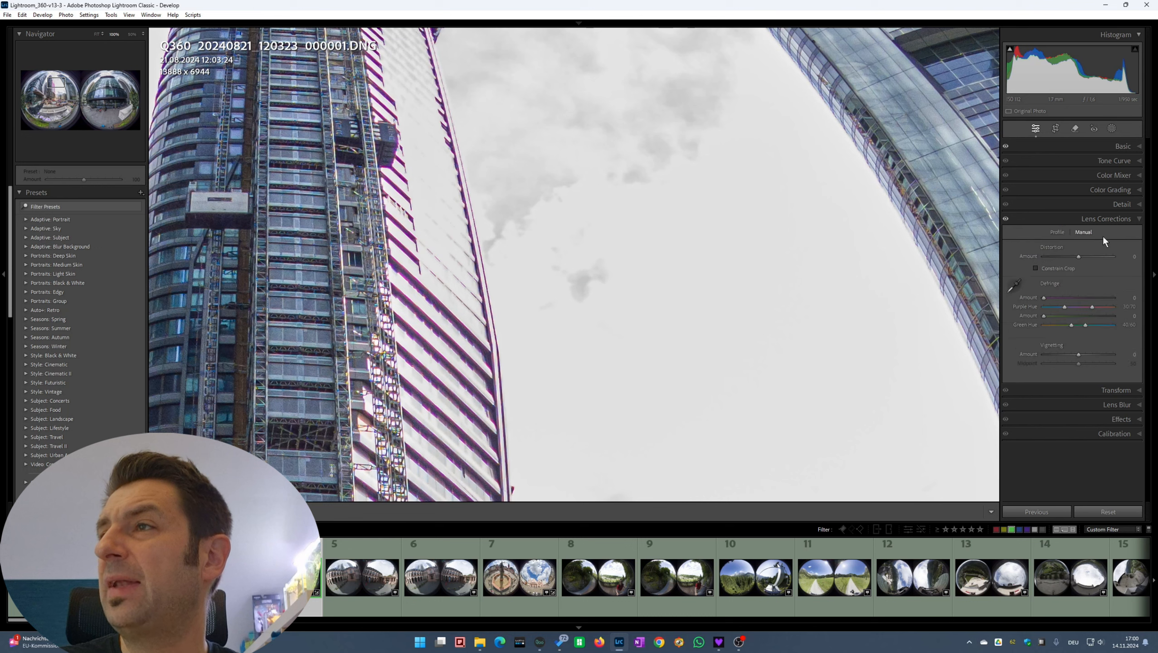
left_click(1012, 282)
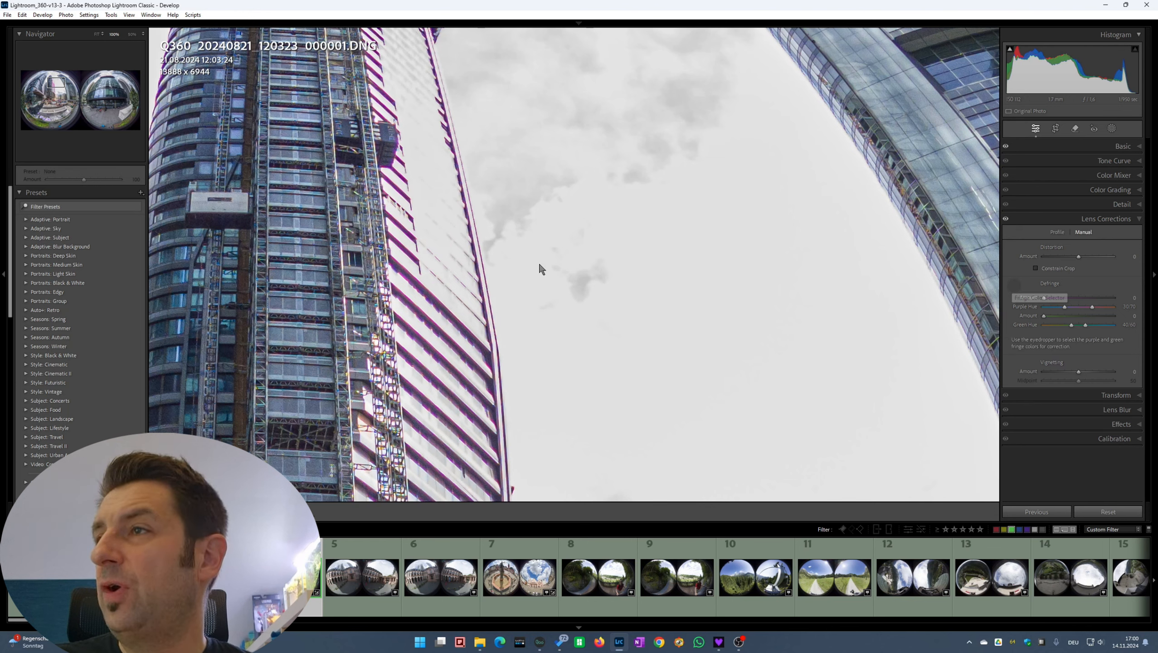
left_click(402, 235)
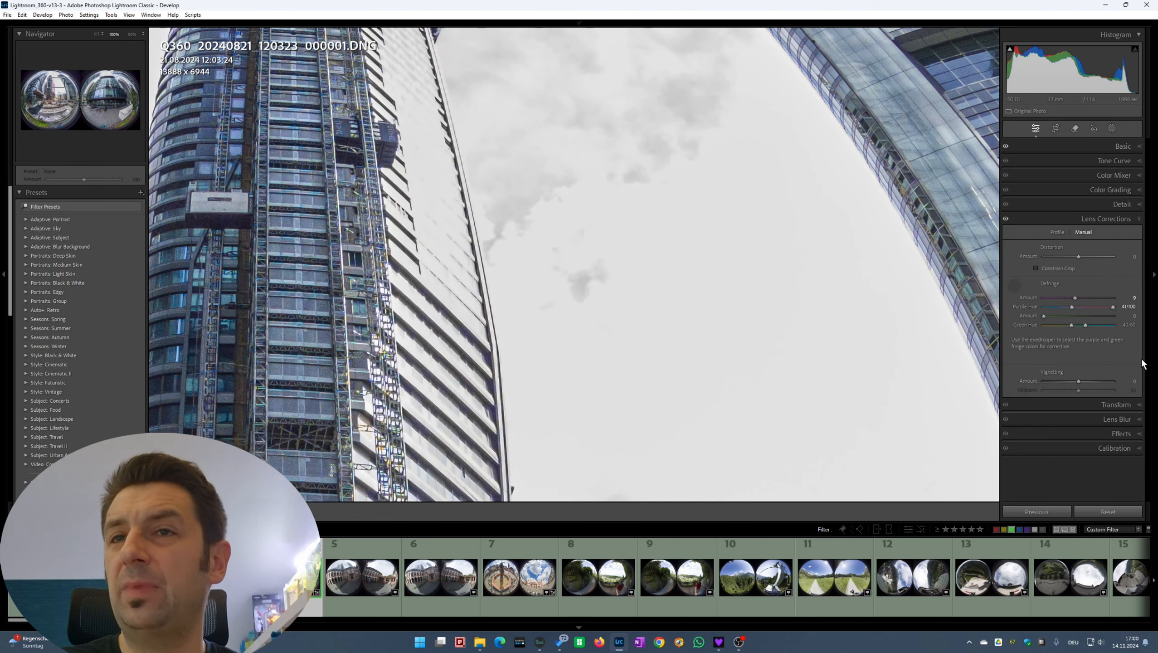
left_click(1014, 286)
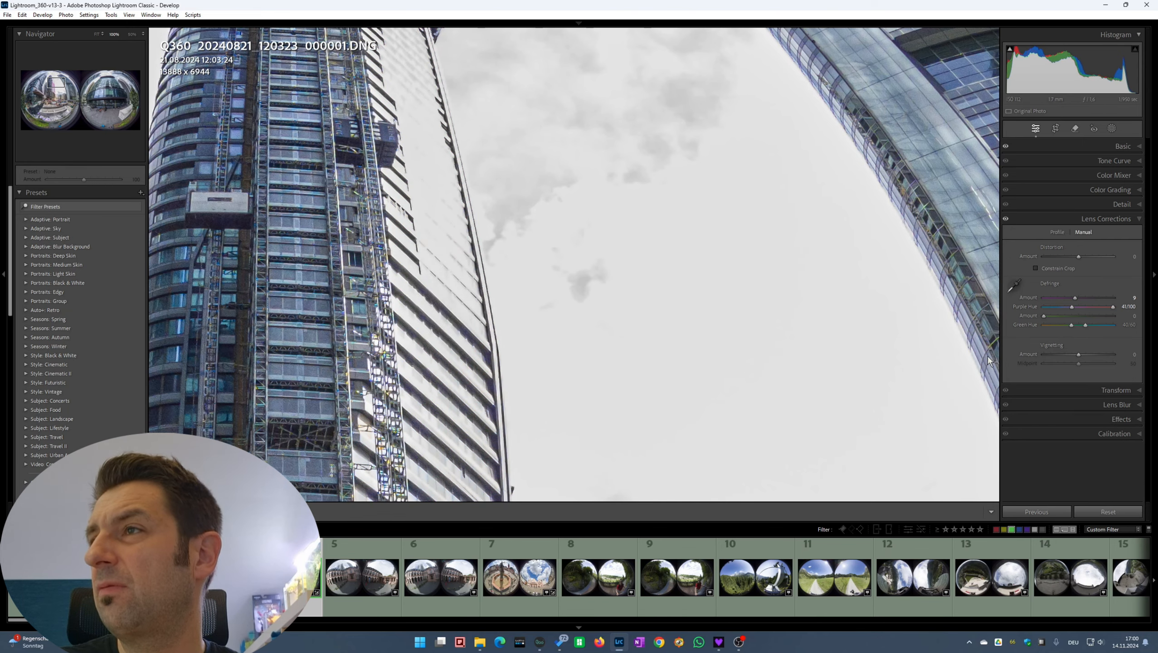
left_click(790, 401)
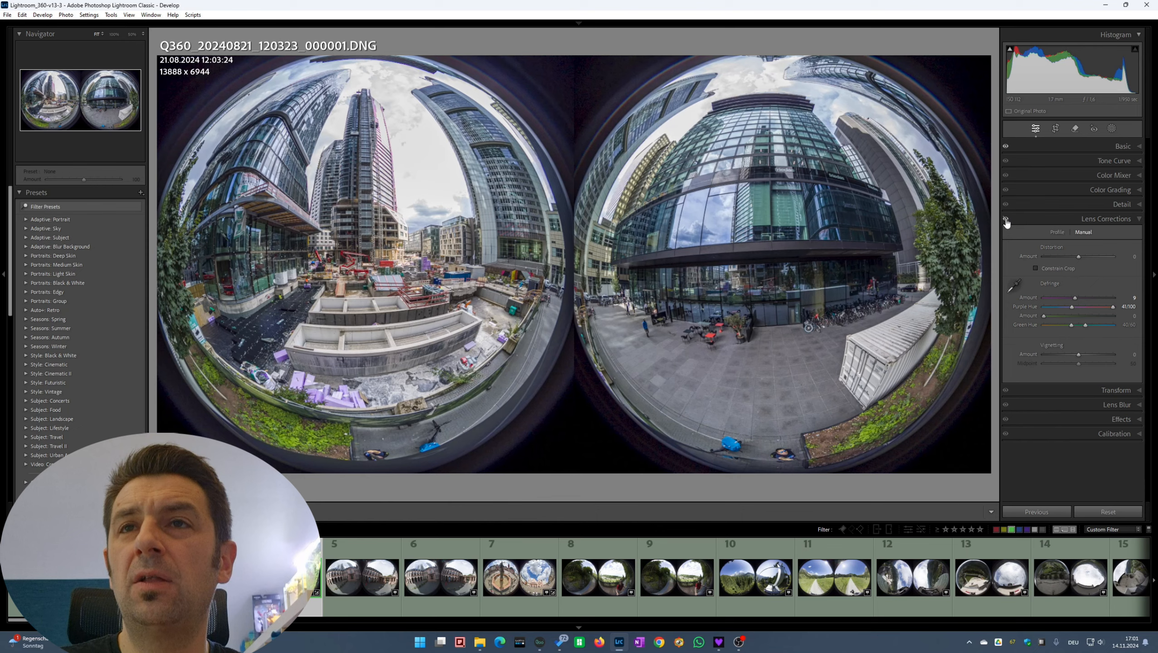
Step: Compare the lens corrections on the red construction lift, then limit purple Defringe to amount 7 and hue range 53/84
left_click(353, 260)
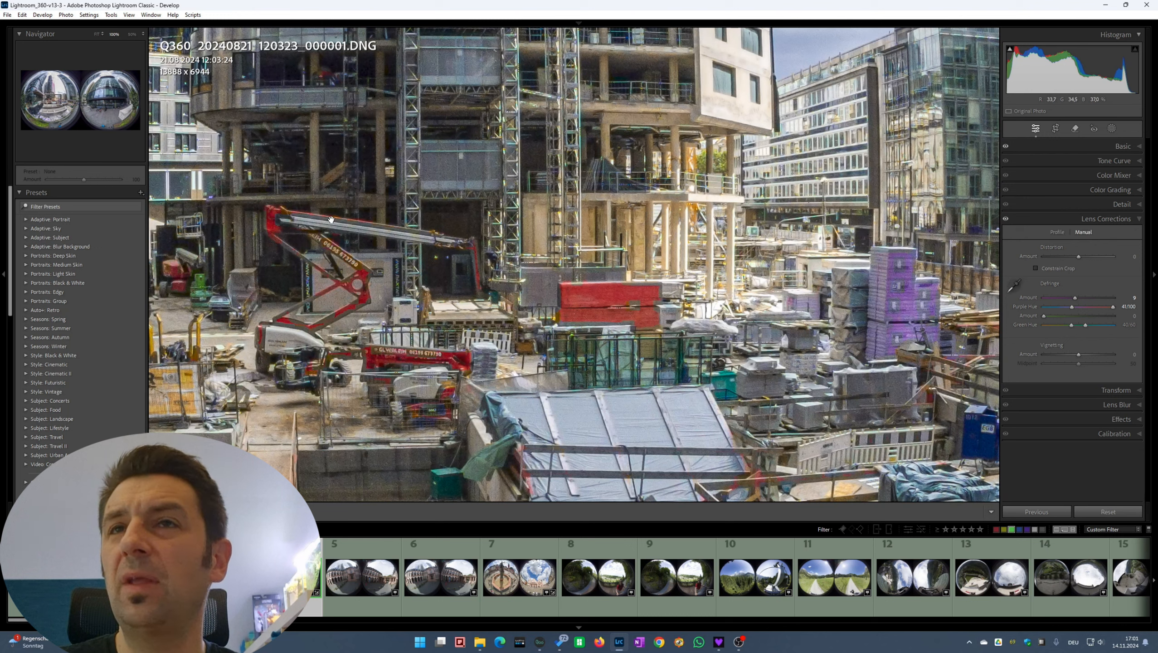
left_click(1006, 219)
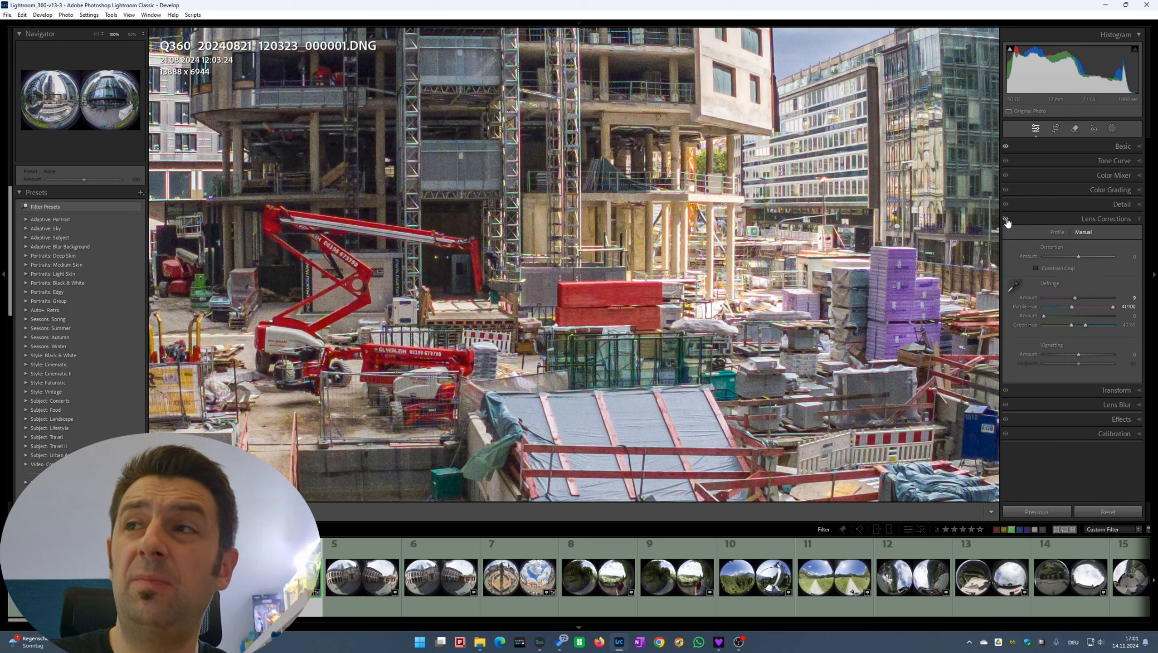
left_click(1006, 220)
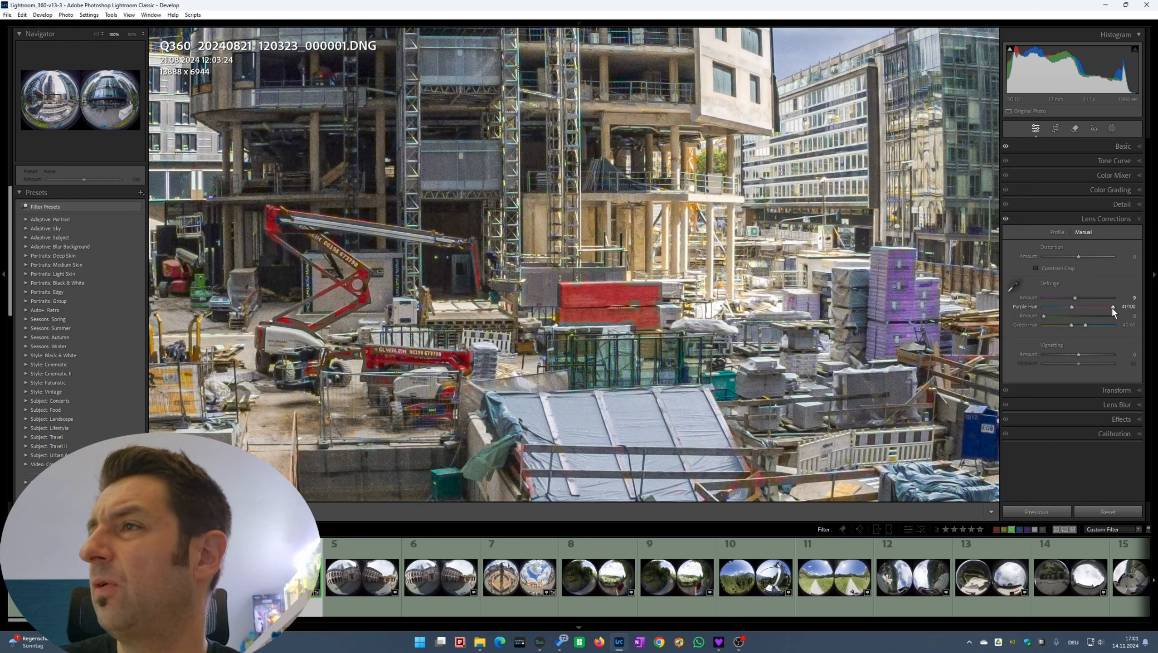
left_click_drag(1109, 308, 1100, 307)
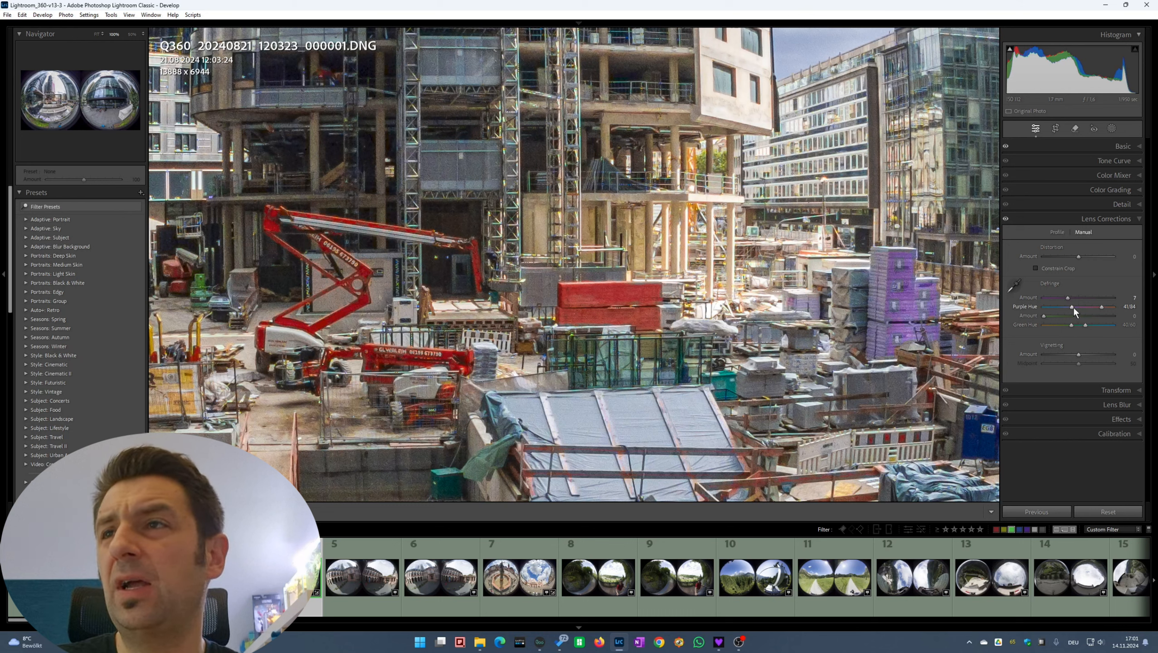
left_click_drag(1073, 307, 1078, 307)
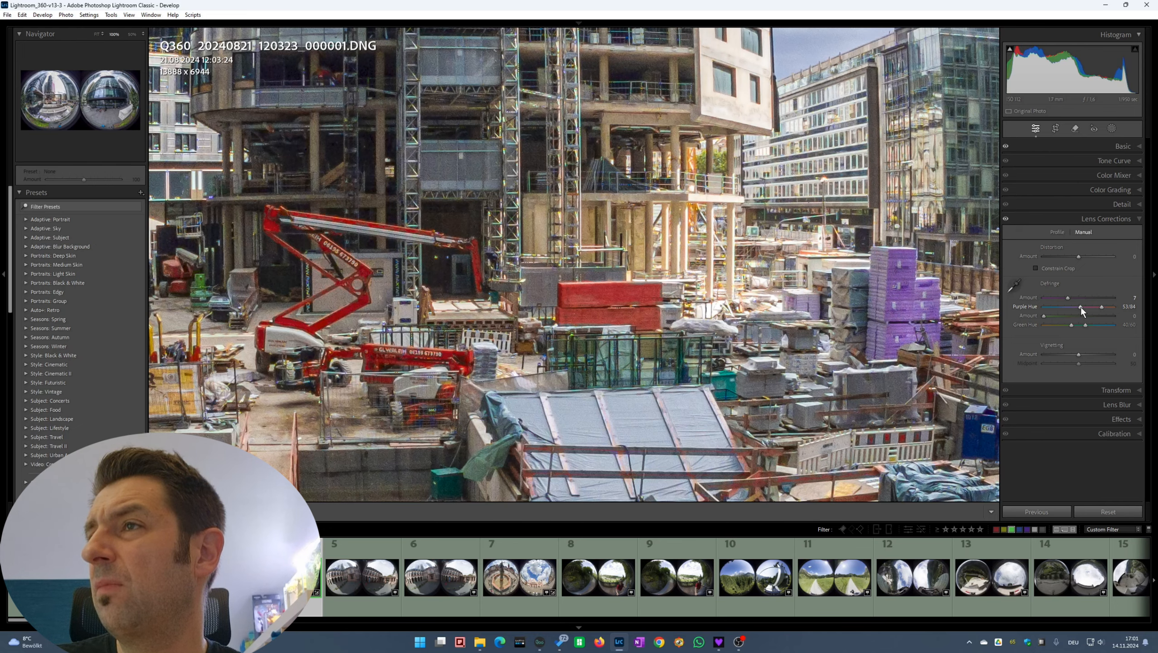
Step: Inspect the high-rise's edges against the sky at full size, comparing them with and without lens corrections
left_click_drag(896, 241, 594, 428)
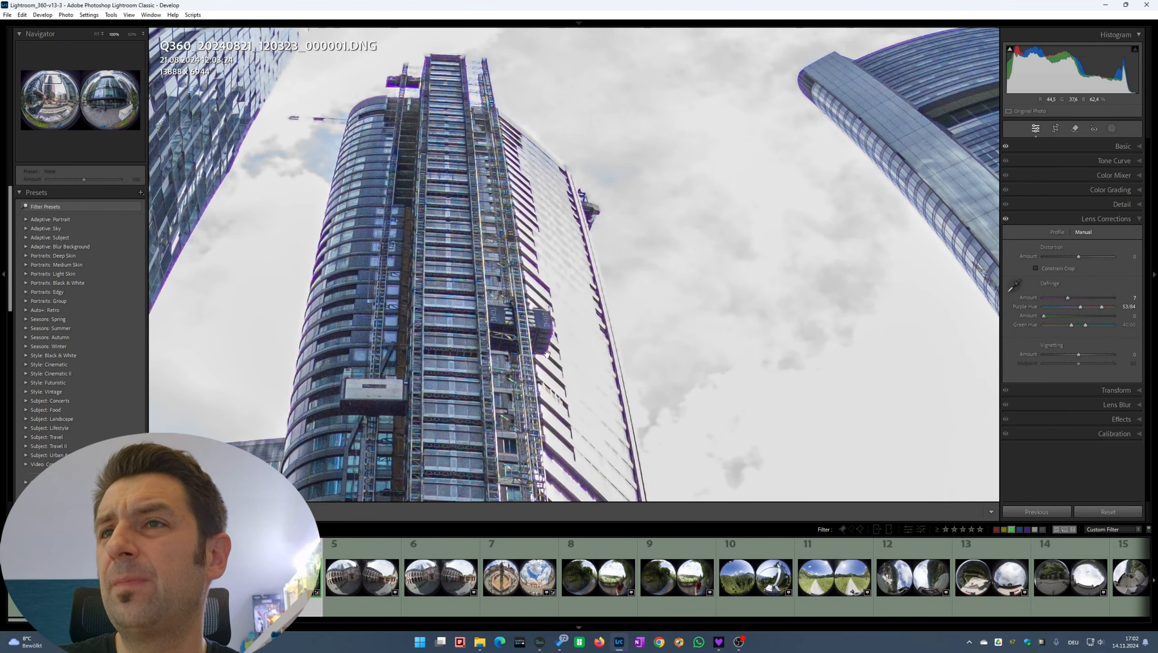
left_click_drag(706, 389, 517, 281)
left_click_drag(382, 352, 531, 338)
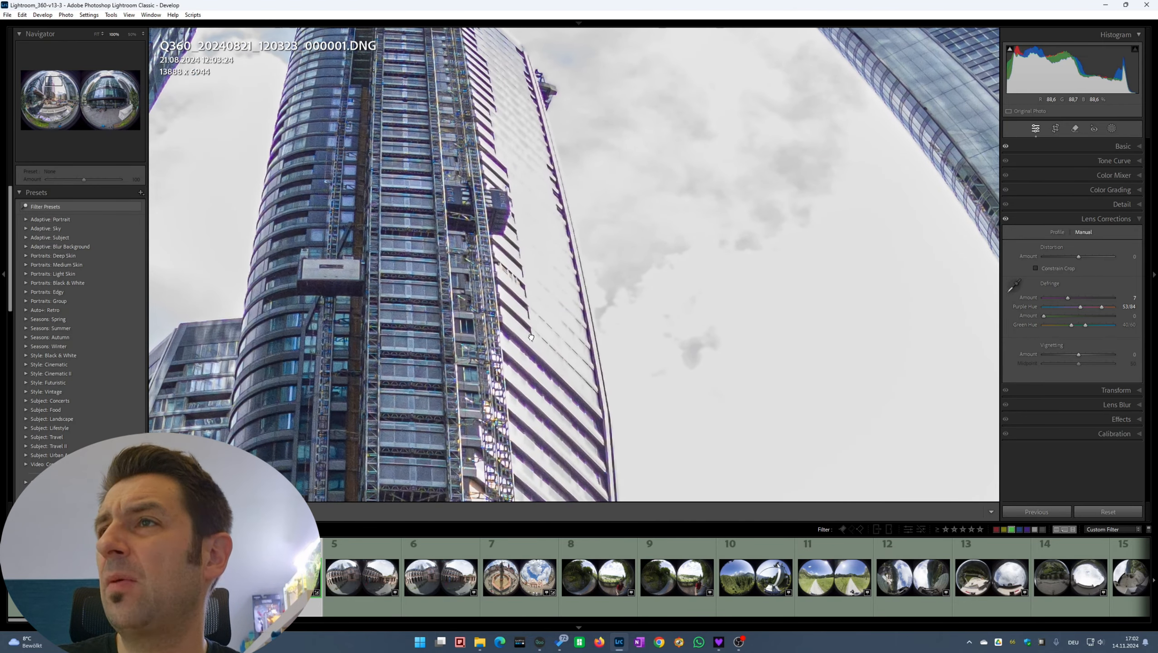
left_click(458, 310)
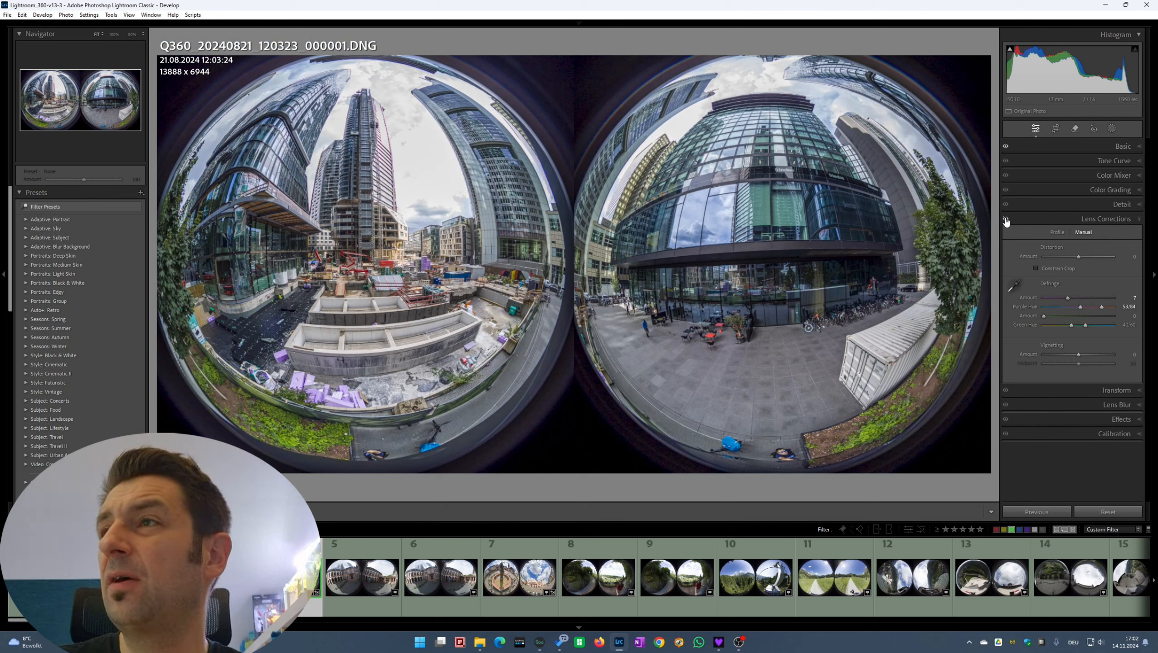
left_click(378, 131)
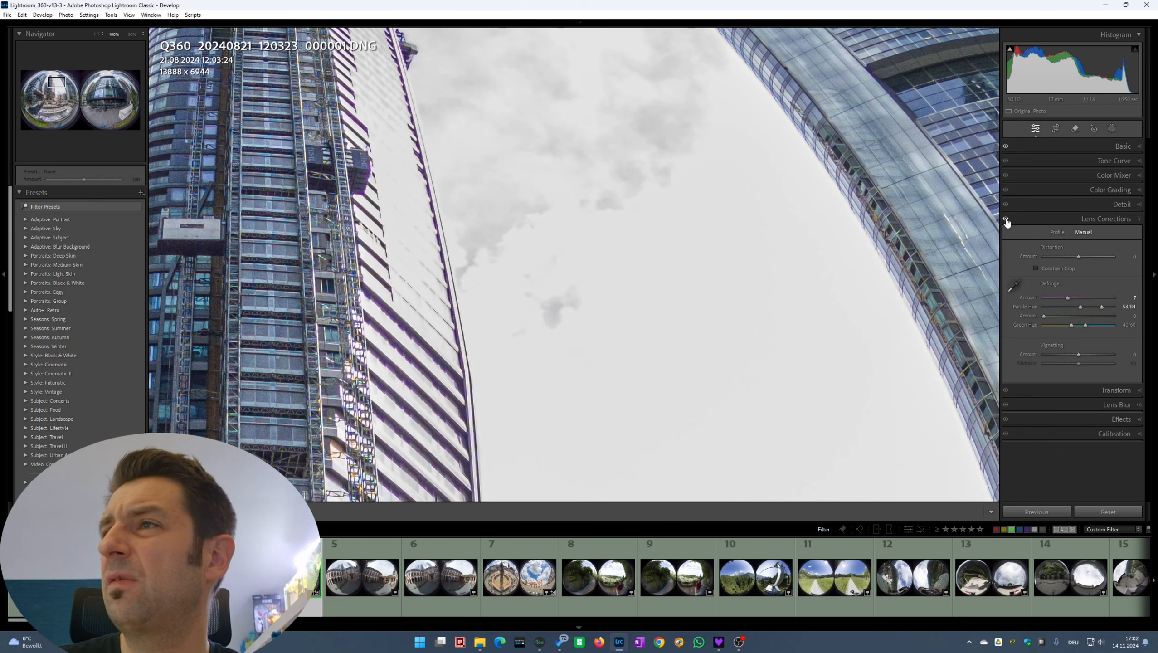
left_click(1006, 220)
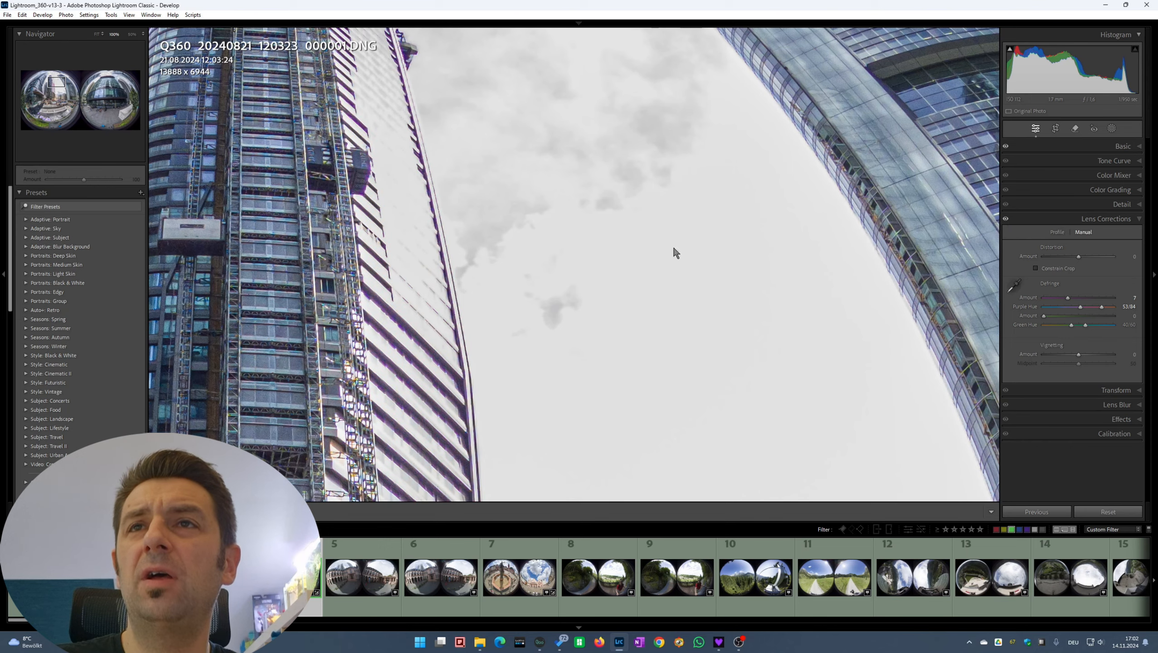
left_click(568, 341)
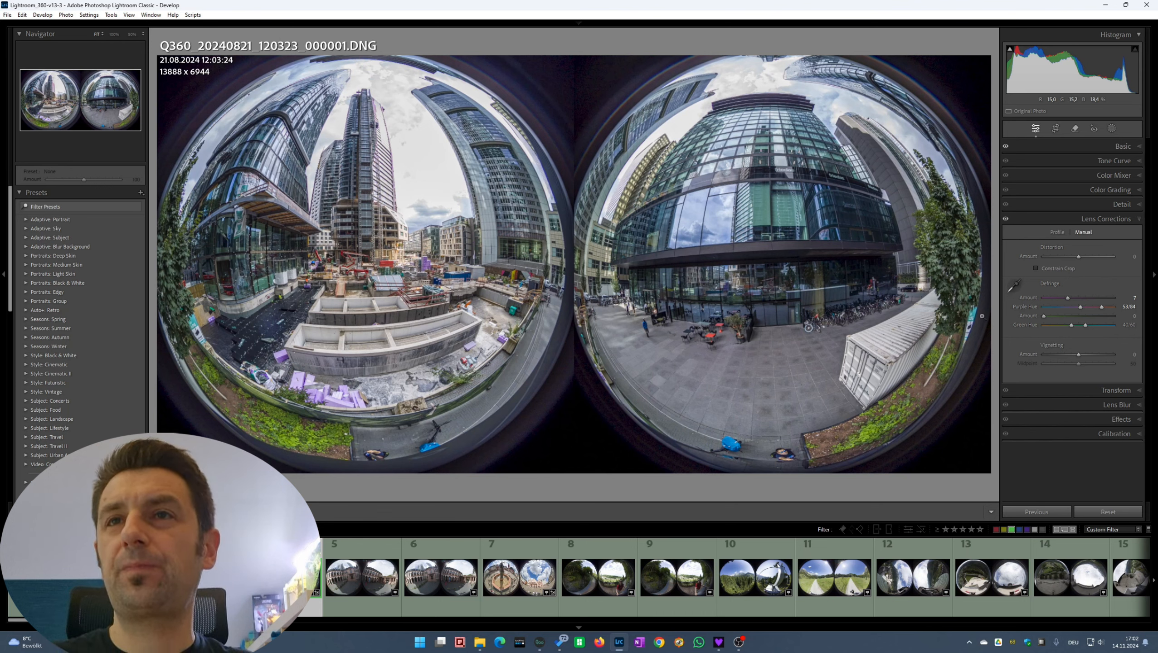
Step: Set the sharpening Masking to 79, judging the black-and-white mask preview at full size on the curved tower and tree
left_click(1093, 206)
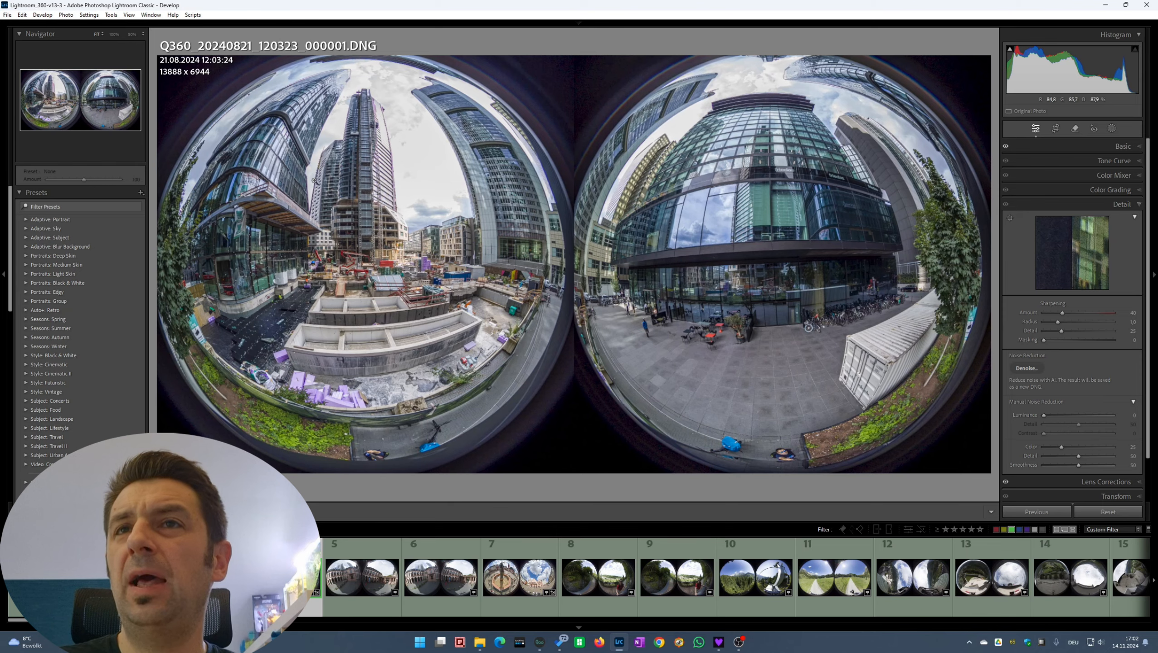
left_click(916, 198)
left_click_drag(933, 339, 597, 221)
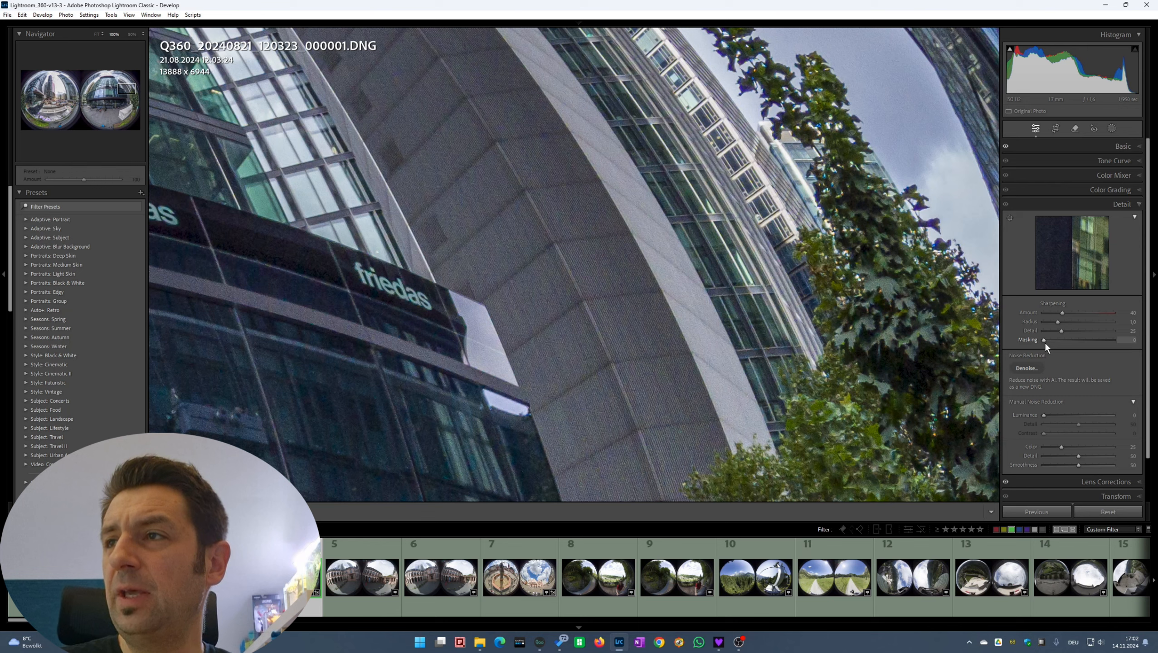
key("alt")
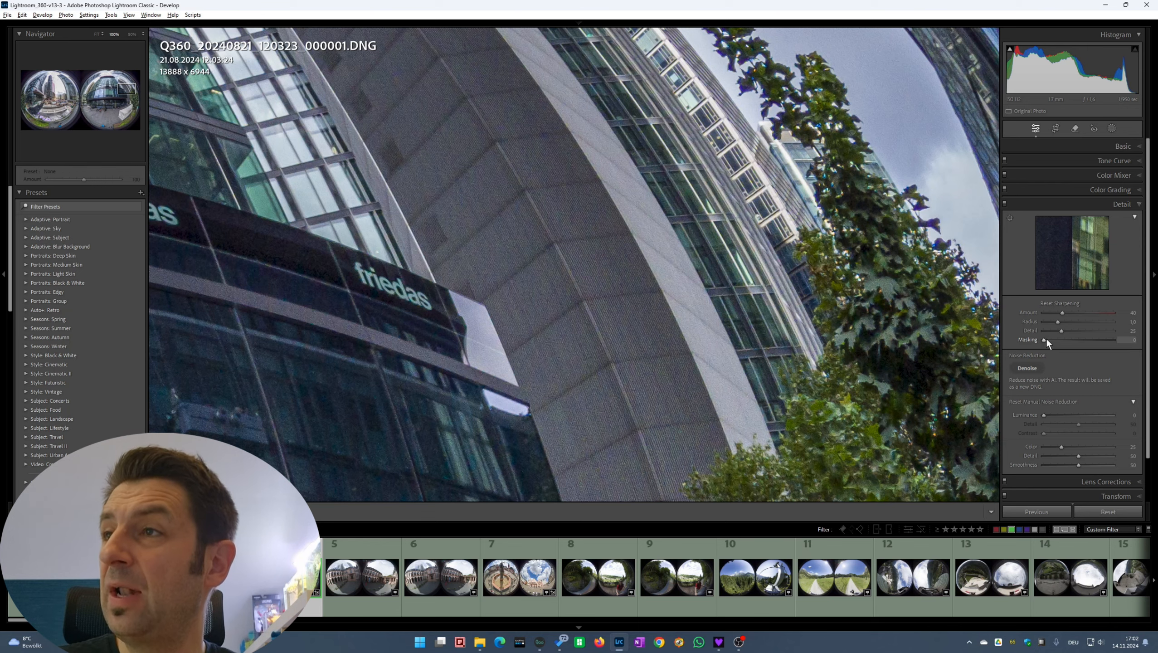
left_click_drag(1044, 338, 1076, 334)
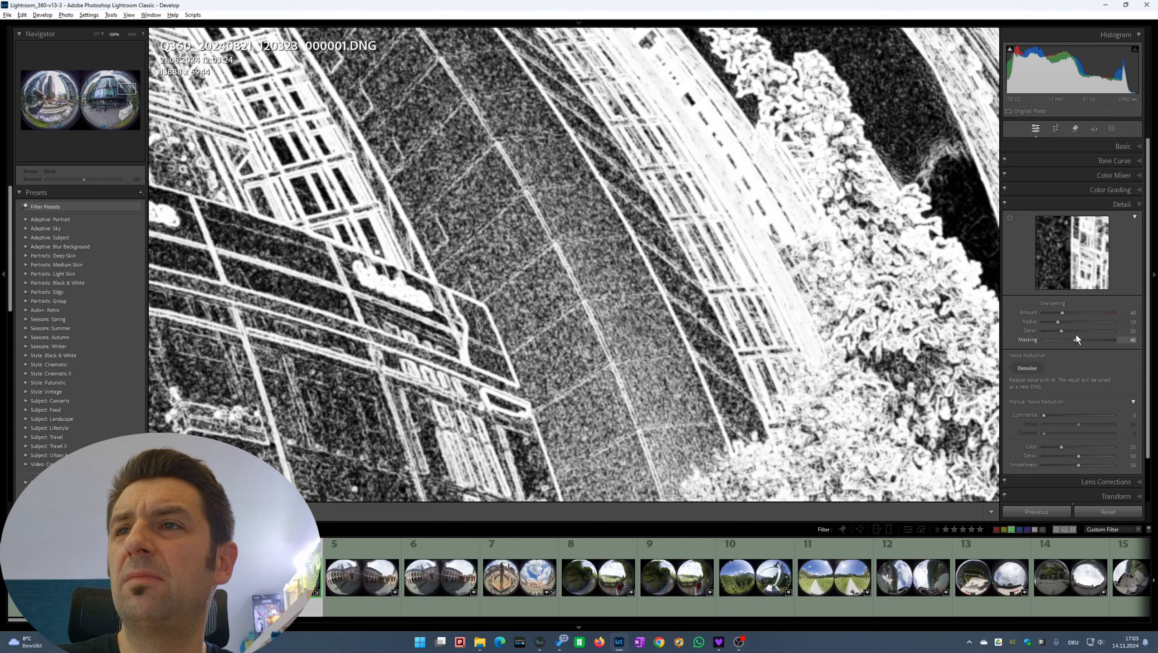
left_click_drag(1076, 335, 1102, 336)
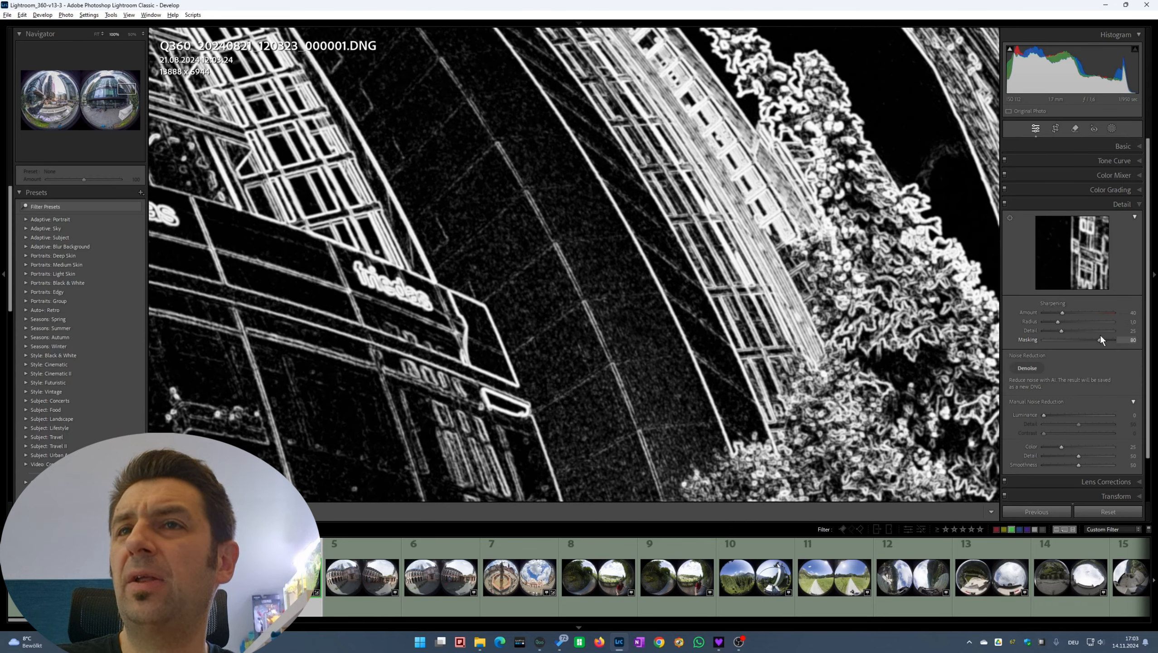
left_click_drag(1100, 339, 1096, 340)
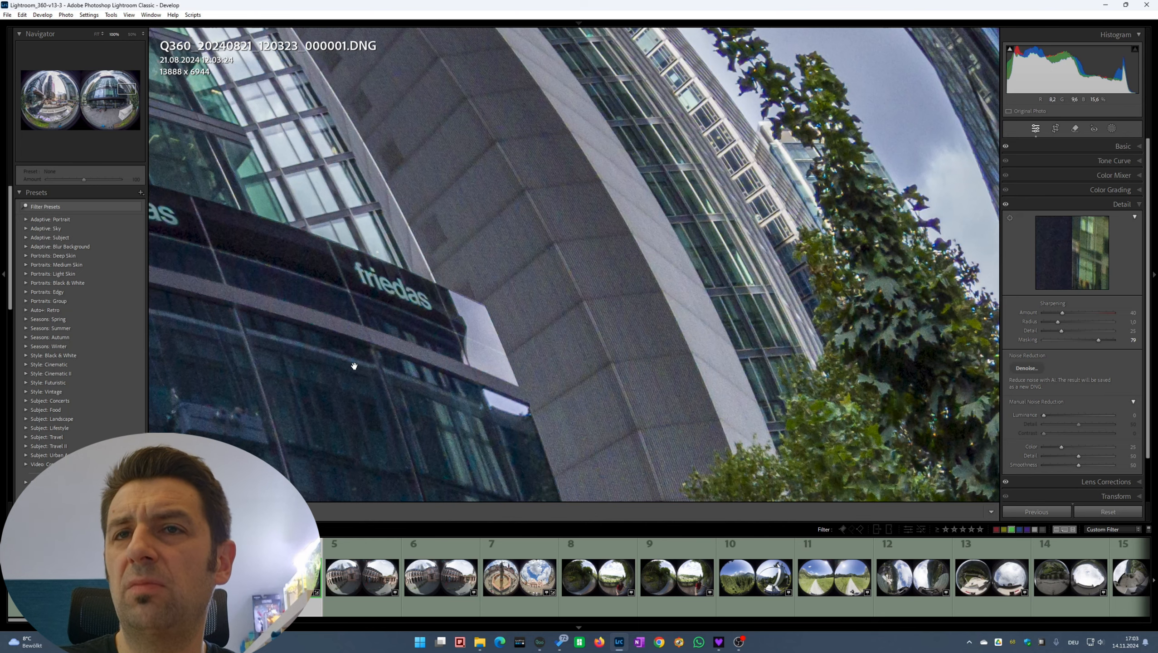
key("alt")
left_click_drag(1098, 340, 1098, 340)
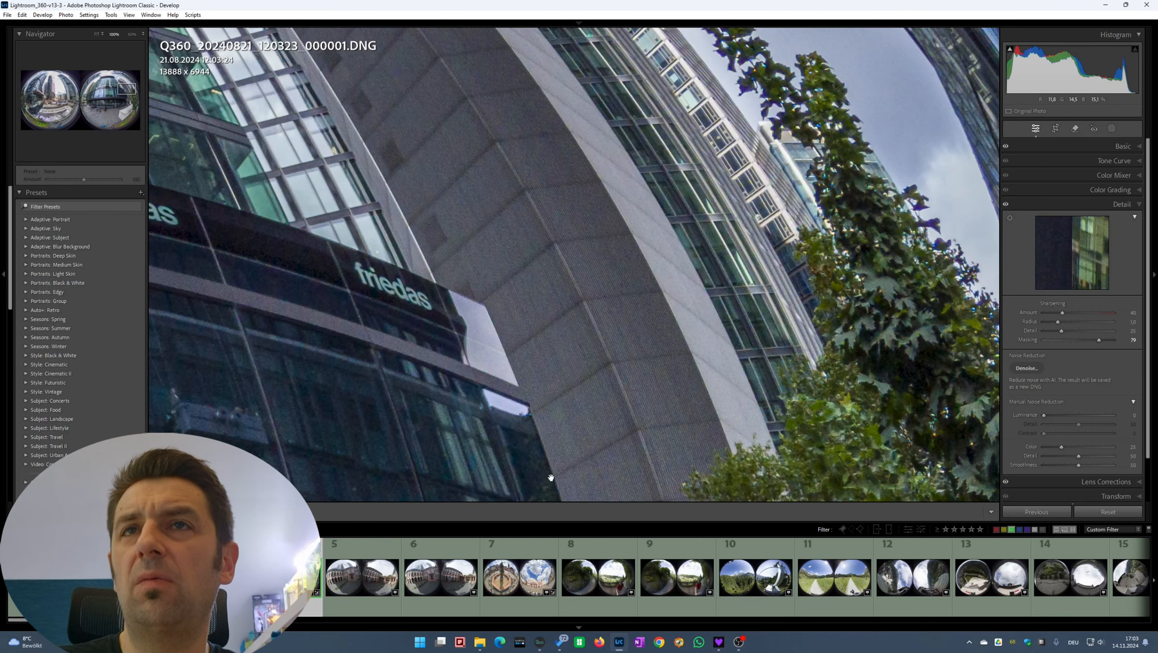
Step: Set the manual Luminance noise reduction to 7 and check the construction site around the red lift at full size
left_click(596, 390)
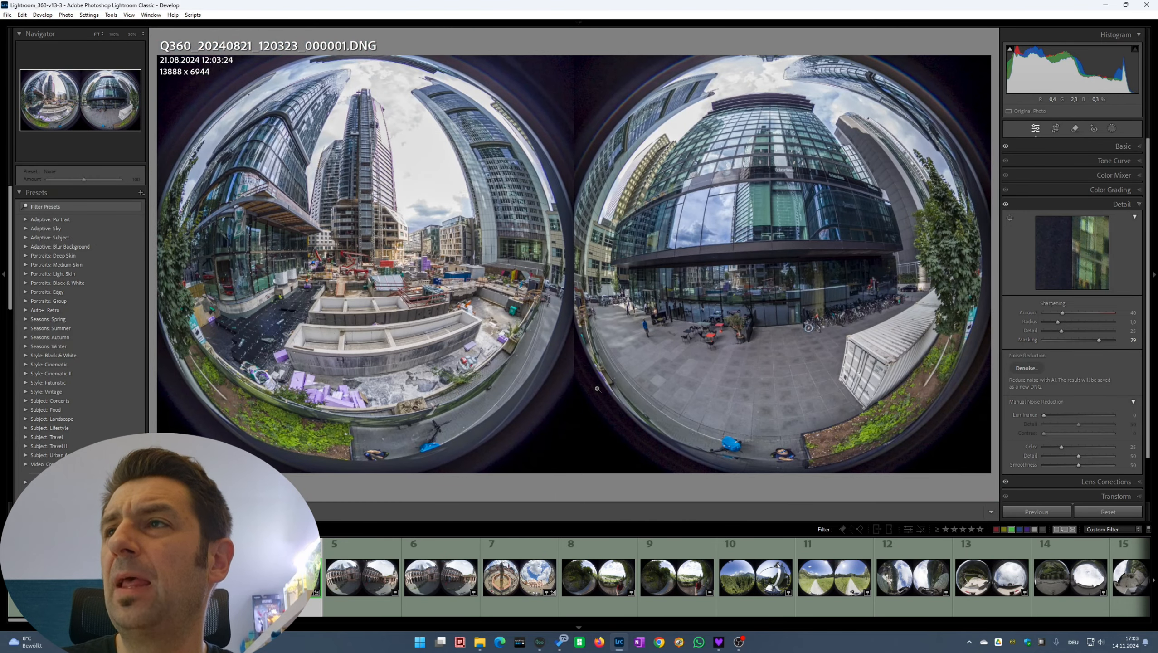
left_click(381, 259)
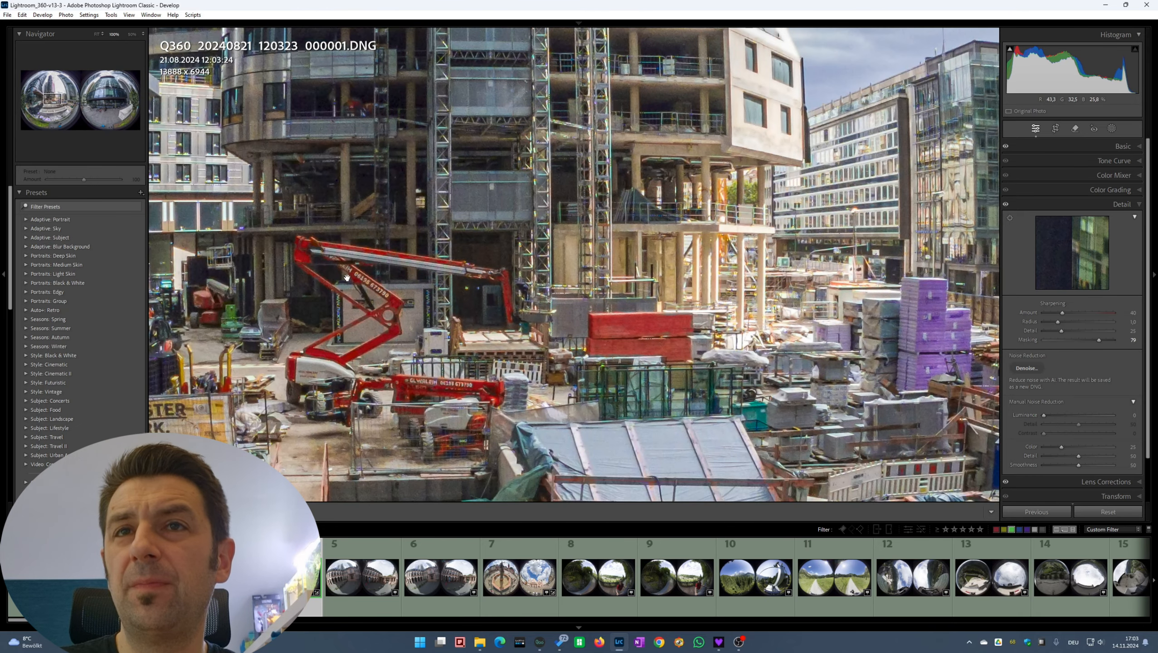
left_click(379, 305)
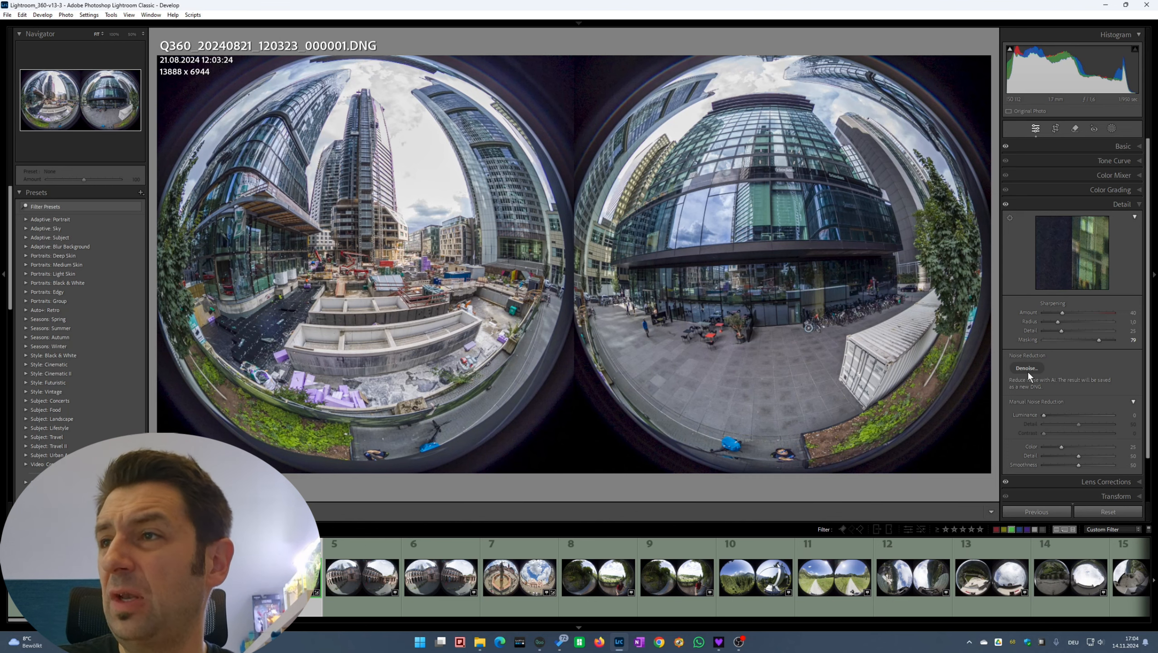
left_click_drag(1044, 415, 1046, 415)
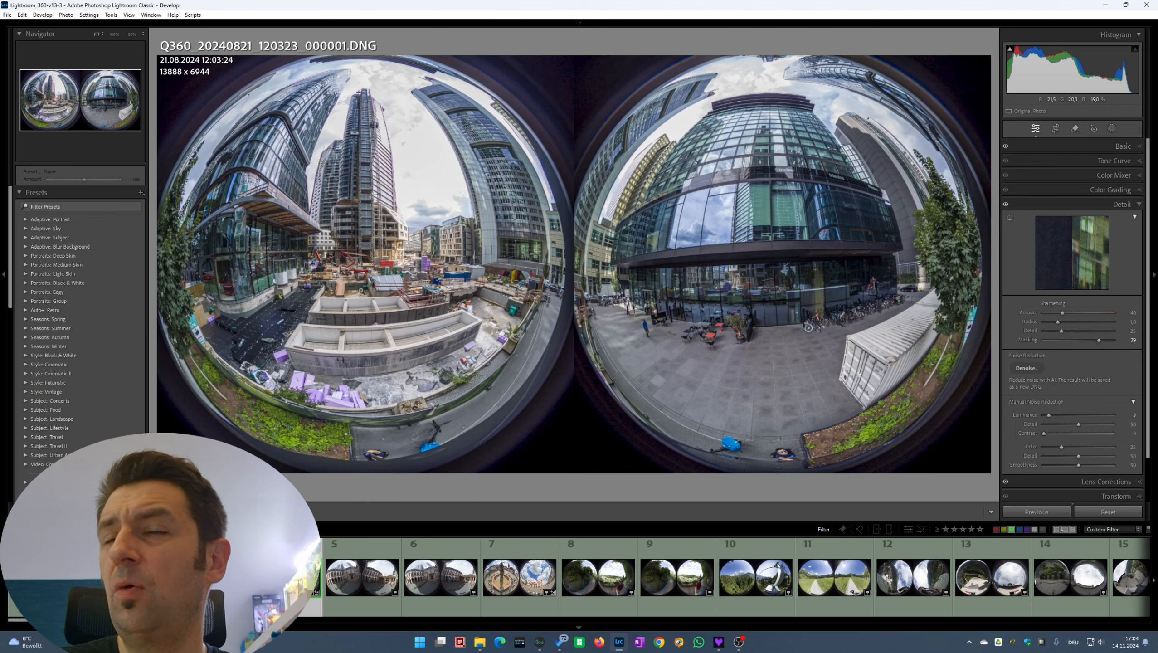
left_click(372, 270)
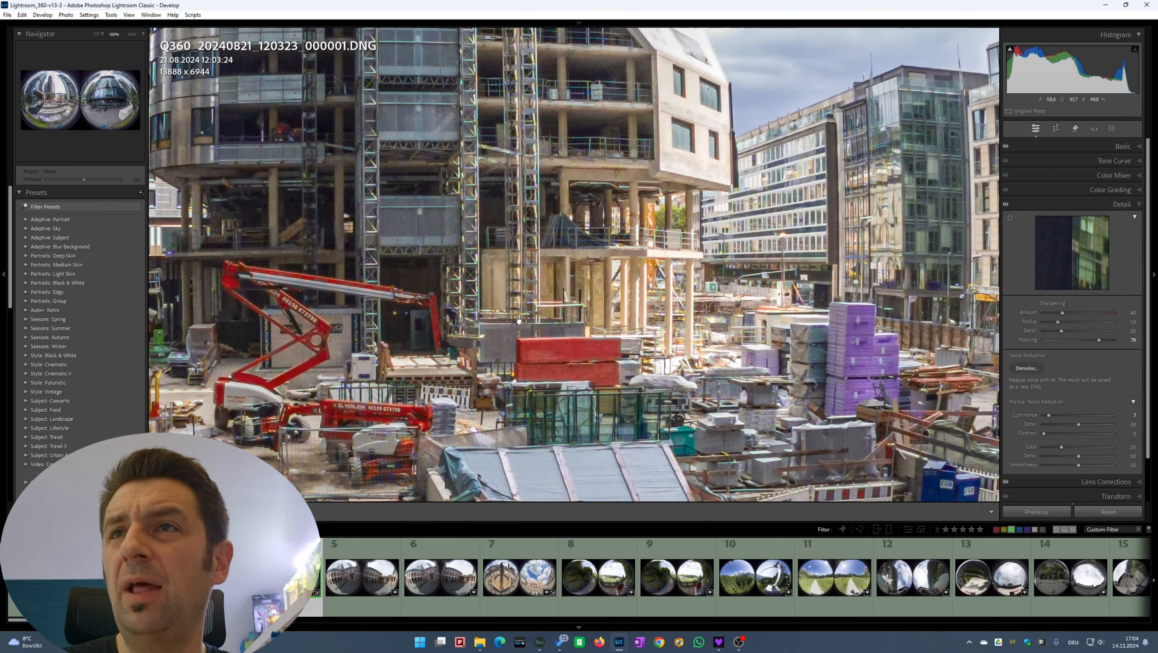
left_click_drag(598, 229, 611, 192)
left_click(373, 320)
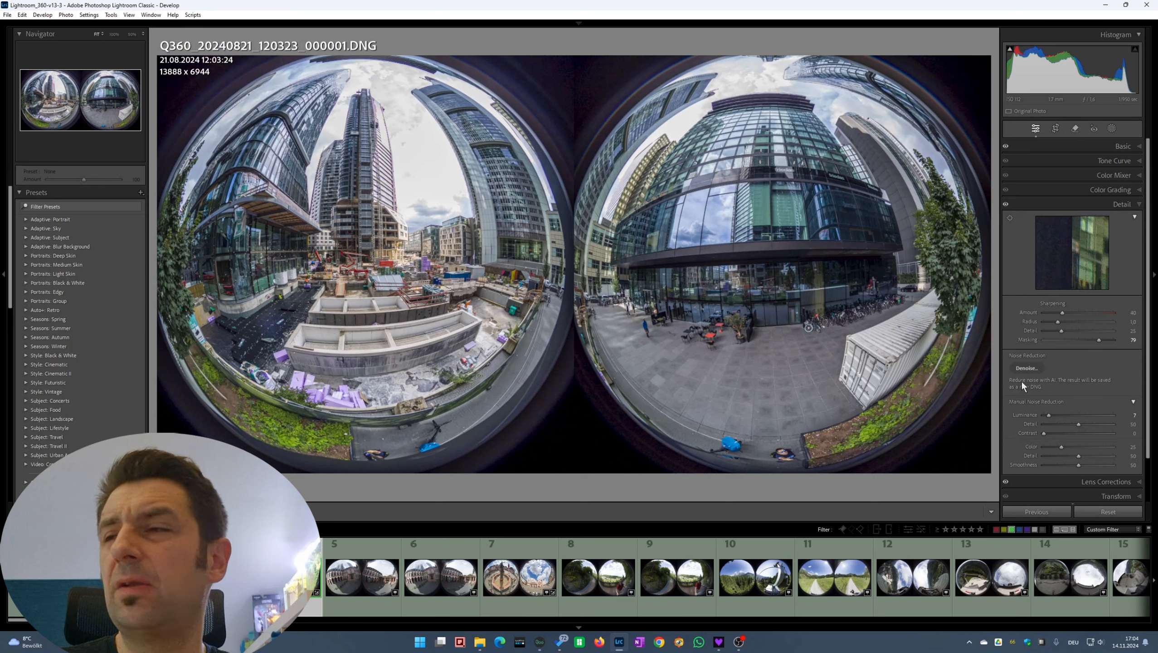
Step: Open the AI Denoise preview and compare the enhanced and original rendering on the construction site and the dark glass building
left_click(1026, 368)
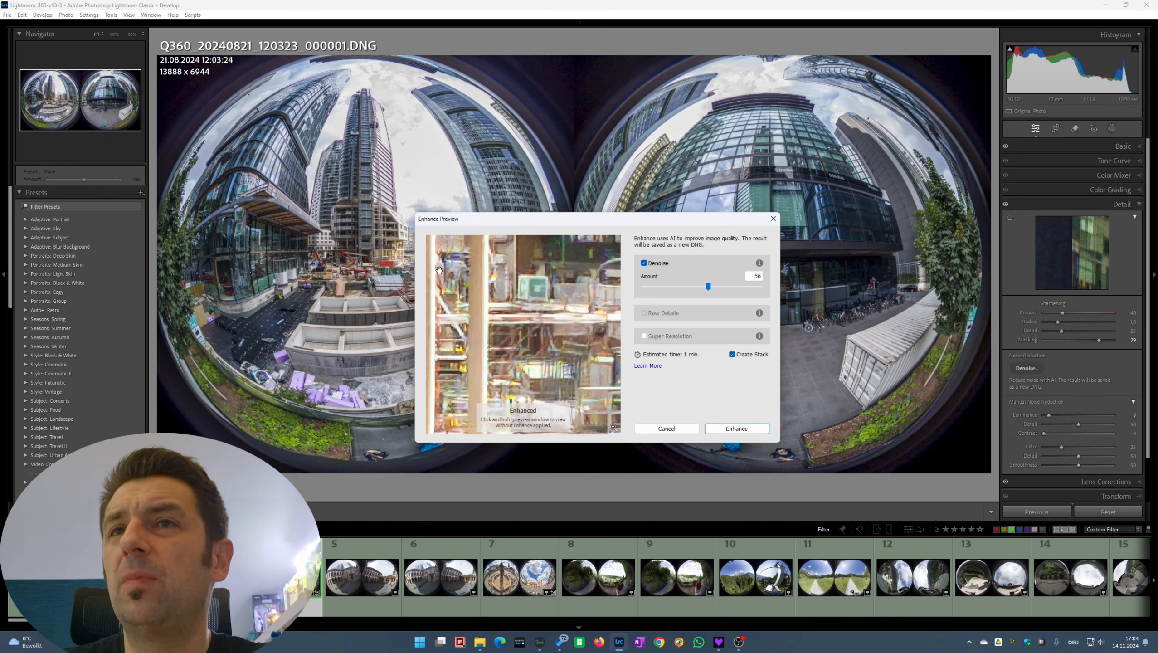
left_click(586, 340)
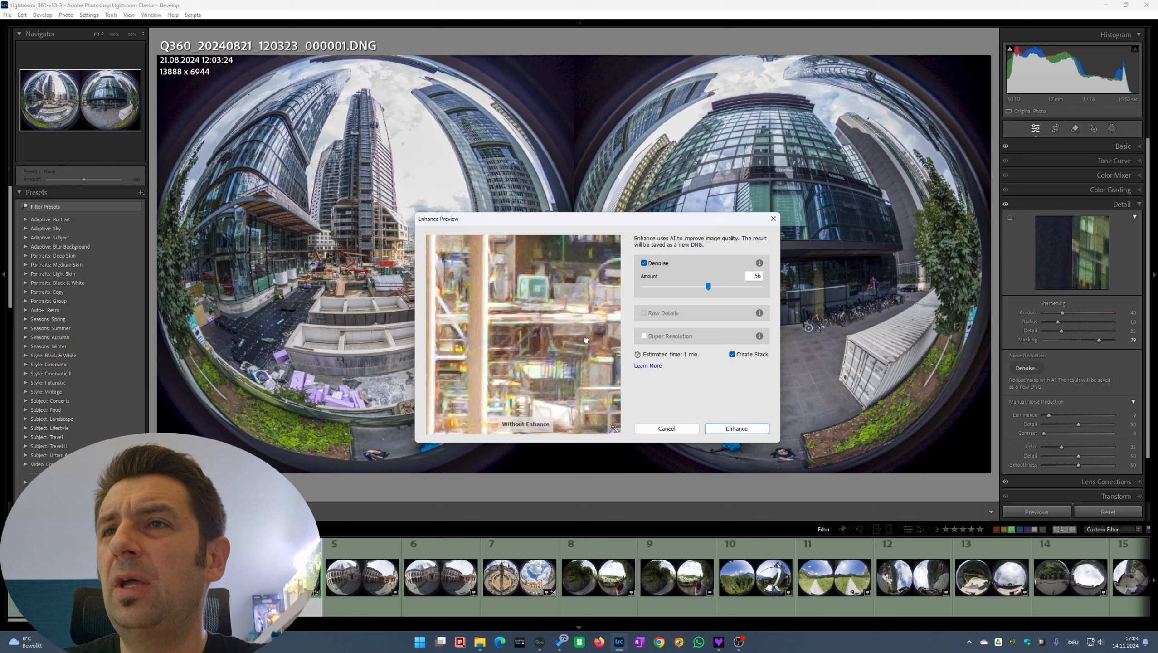
left_click(586, 340)
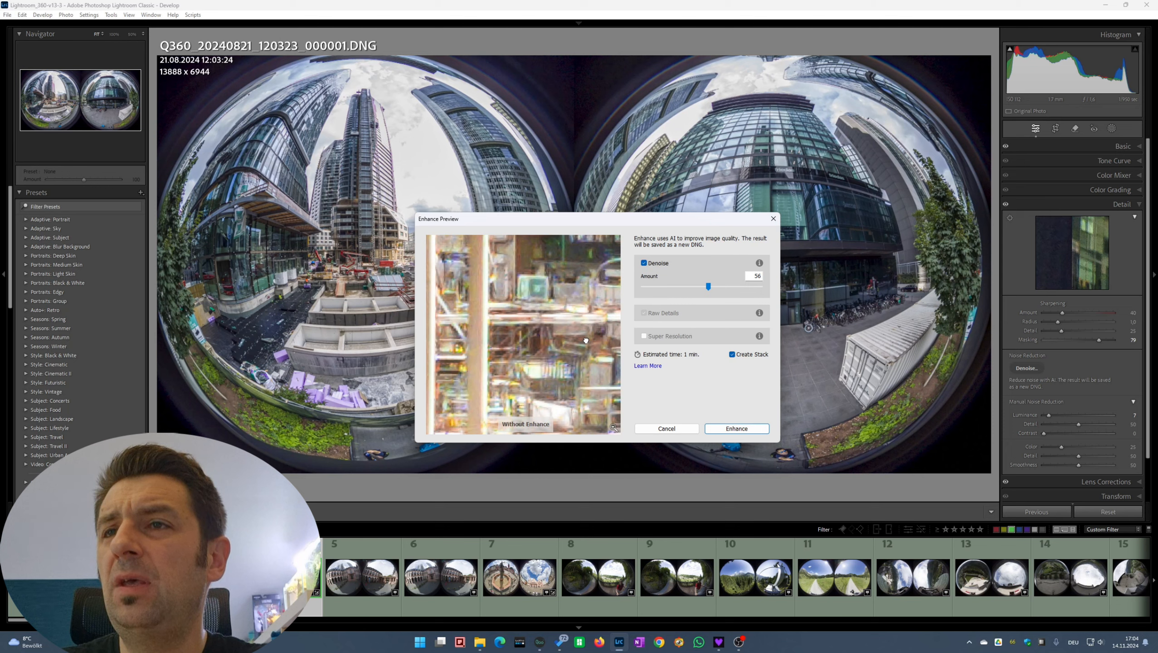
left_click_drag(577, 316, 444, 443)
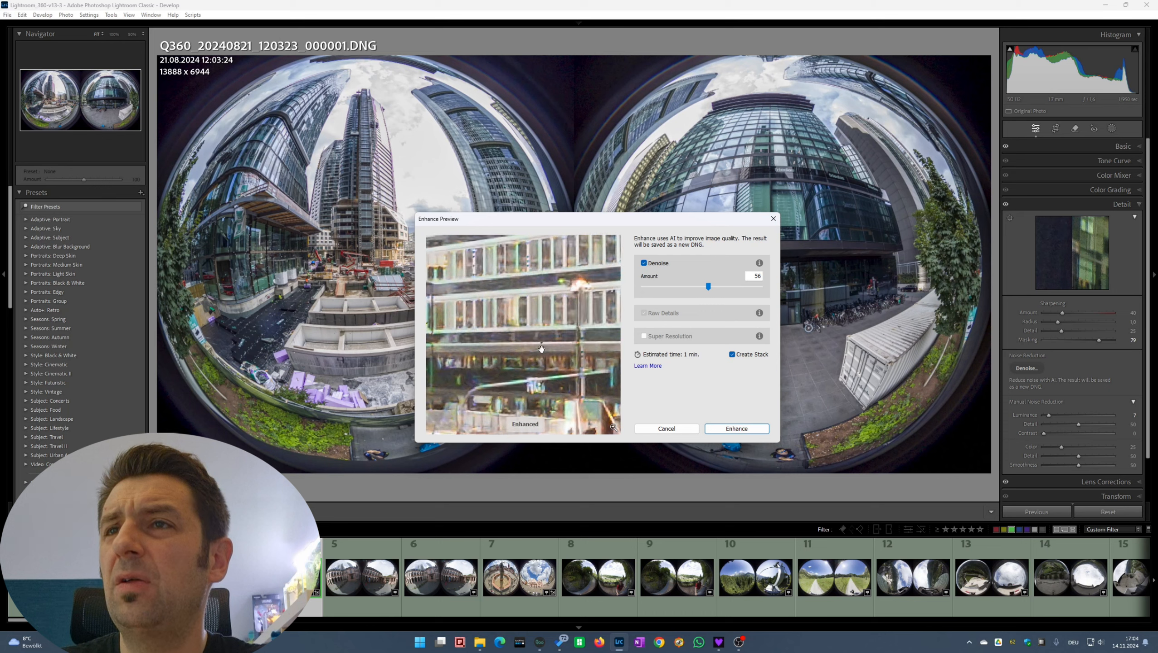
left_click_drag(555, 330, 502, 362)
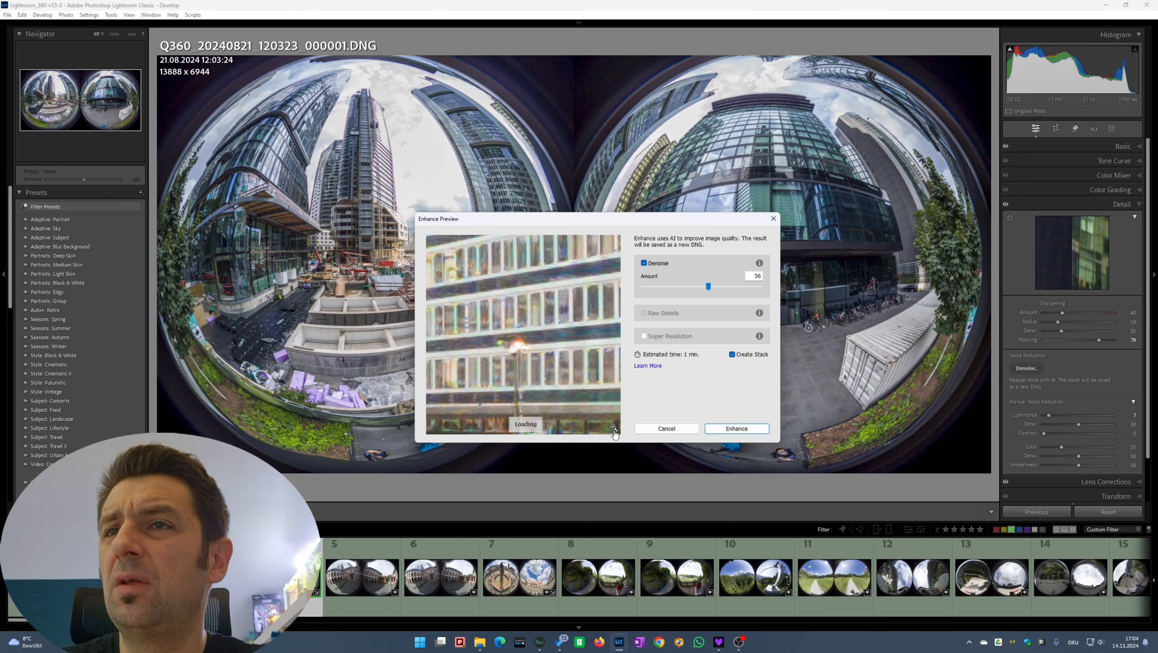
left_click(614, 428)
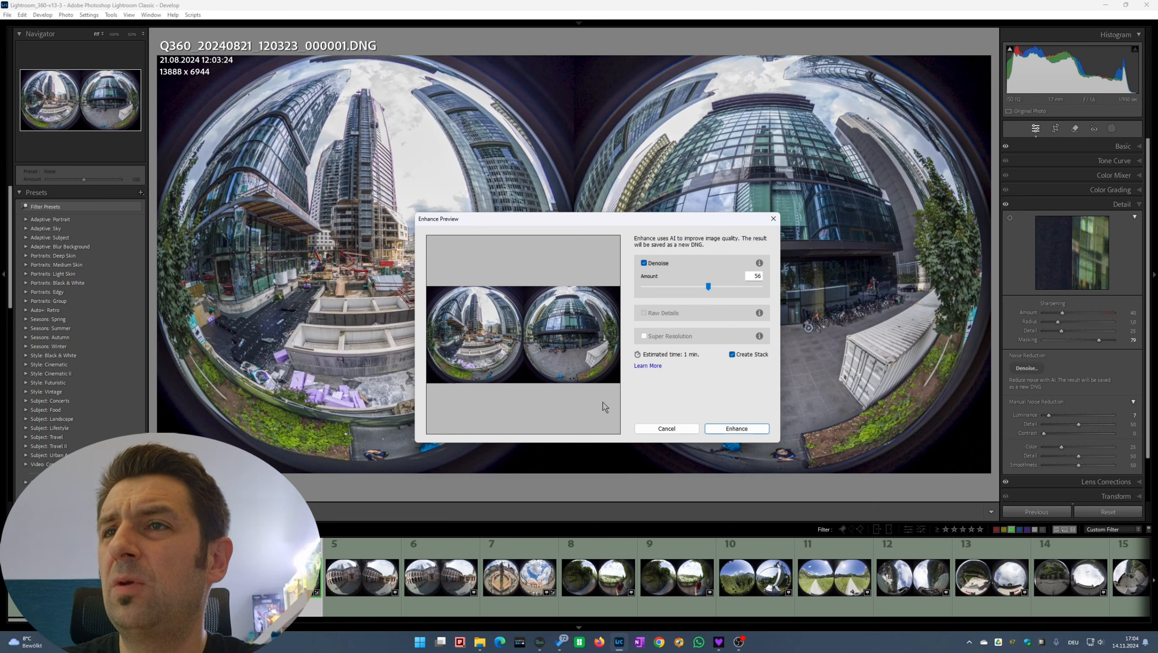
left_click(584, 333)
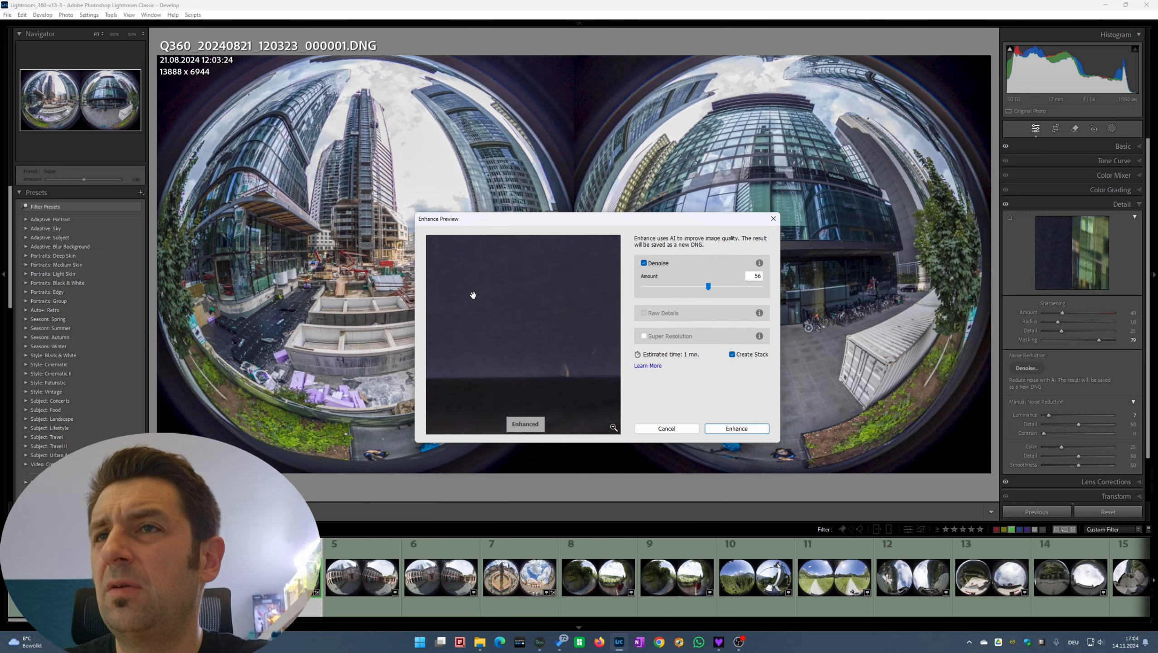
left_click_drag(473, 295, 537, 362)
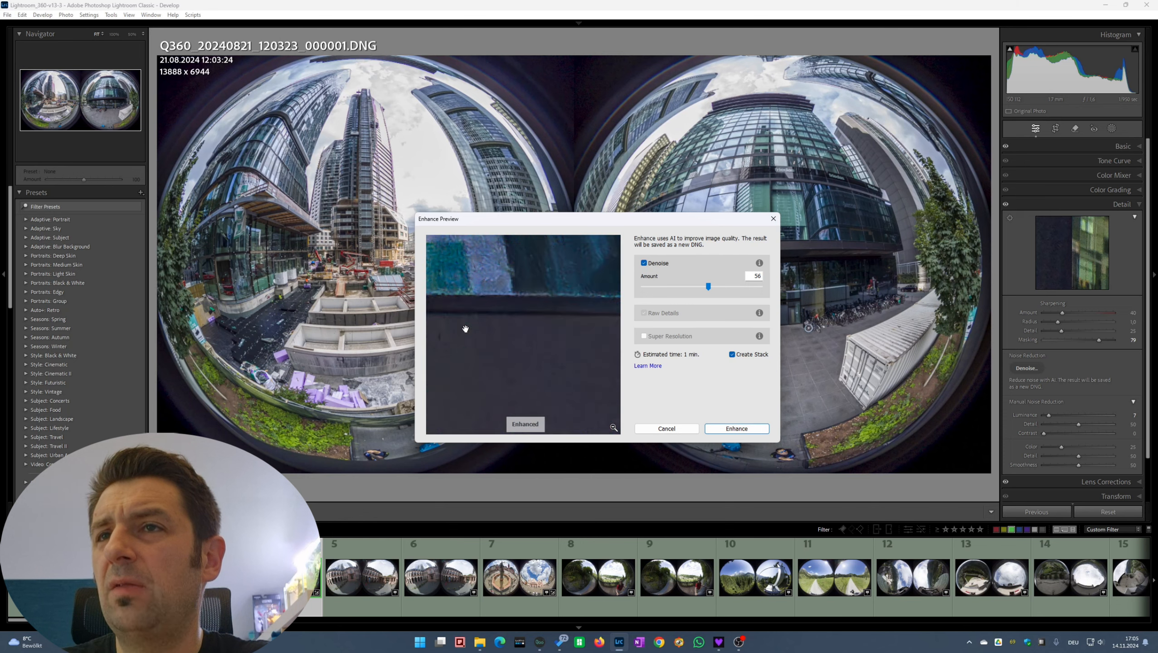
left_click_drag(465, 329, 528, 334)
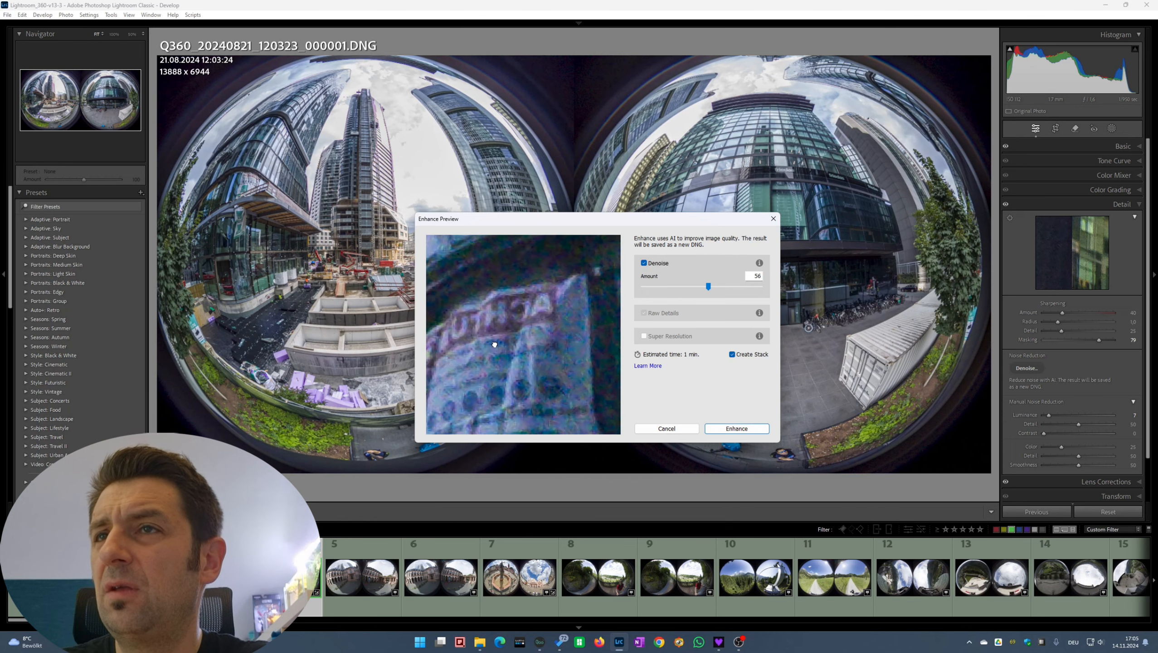
left_click_drag(494, 298, 763, 412)
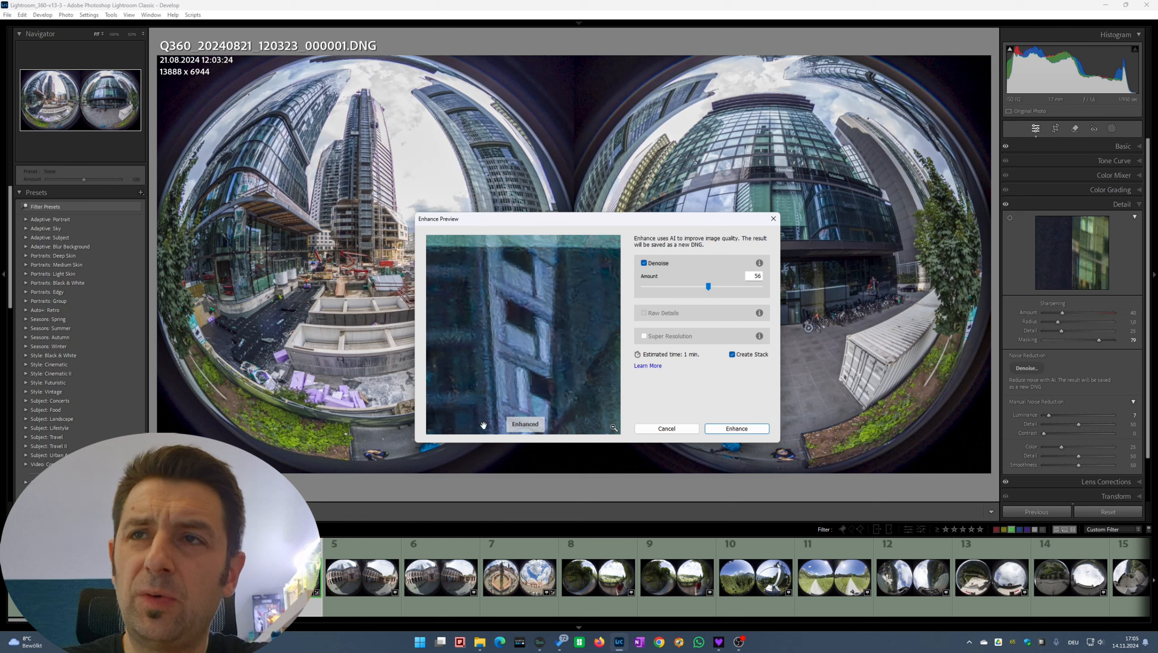
Step: Lower the AI Denoise amount to 21, judging the effect on the glass building's detail
left_click(685, 287)
left_click_drag(684, 287, 668, 288)
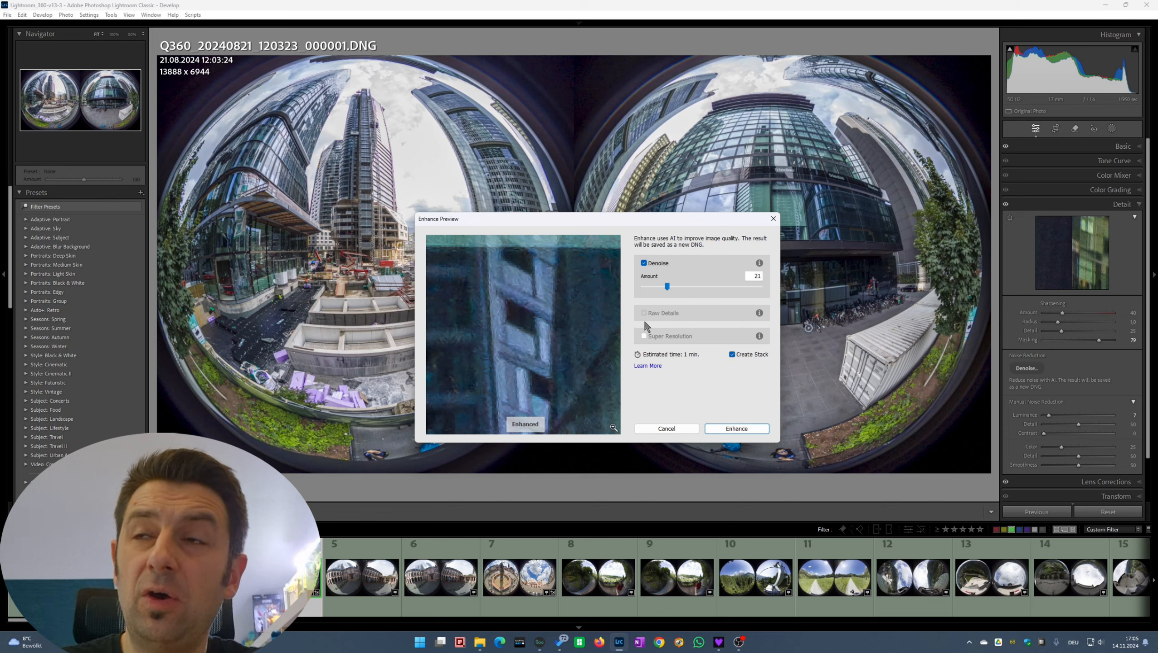
left_click(568, 384)
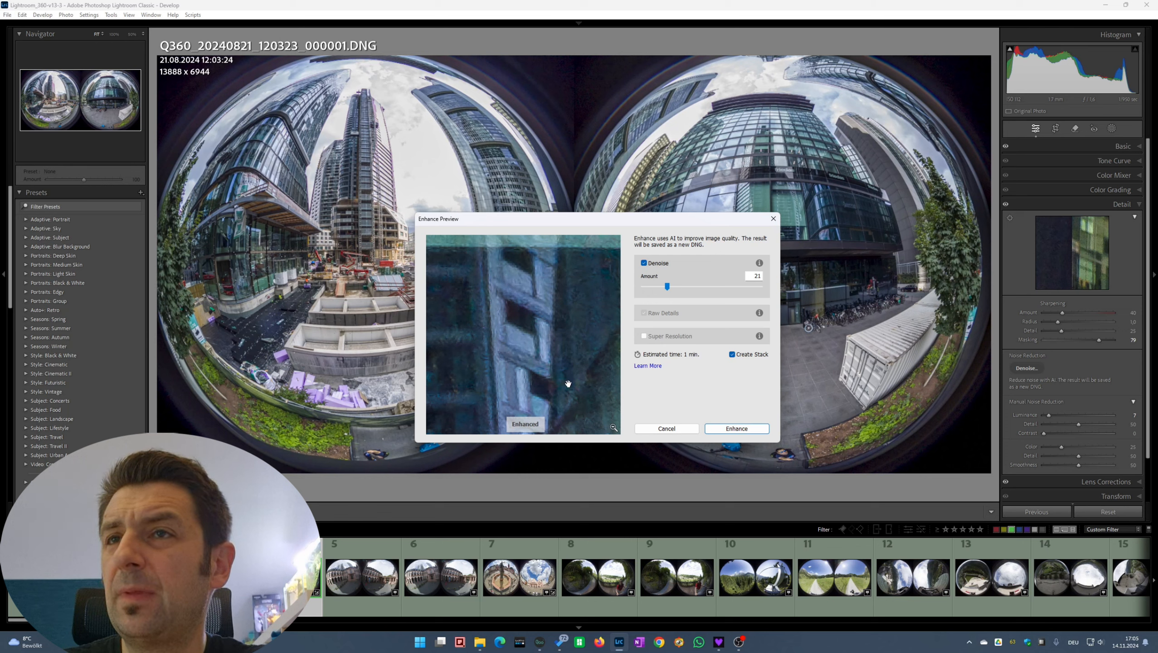
Step: Compare the lettering and railings of the red construction lift with and without Denoise in the enlarged preview
left_click(612, 428)
left_click(476, 337)
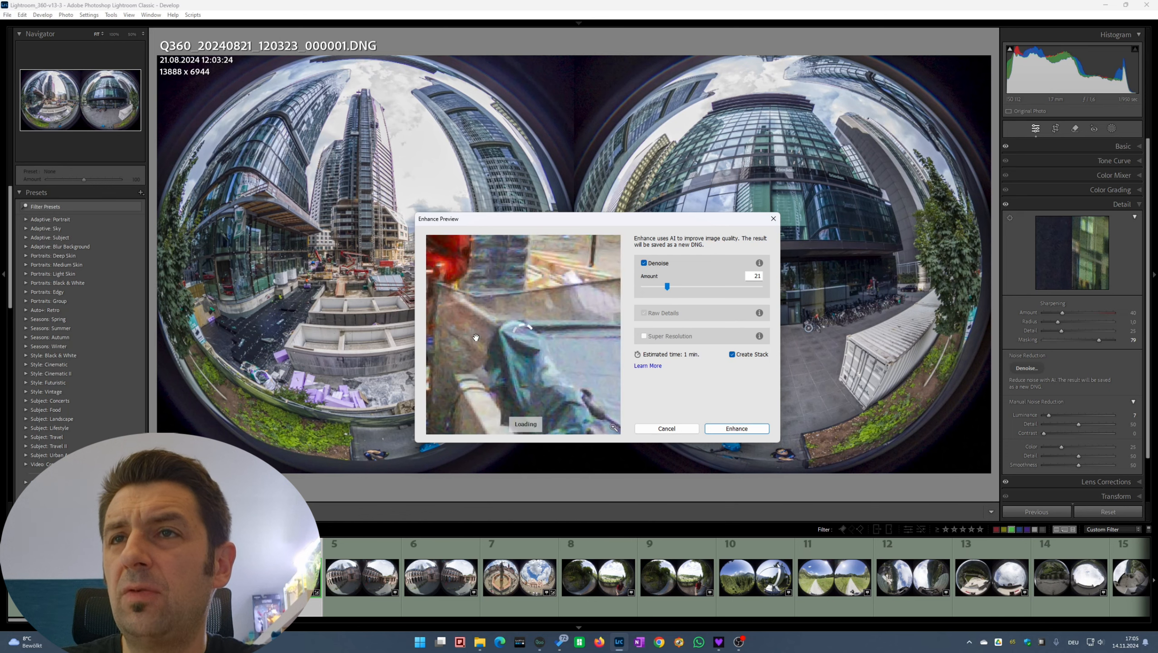
left_click_drag(476, 337, 639, 390)
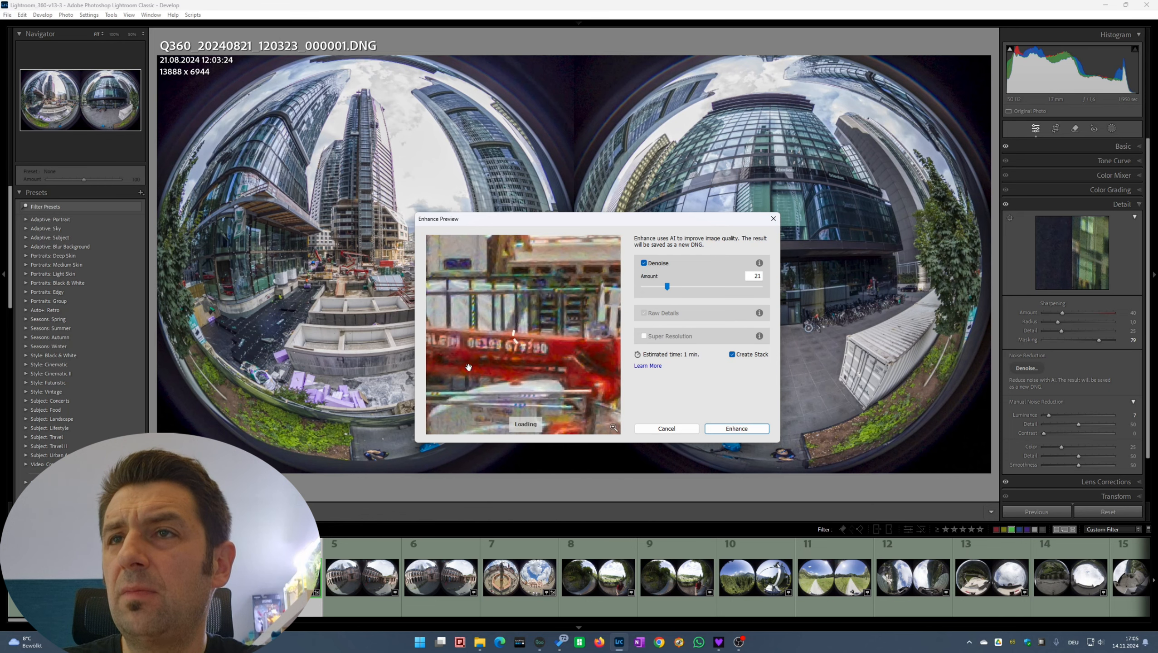
left_click(571, 340)
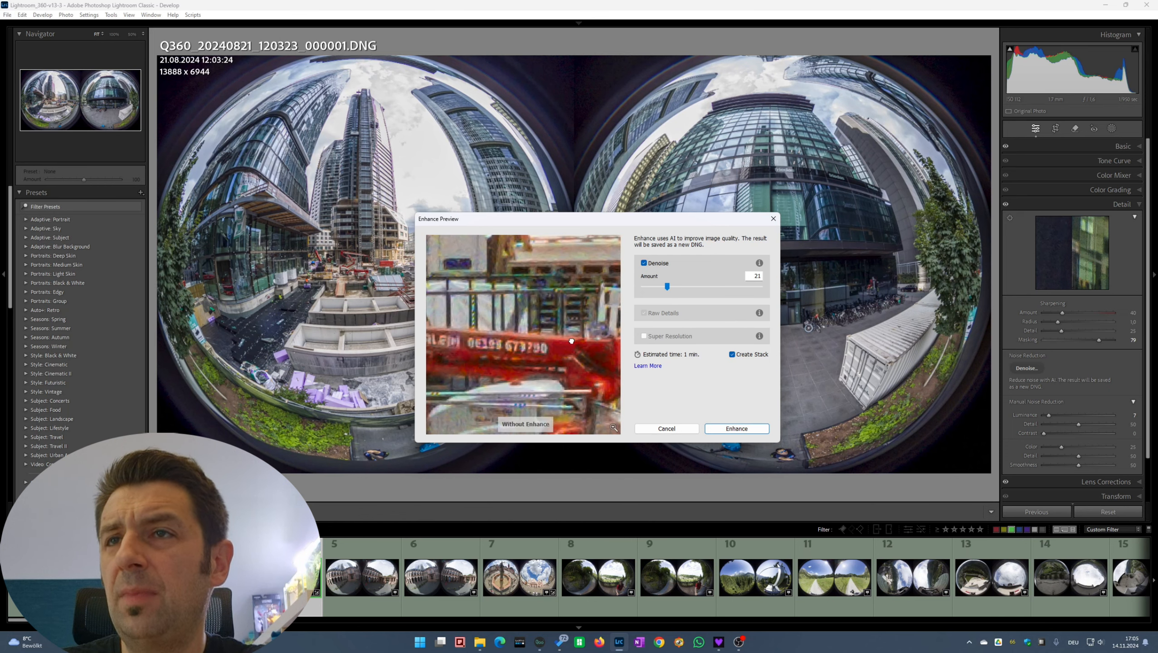
left_click(571, 340)
left_click(571, 341)
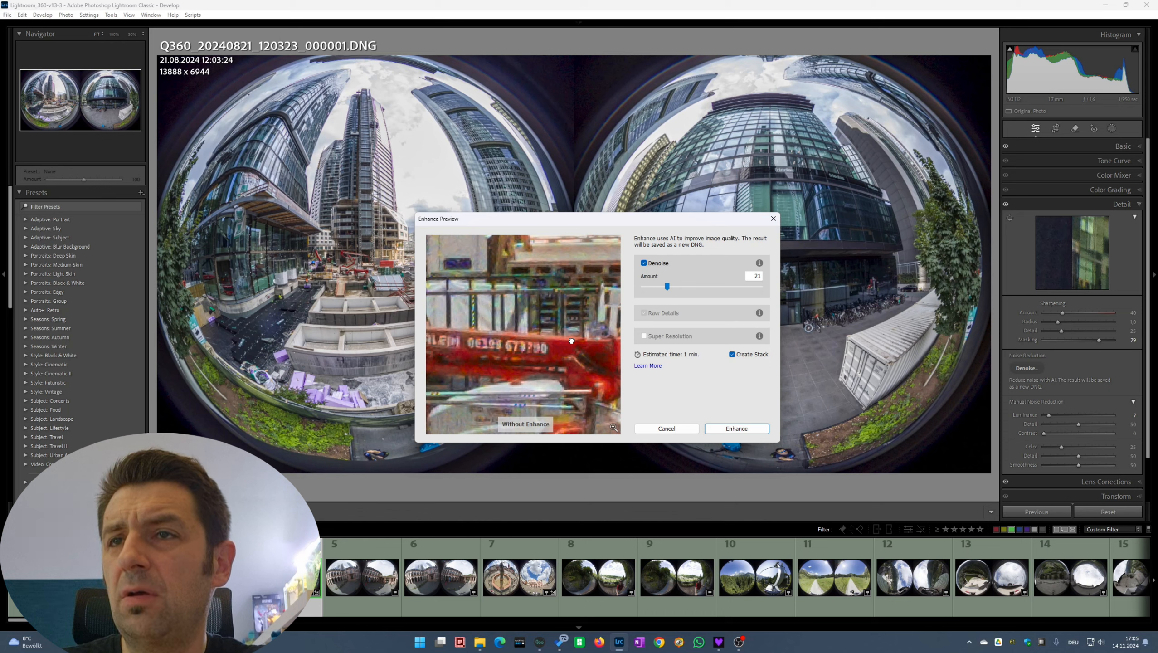
left_click_drag(471, 377, 611, 389)
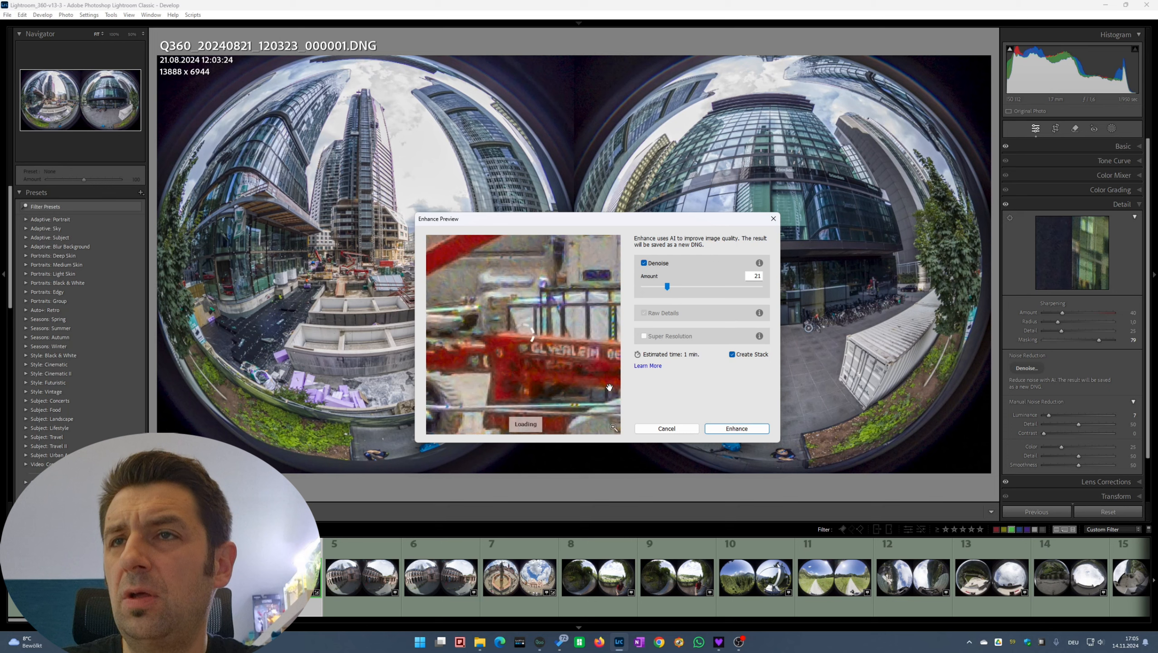
left_click(581, 330)
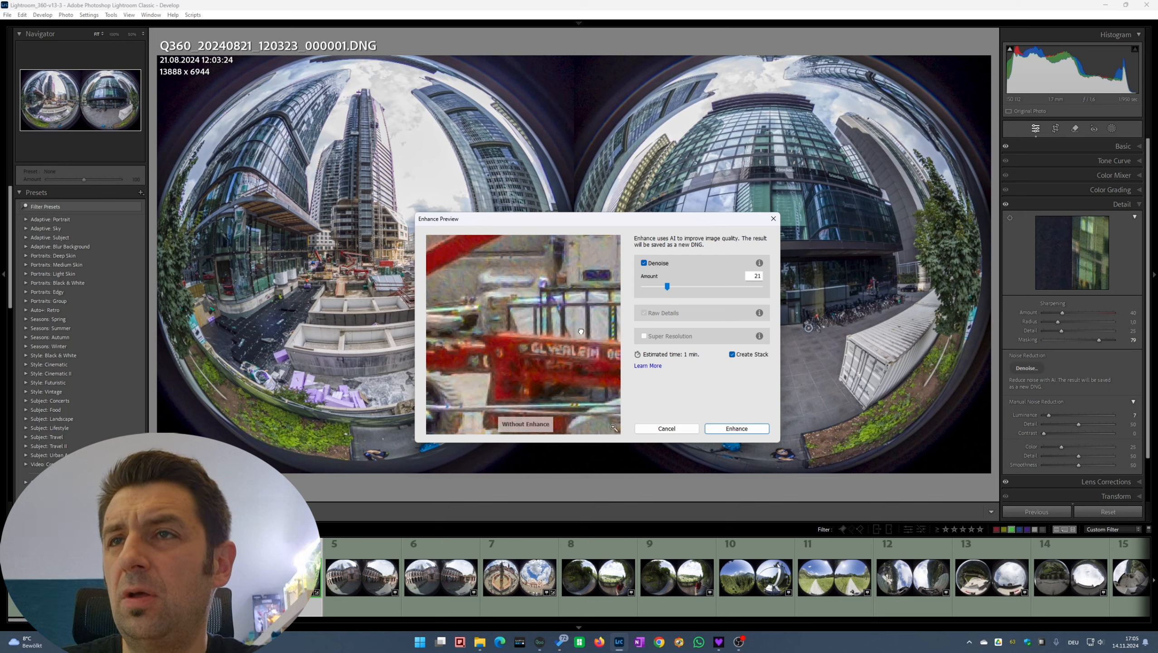
left_click_drag(580, 331, 552, 362)
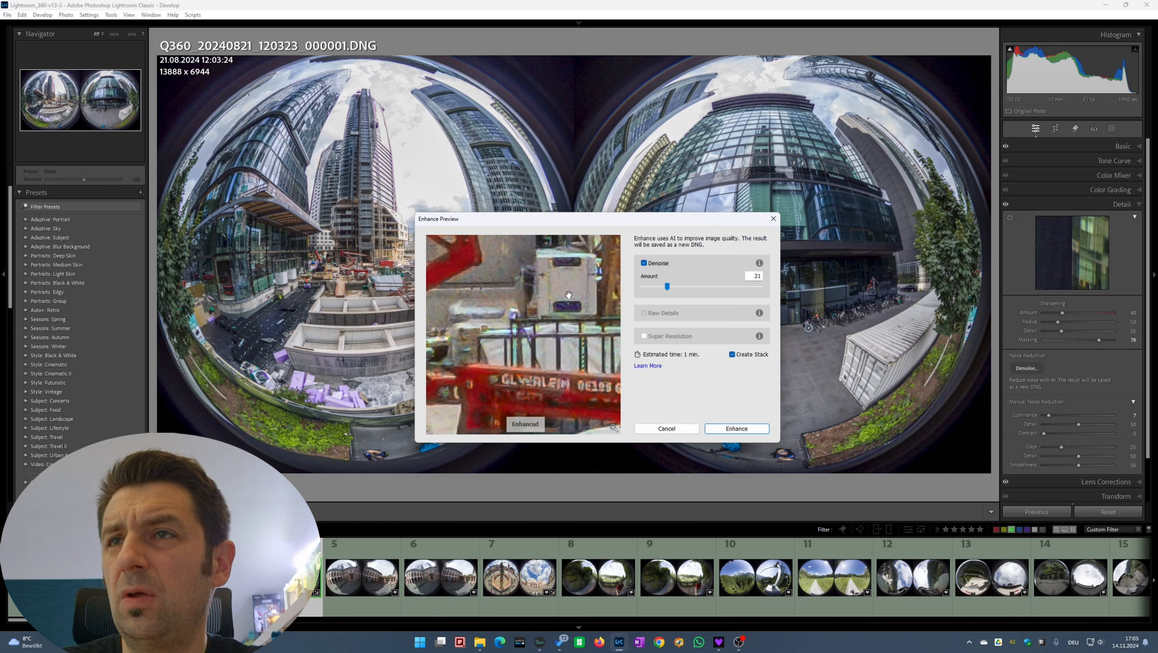
Step: Check the red lift's scissor arm in the preview, then create the denoised DNG stacked with the original
left_click(525, 296)
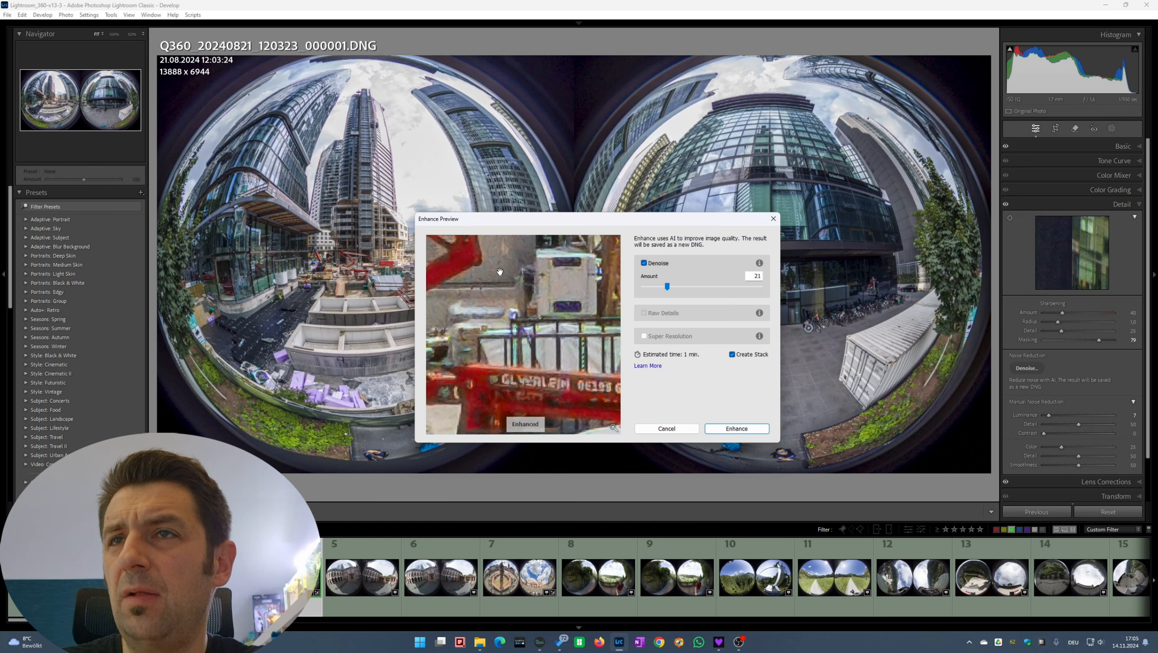
left_click_drag(501, 273, 628, 430)
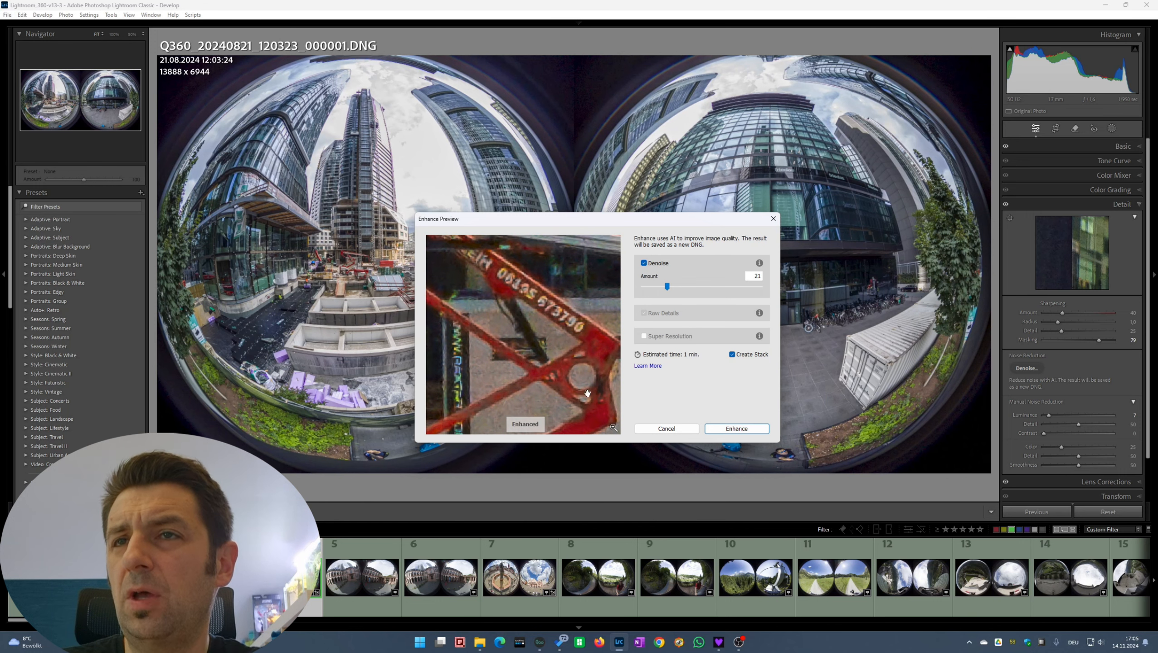
left_click(736, 428)
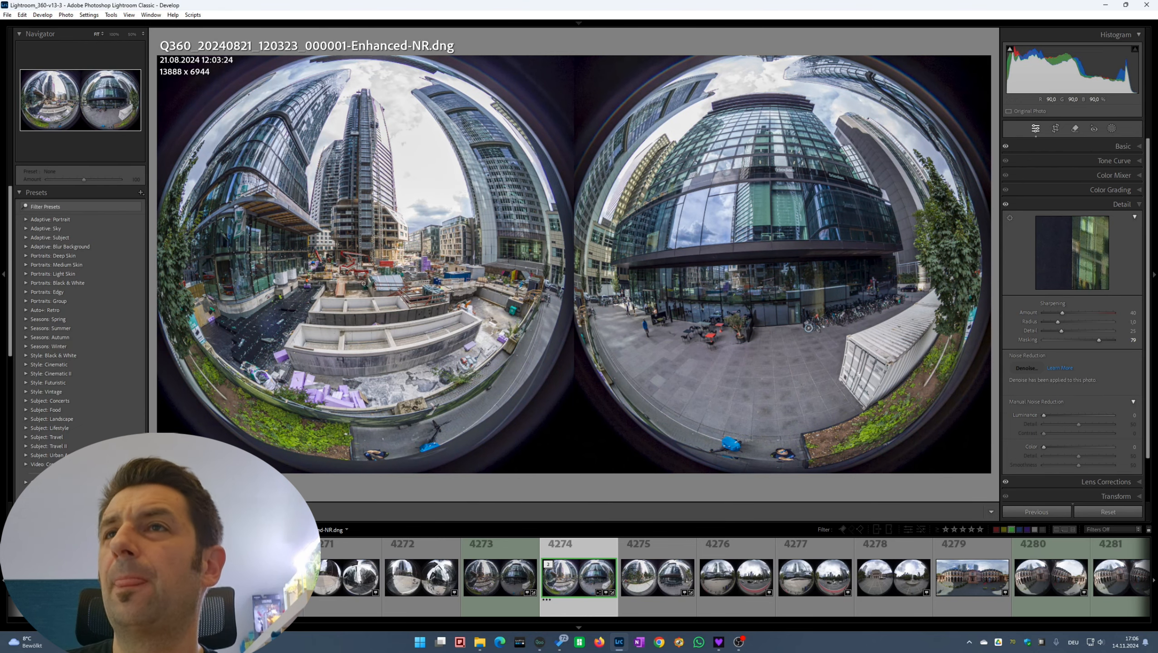
Step: Check the denoised DNG's concrete basin at full size, then set Vibrance to +34 and Saturation to +9
left_click(345, 369)
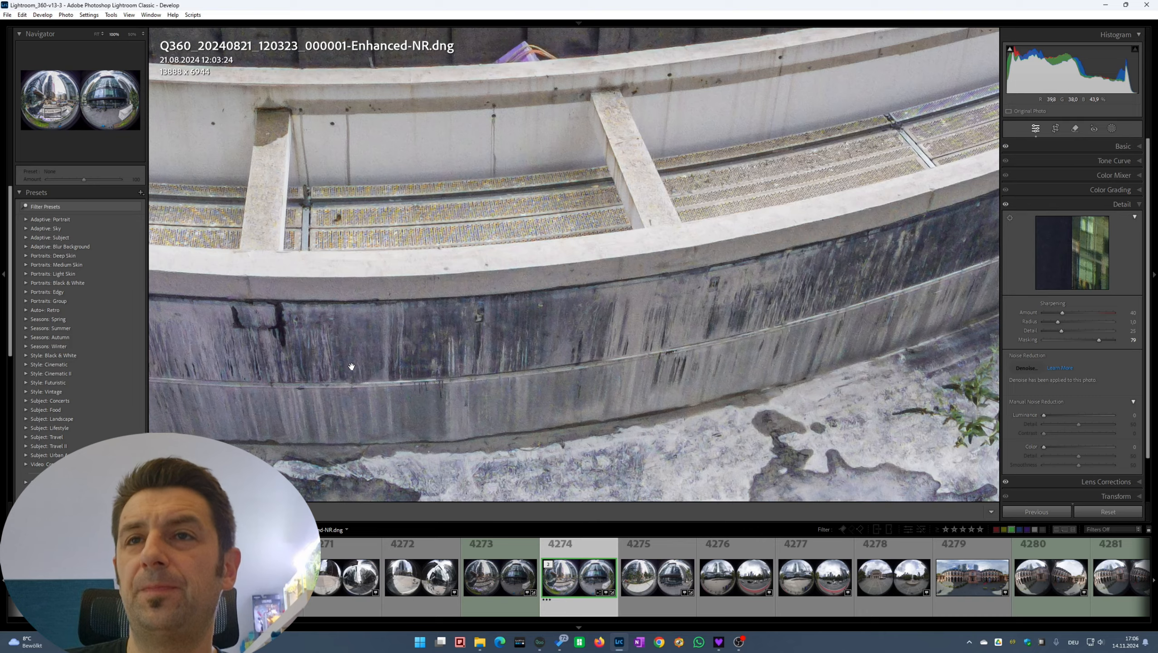
left_click(648, 360)
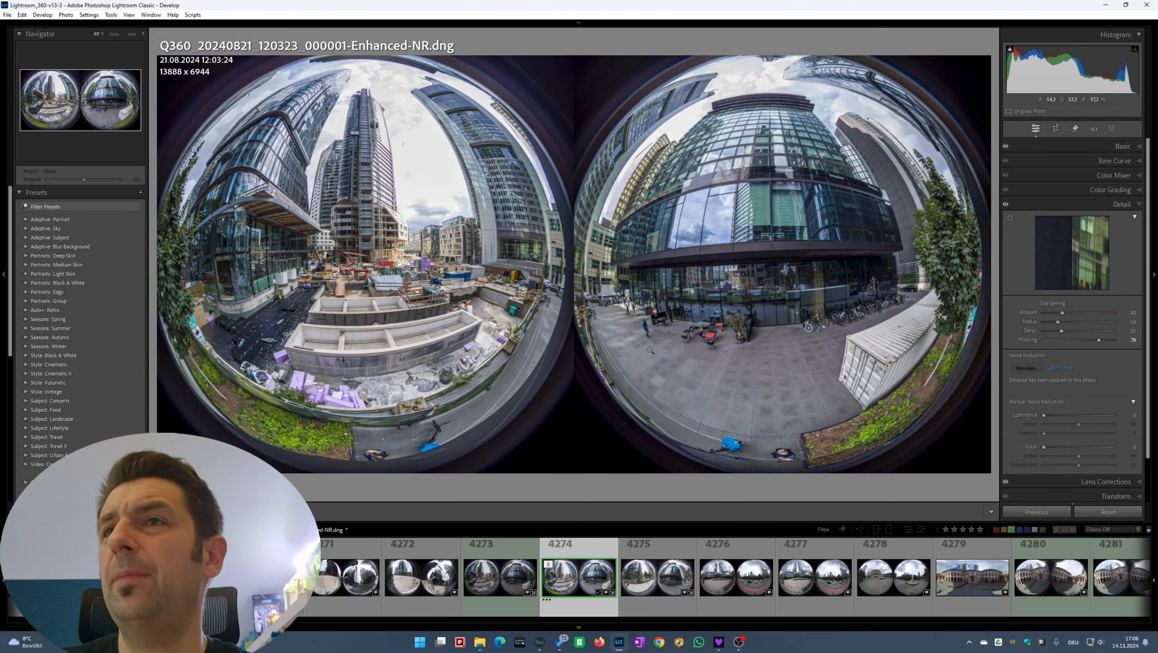
left_click(1107, 146)
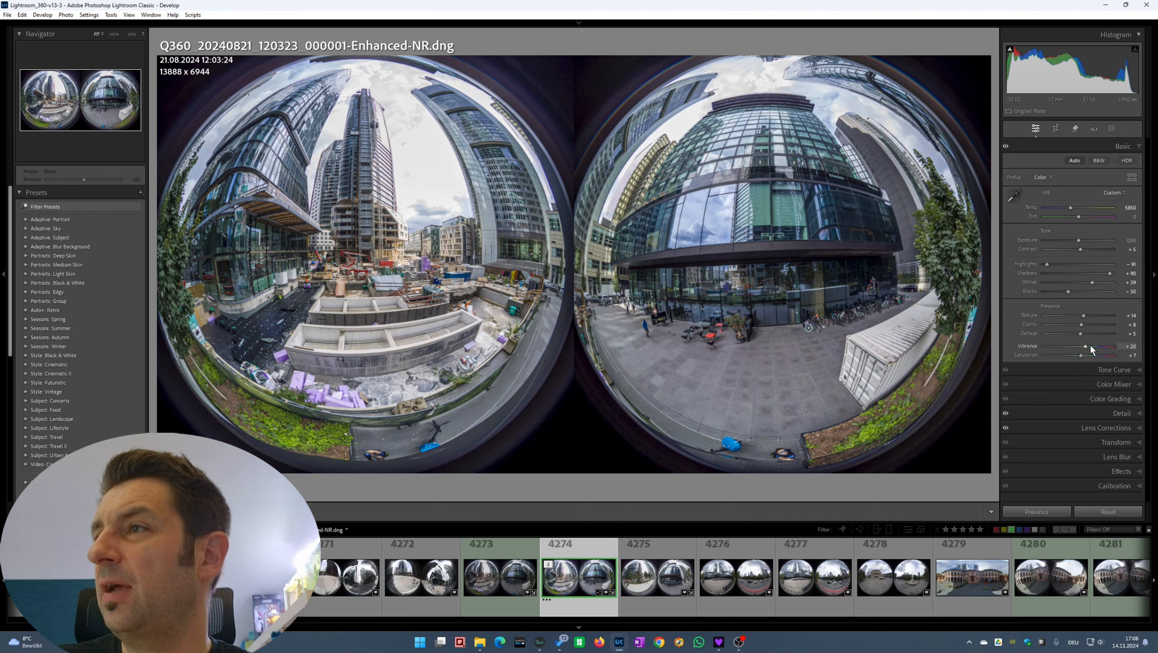
left_click_drag(1088, 347, 1093, 346)
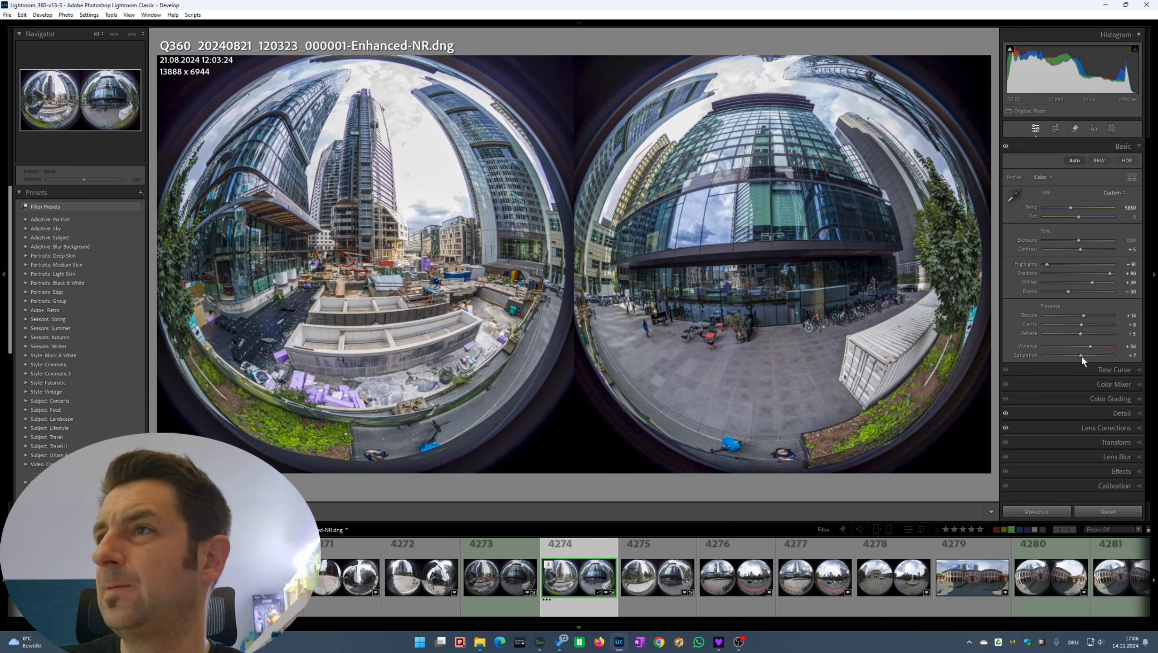
left_click_drag(1081, 356, 1082, 356)
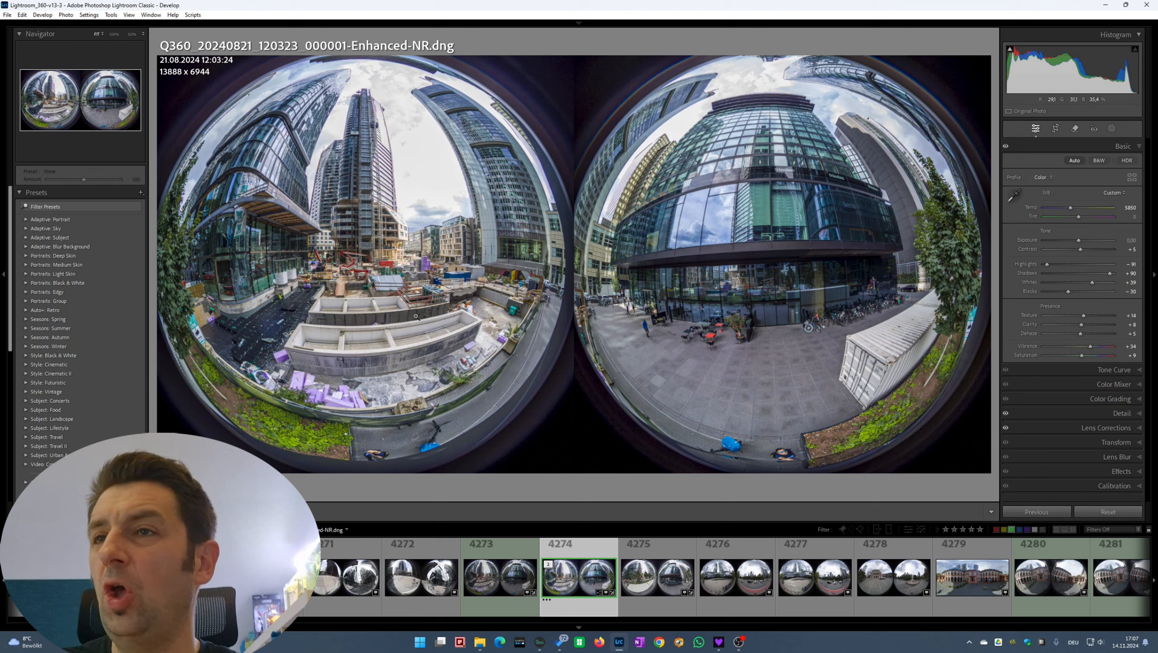
Step: Export the denoised DNG with the "Q3U unstitched" user preset
right_click(456, 220)
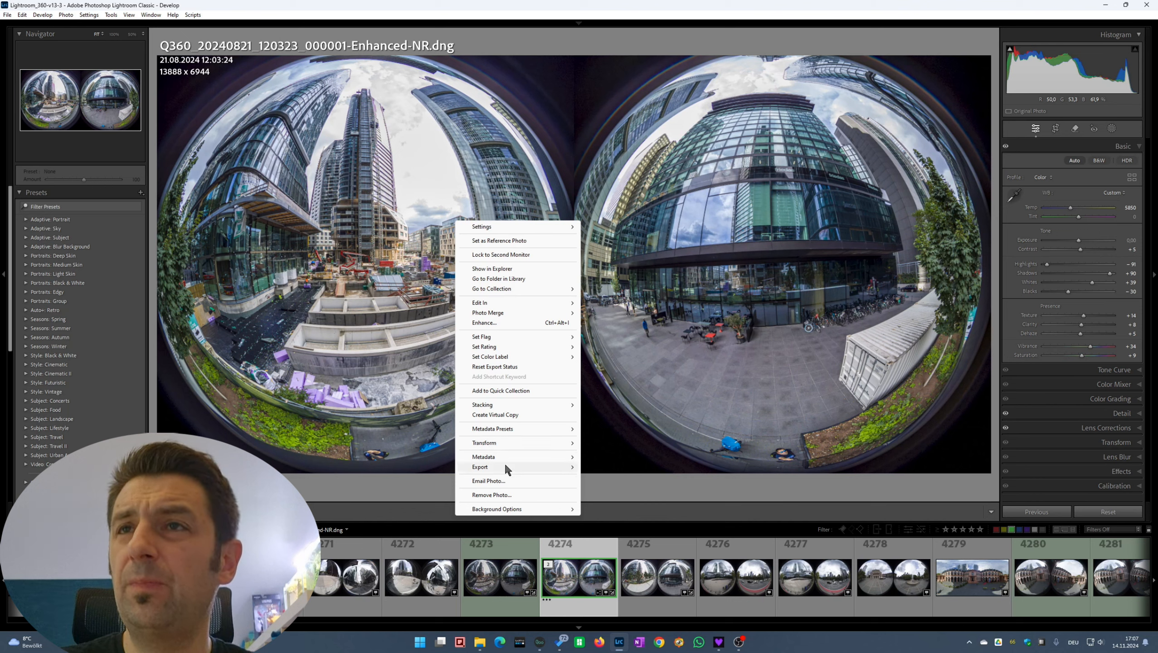
mouse_move(502, 467)
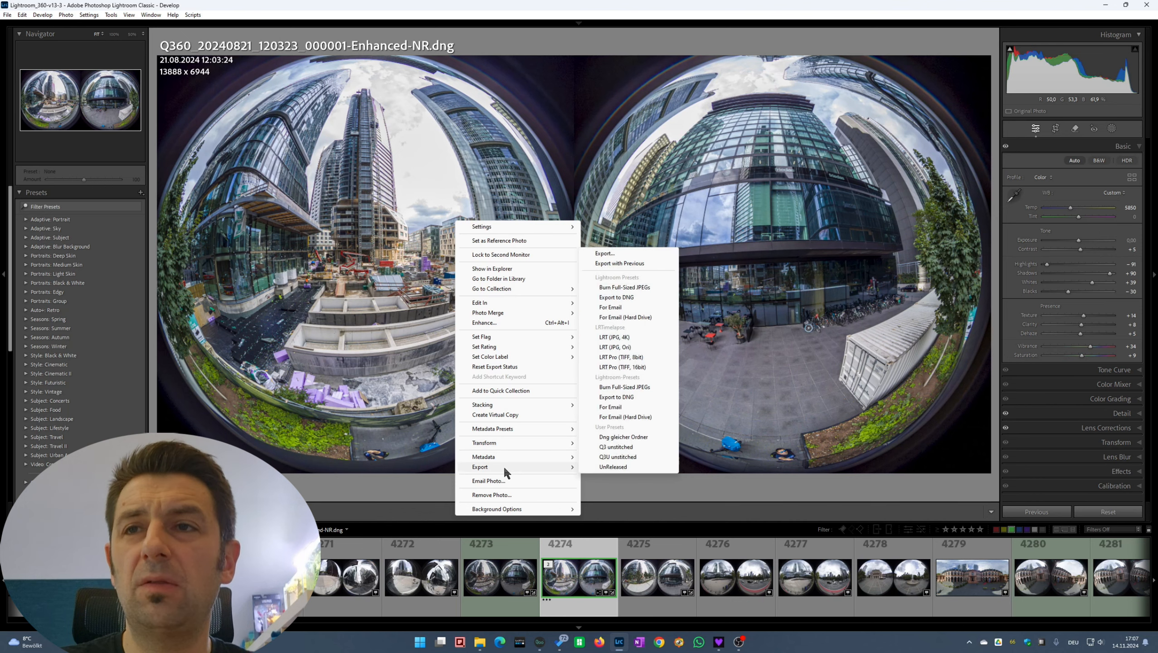
left_click(628, 458)
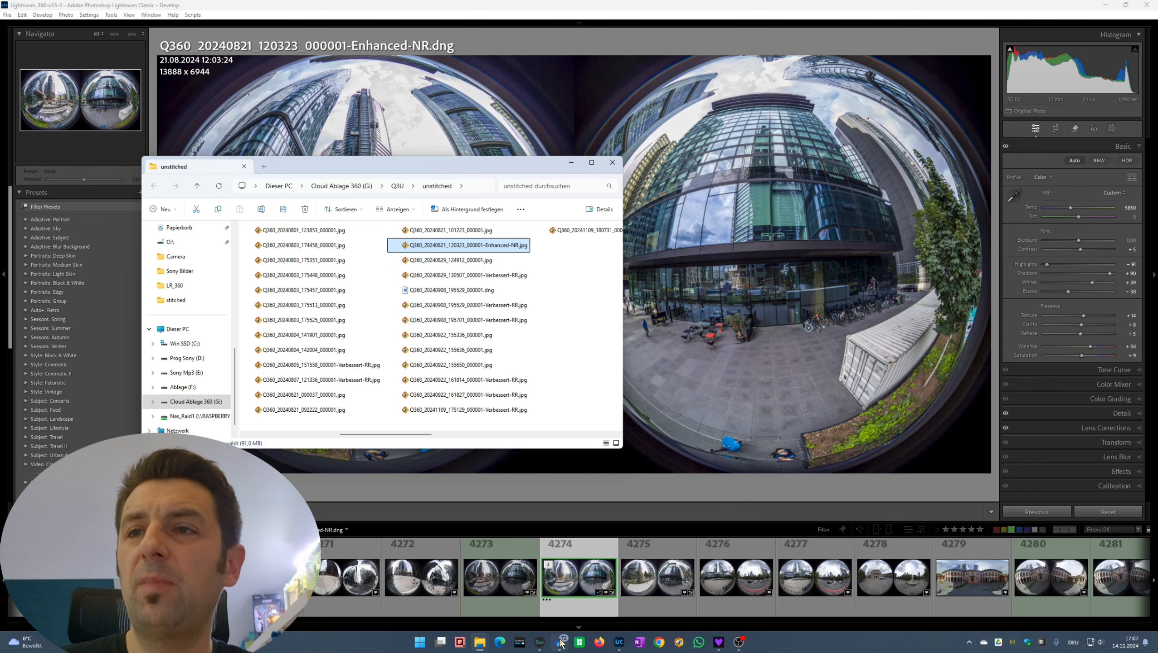
Step: Switch to QooCam Studio and import Q360_20240821_120323_000001-Enhanced-NR.jpg from the unstitched folder
left_click(539, 642)
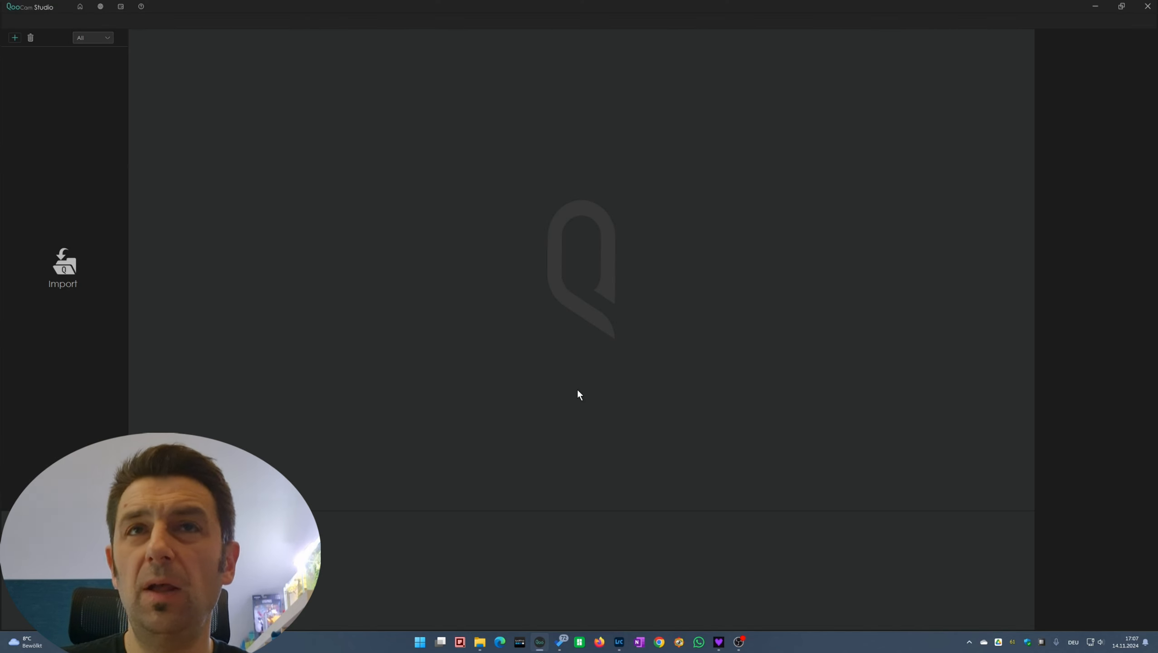
key("alt+Tab")
left_click_drag(463, 254, 72, 113)
left_click(240, 6)
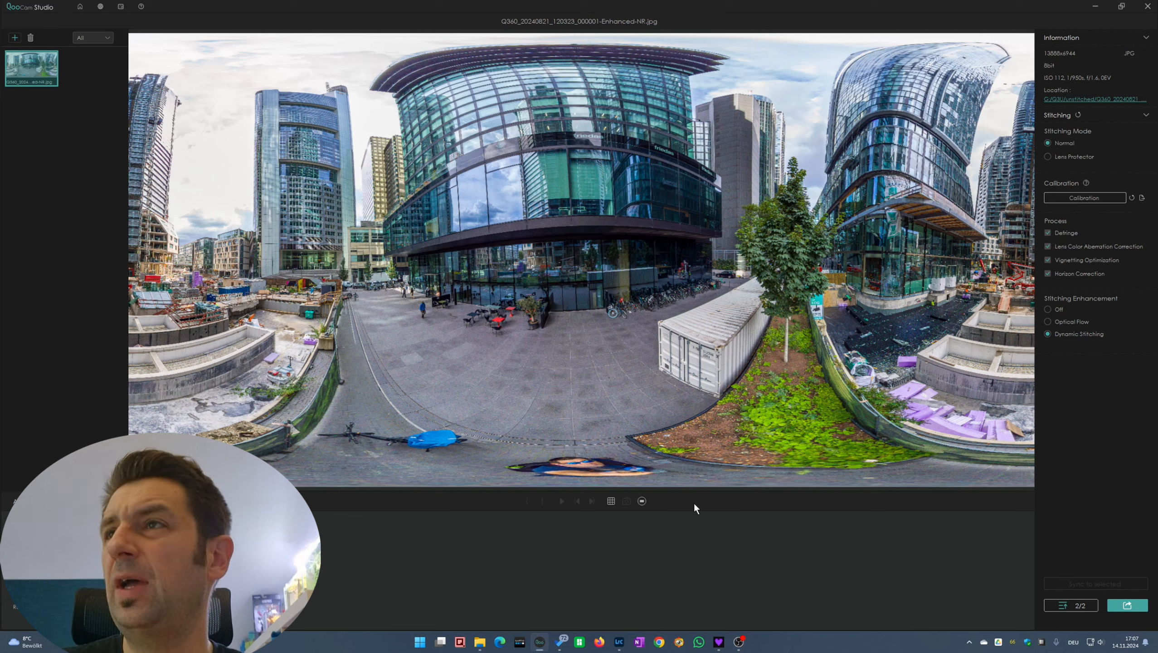
Step: Overlay the grid on the flat panorama and shift the image's orientation slightly against it
left_click(642, 501)
left_click(643, 501)
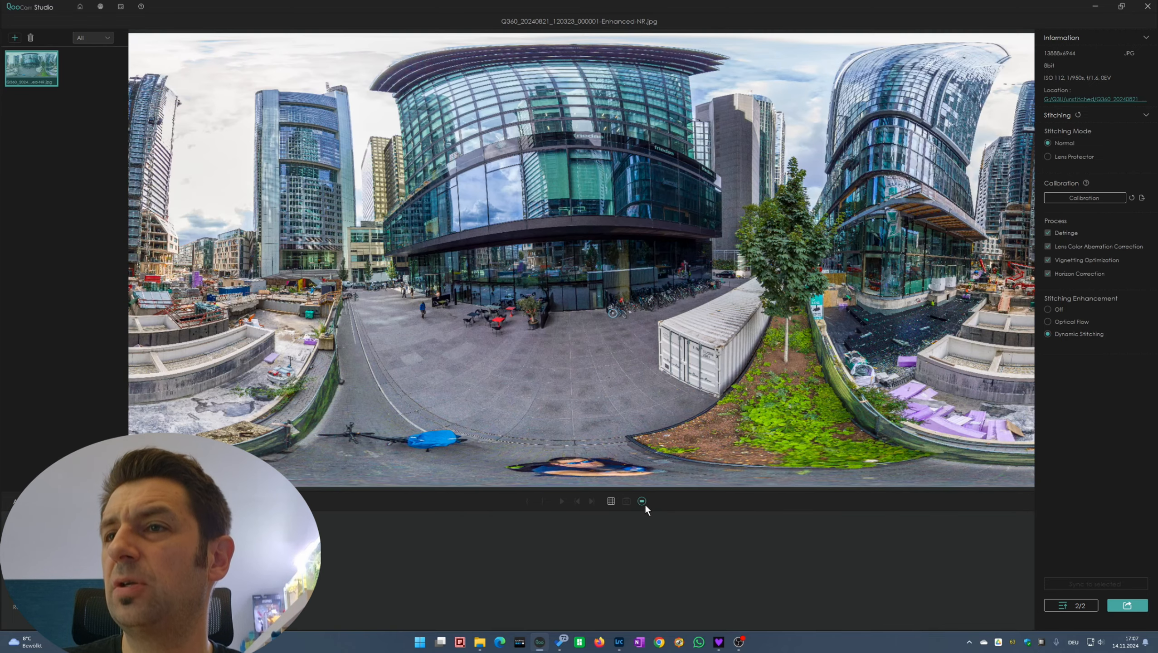
left_click(611, 501)
mouse_move(671, 232)
left_mouse_down()
mouse_move(666, 268)
mouse_move(665, 255)
left_mouse_up()
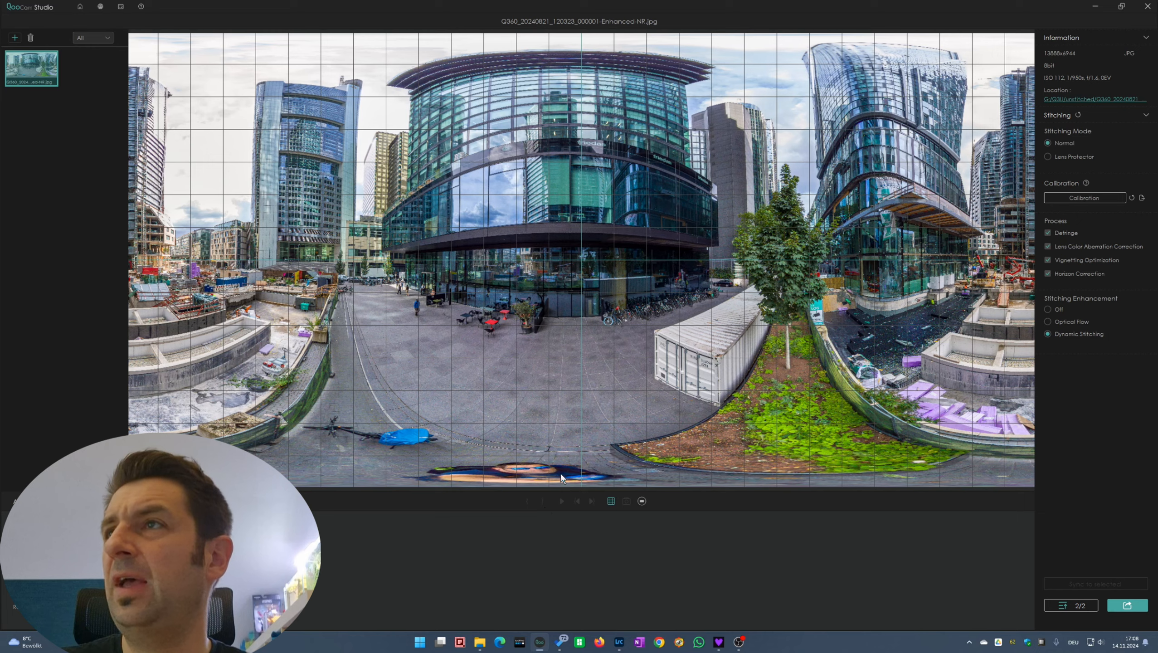
Step: Switch to the perspective view and inspect the panorama around the glass building's forecourt and the neighbouring towers
left_click(642, 501)
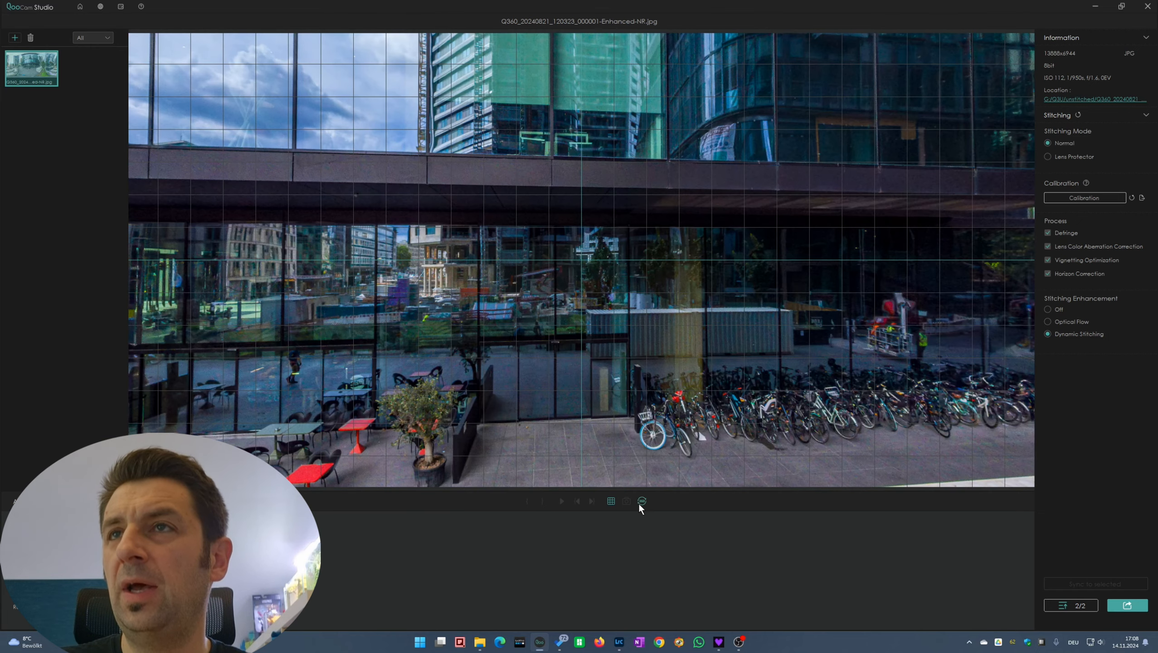
left_click_drag(649, 320, 315, 315)
left_click_drag(659, 306, 593, 300)
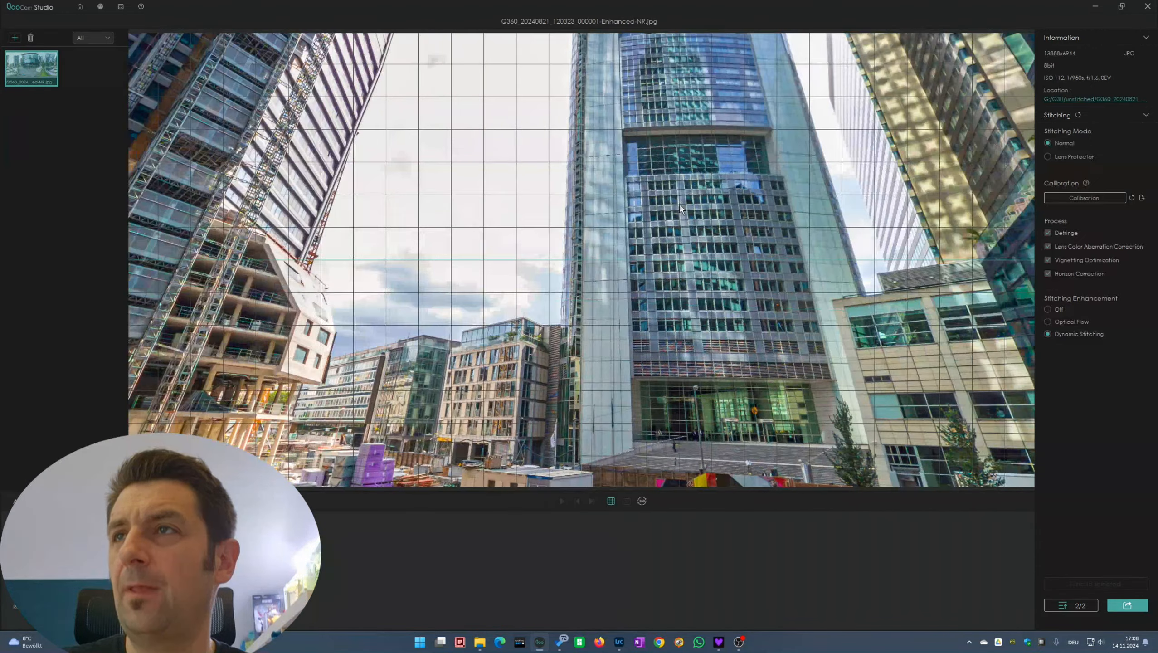
left_click_drag(680, 204, 702, 193)
left_click_drag(779, 336, 598, 316)
left_click_drag(740, 337, 603, 331)
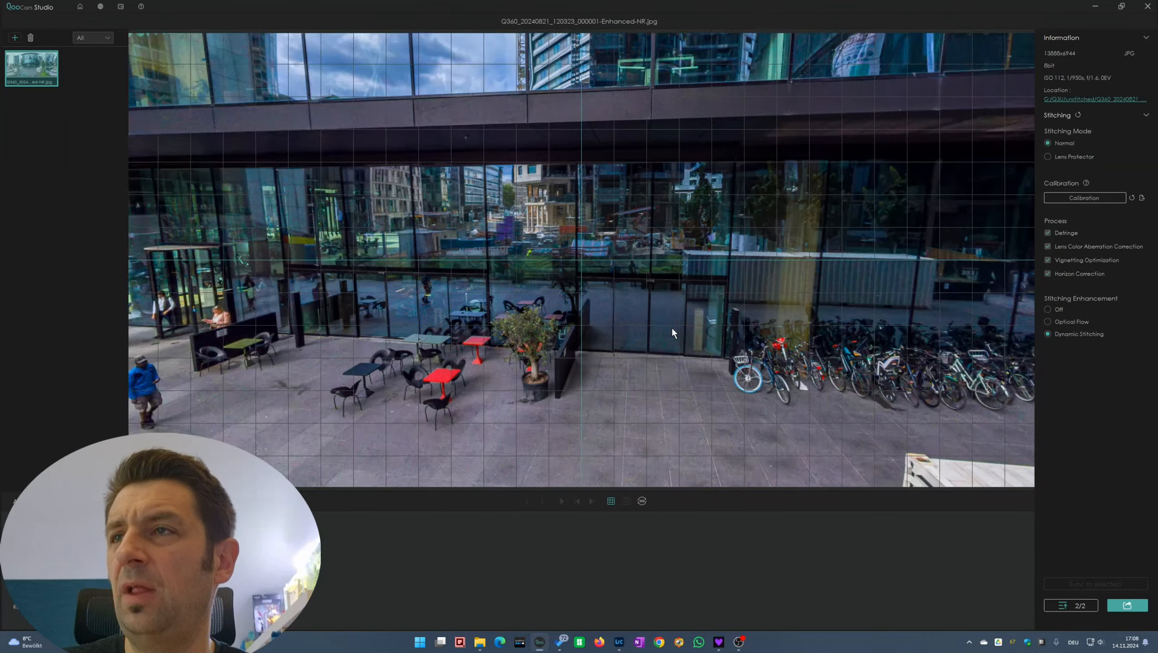
left_click_drag(727, 321, 613, 315)
left_click_drag(715, 301, 598, 309)
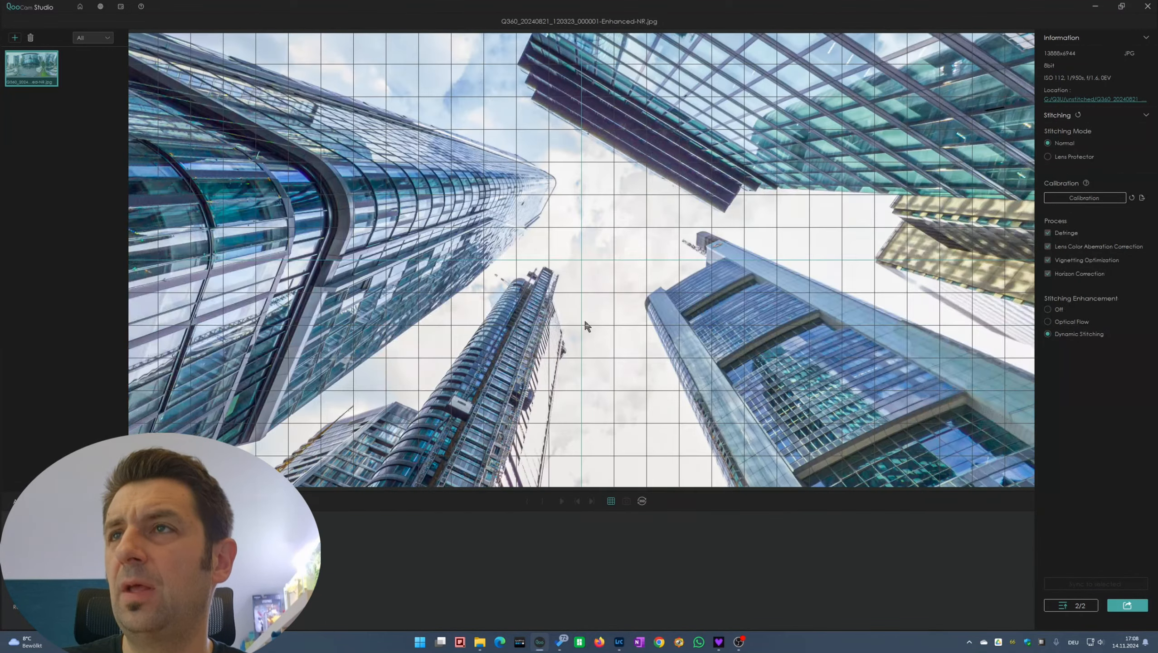
Step: Examine the skyscraper tops overhead and the ground around the photographer and bicycle for stitching quality
left_click_drag(585, 321, 496, 366)
left_click_drag(737, 328, 556, 437)
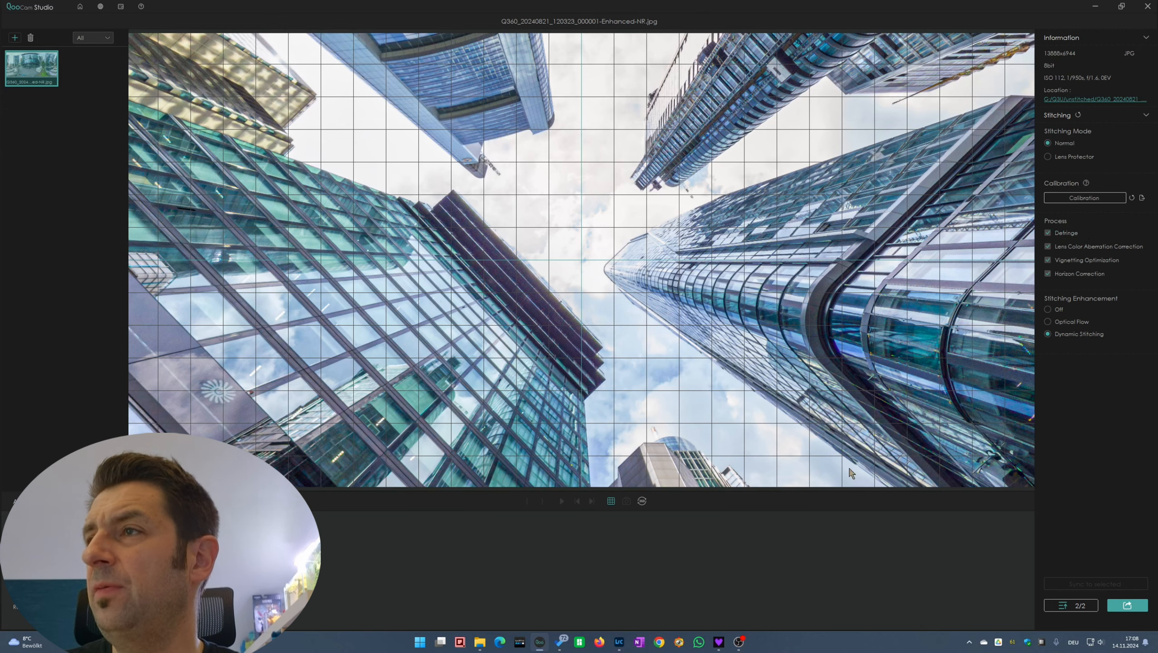
left_click_drag(646, 459, 580, 127)
left_click_drag(567, 365, 554, 187)
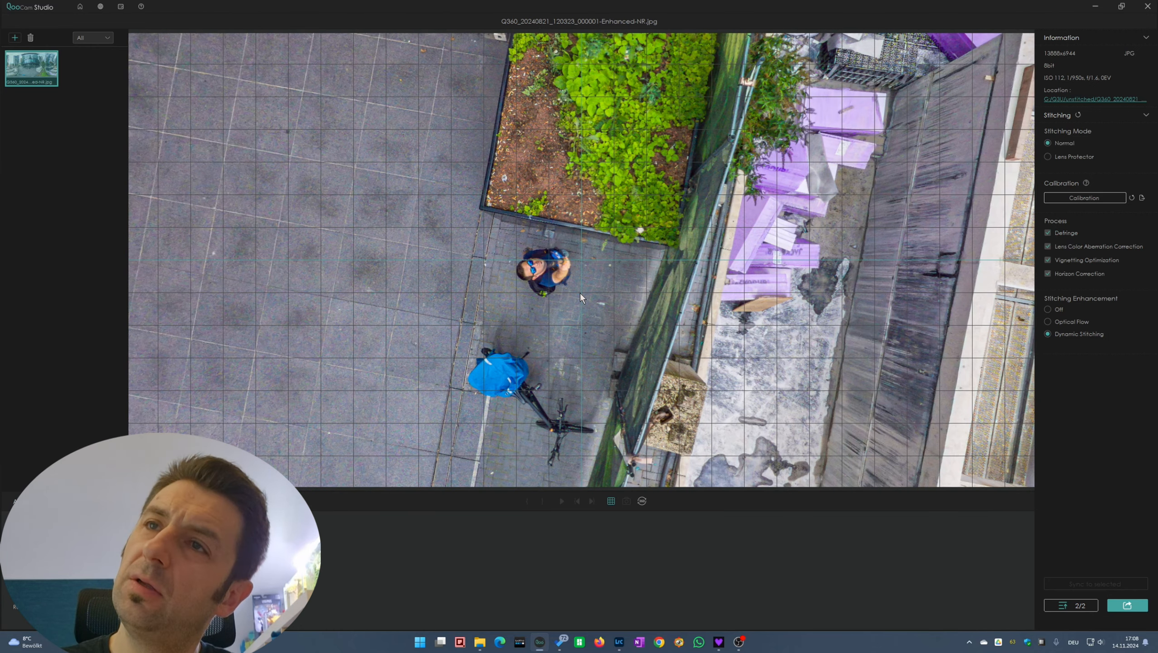
left_click_drag(589, 198, 409, 181)
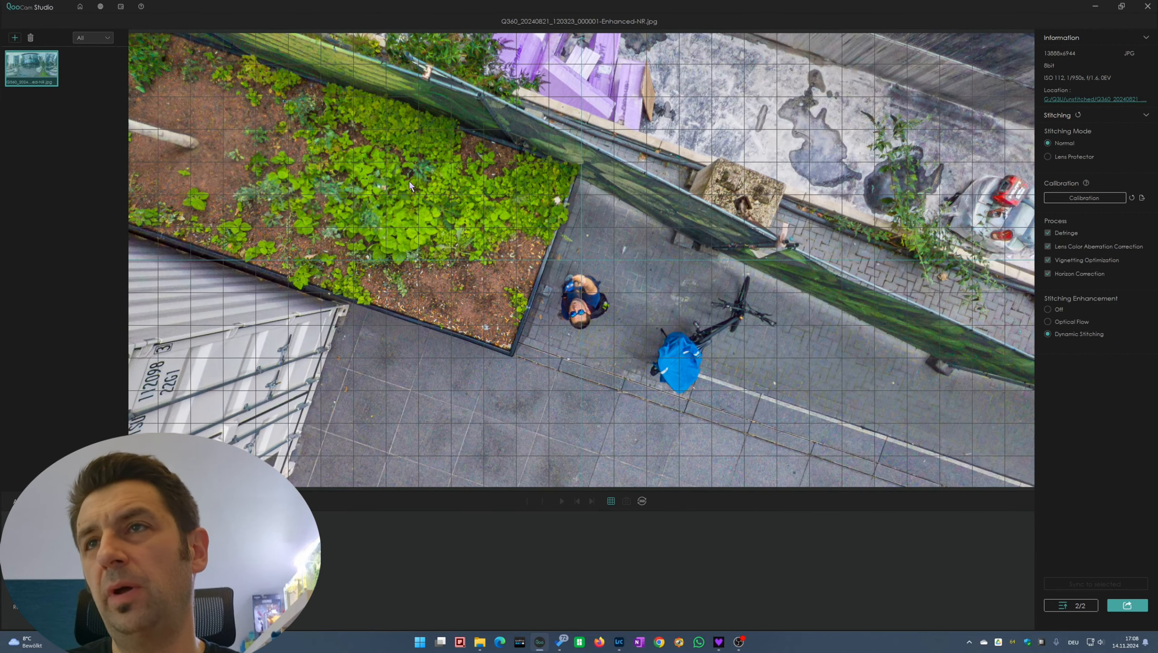
Step: Compare the Off, Optical Flow and Dynamic Stitching enhancement modes on the ground view, ending on Dynamic Stitching
left_click(1058, 309)
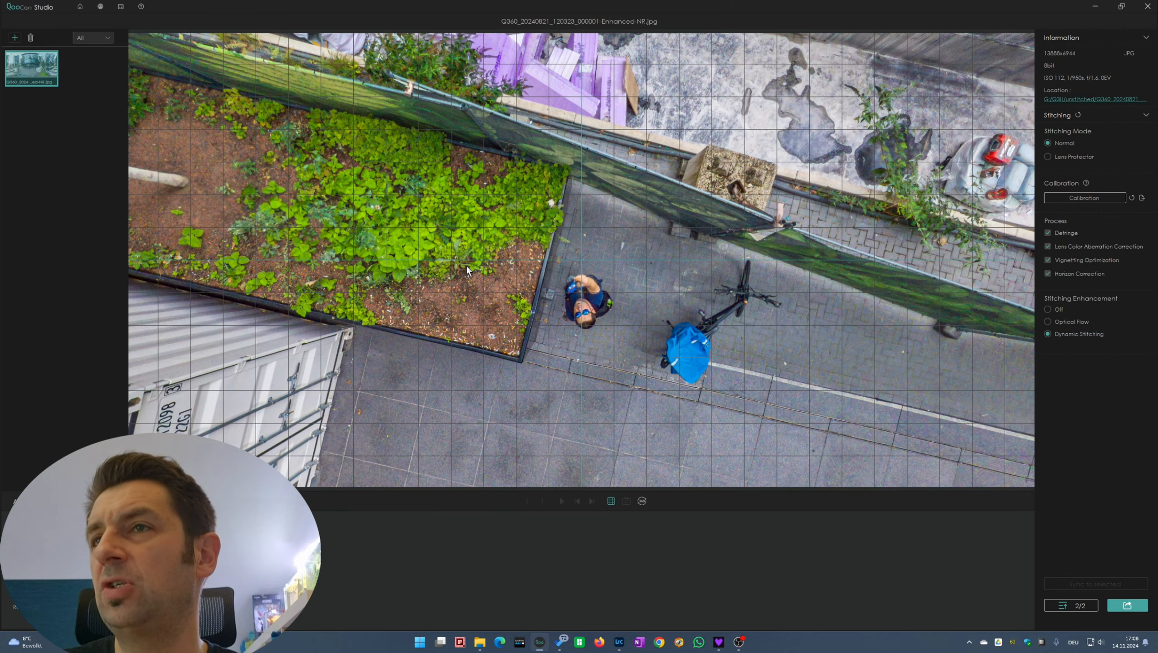
left_click(1048, 310)
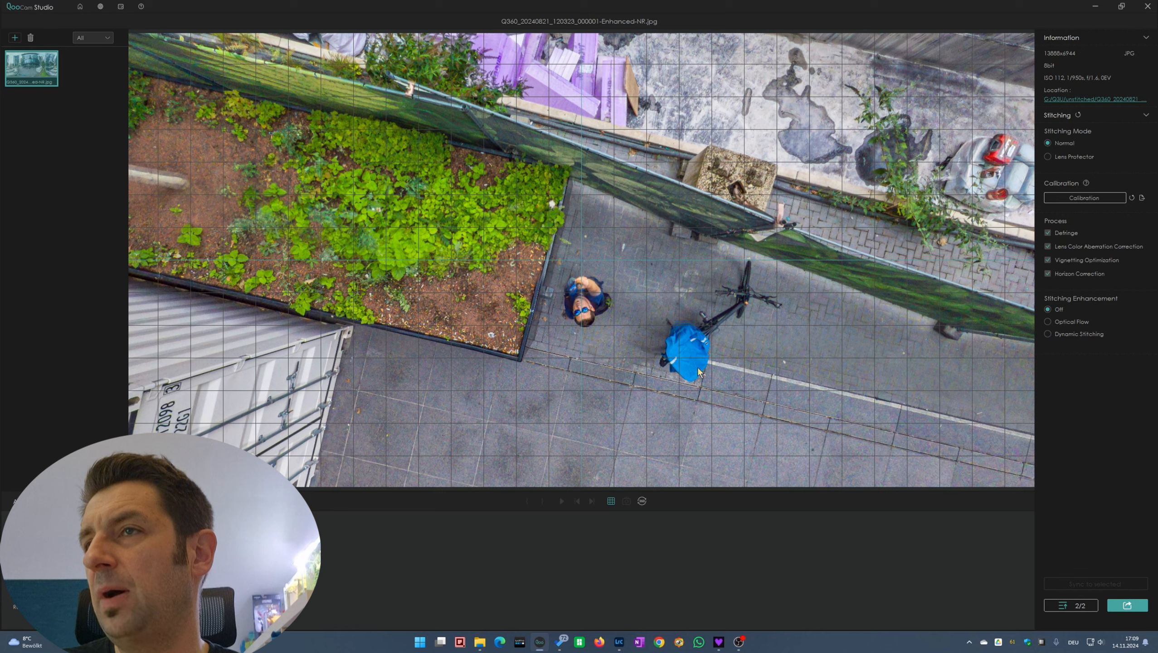
left_click(1065, 335)
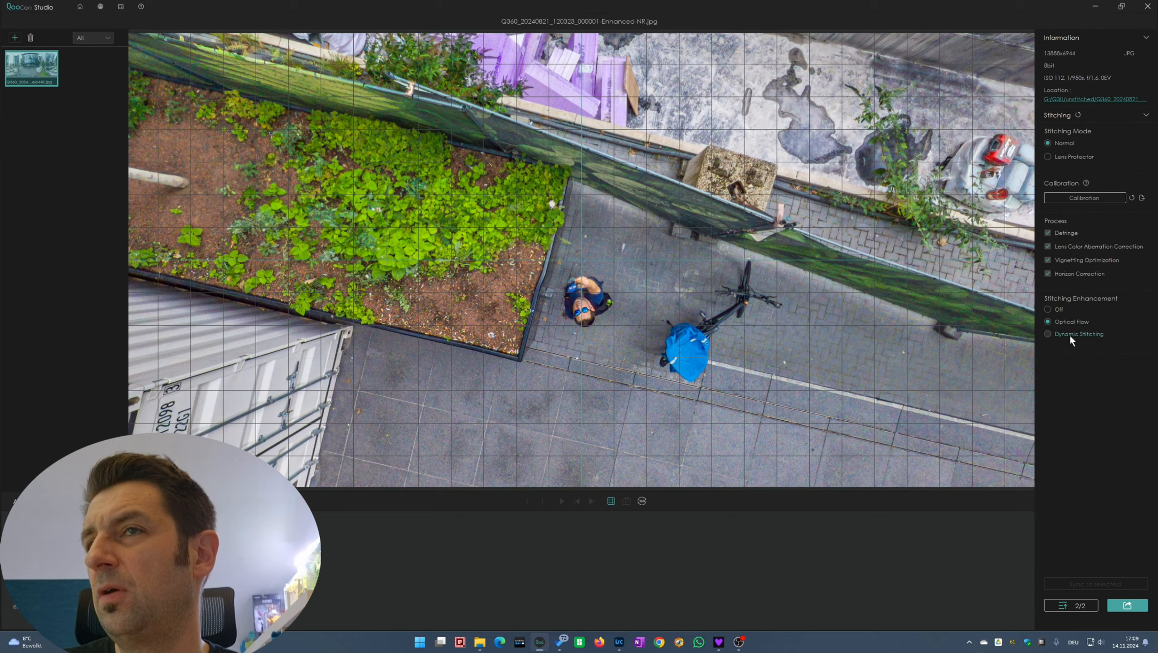
left_click(1069, 334)
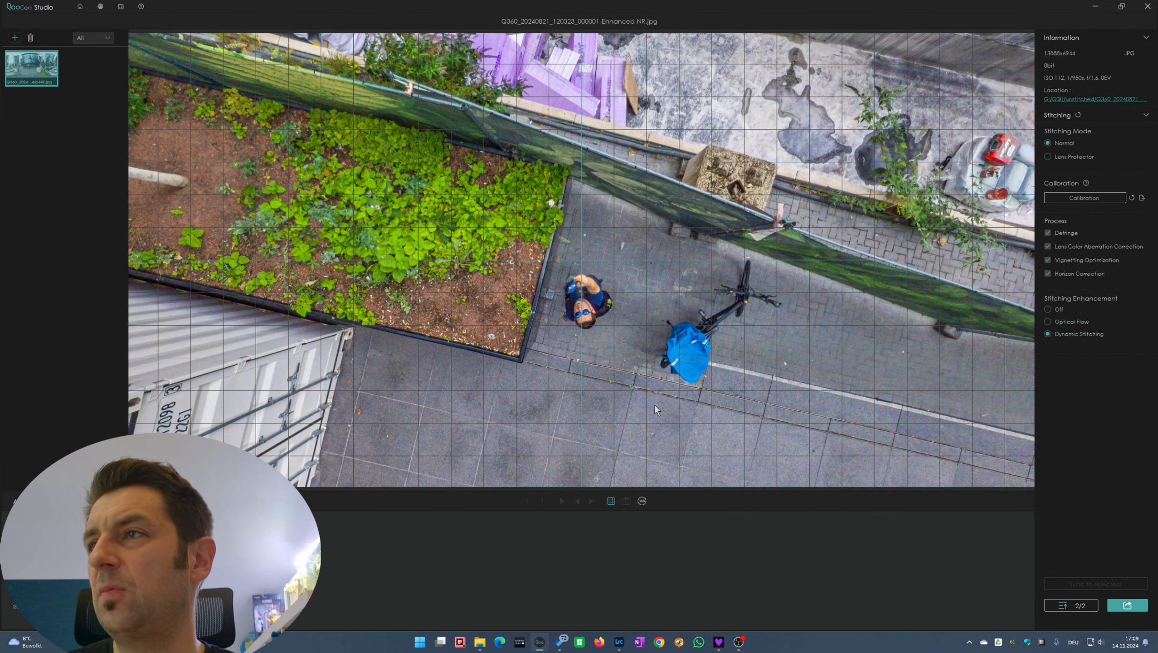
Step: Export the stitched panorama as a 13888x6944 JPG to the G:/Q3U/stitched folder
left_click_drag(680, 268, 437, 396)
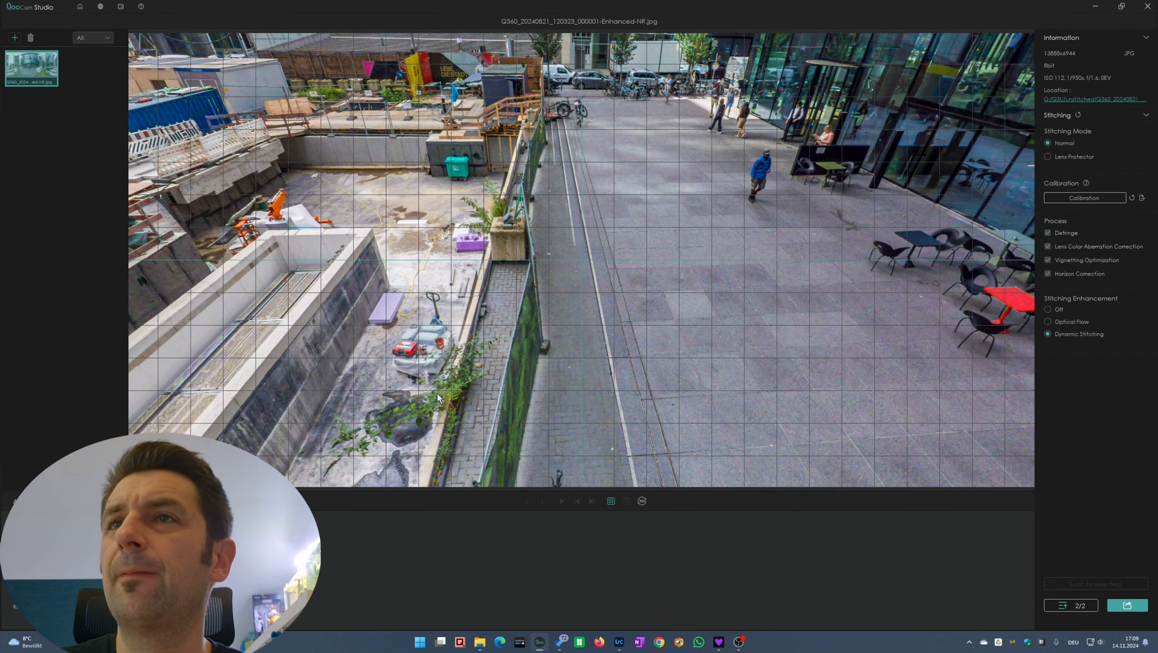
left_click(1143, 605)
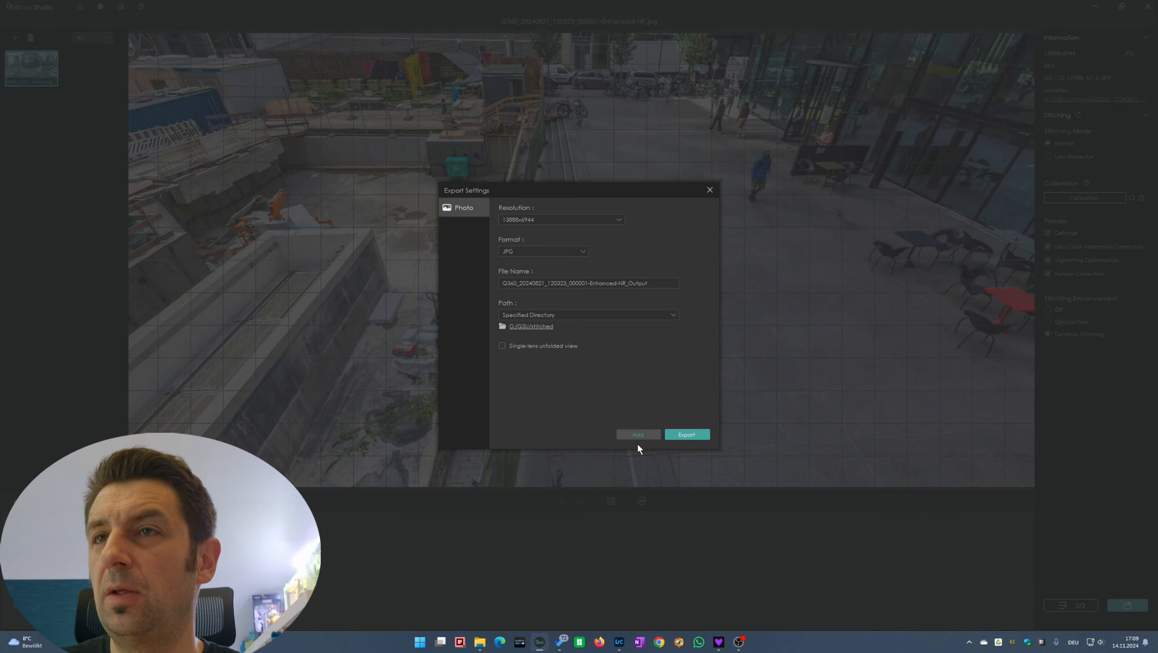
left_click(671, 434)
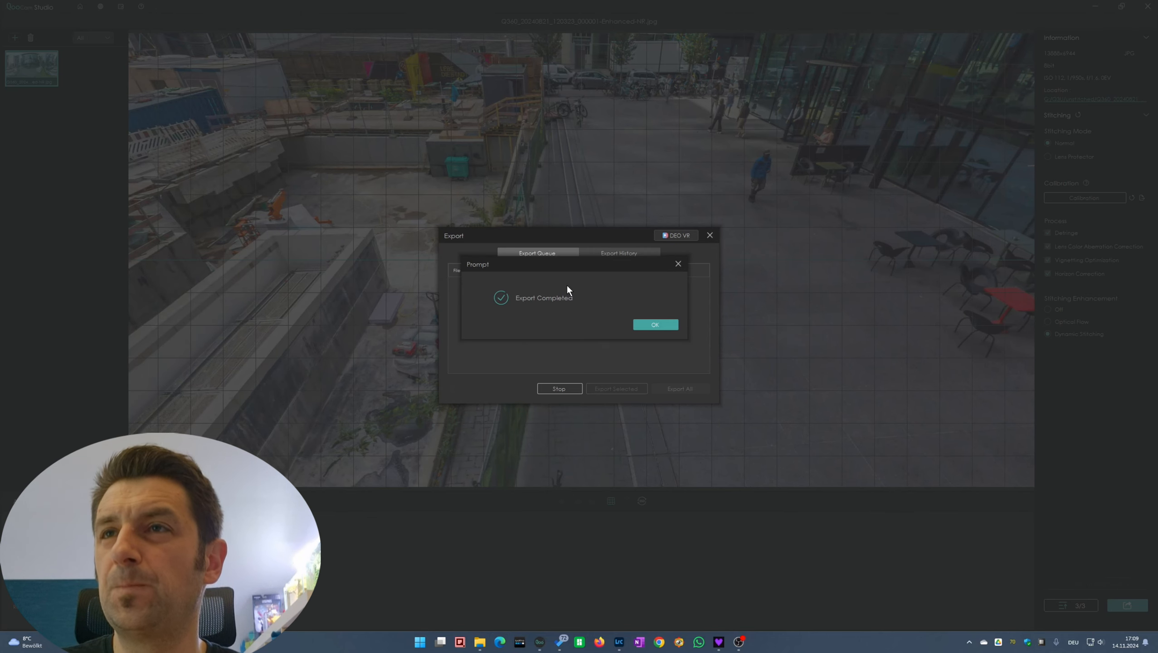
left_click(655, 326)
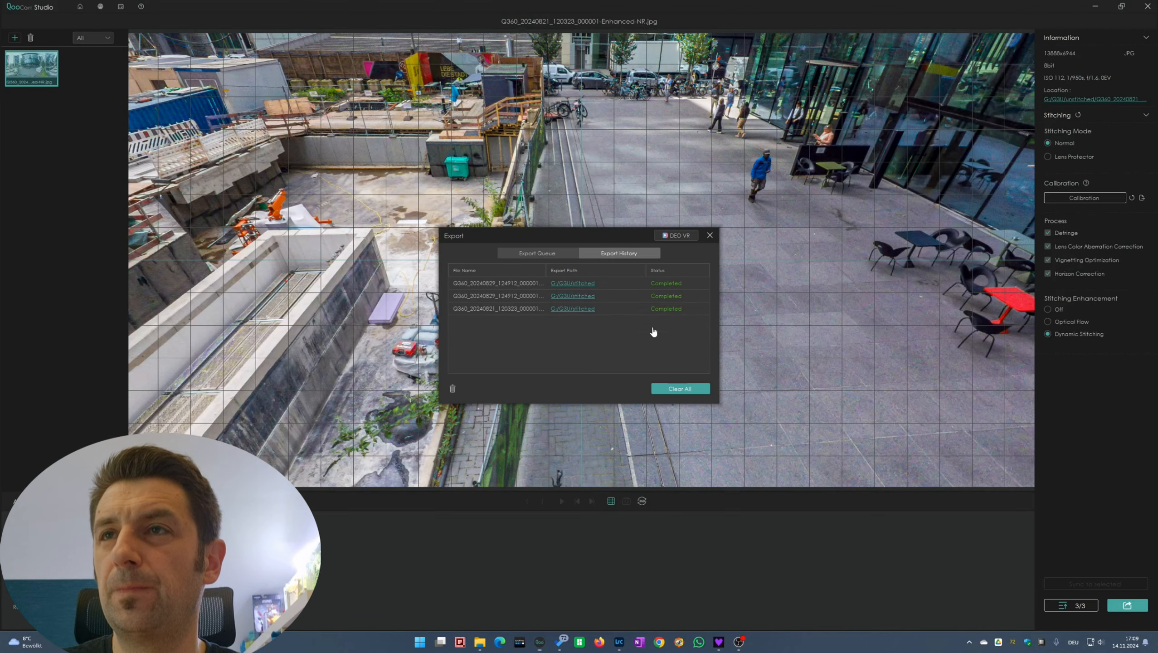
Step: Locate the exported Enhanced-NR_Output JPG in the stitched folder and open it in GoPro VR Player
left_click(571, 313)
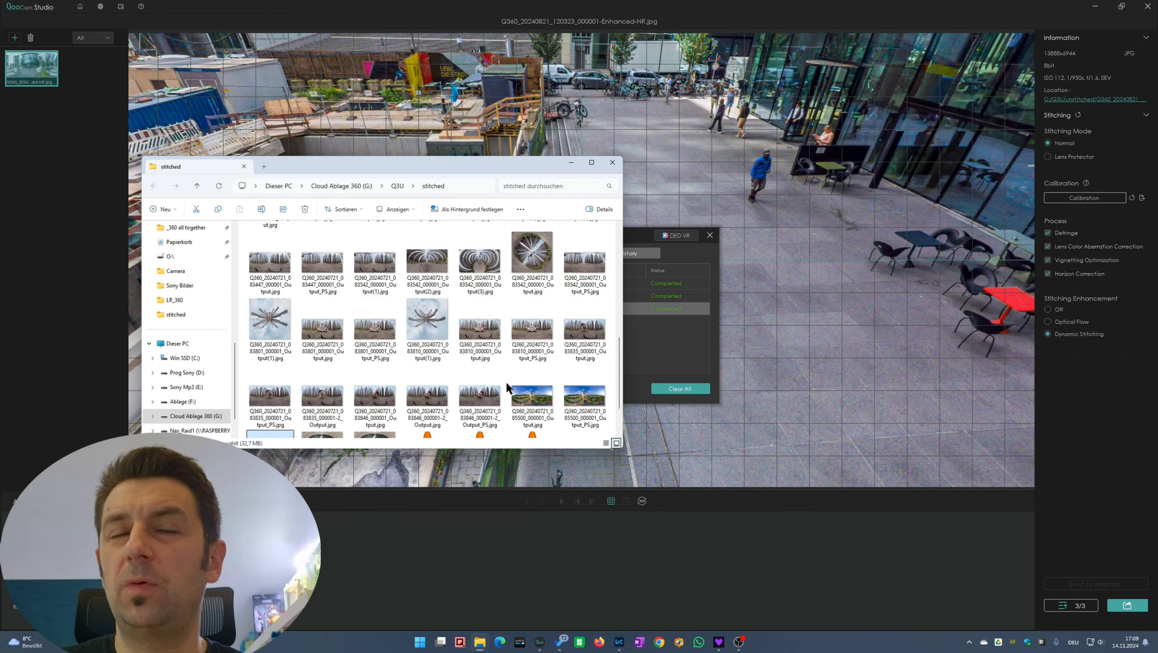
scroll(513, 387, "down", 2)
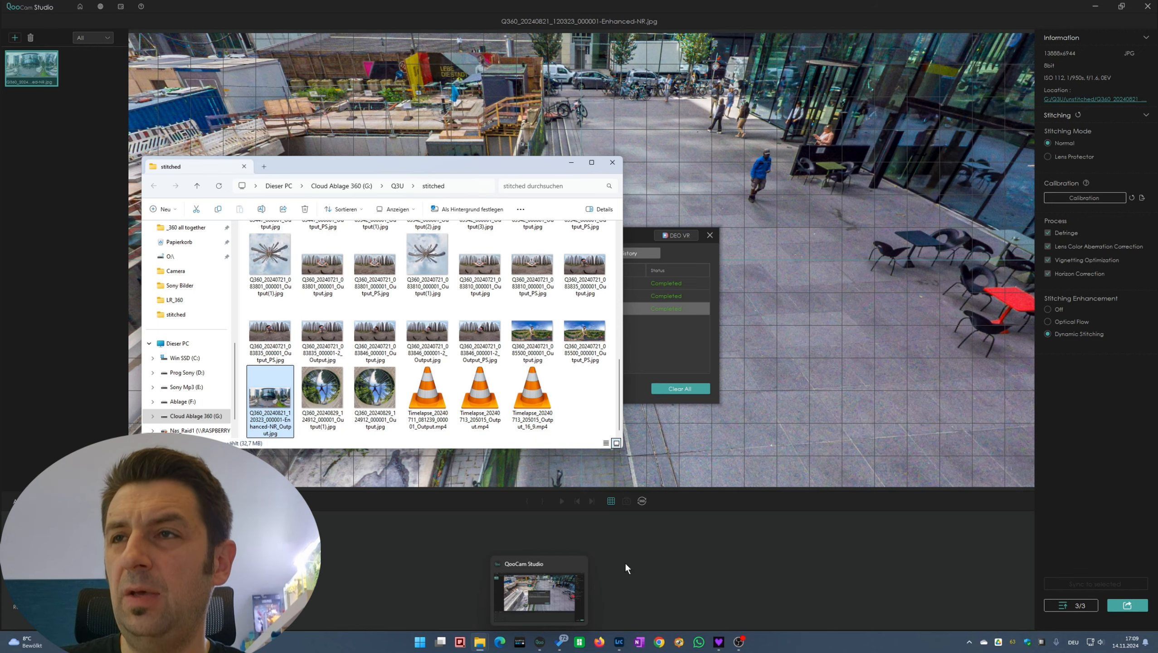
left_click(520, 643)
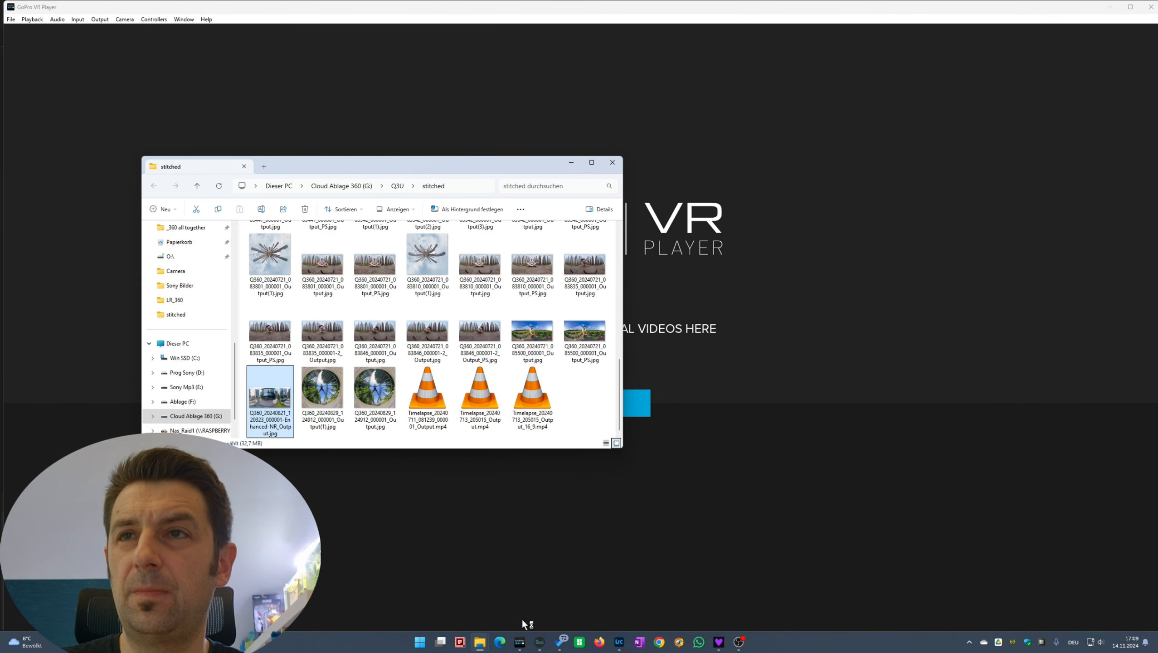
left_click_drag(284, 395, 733, 338)
left_click(733, 338)
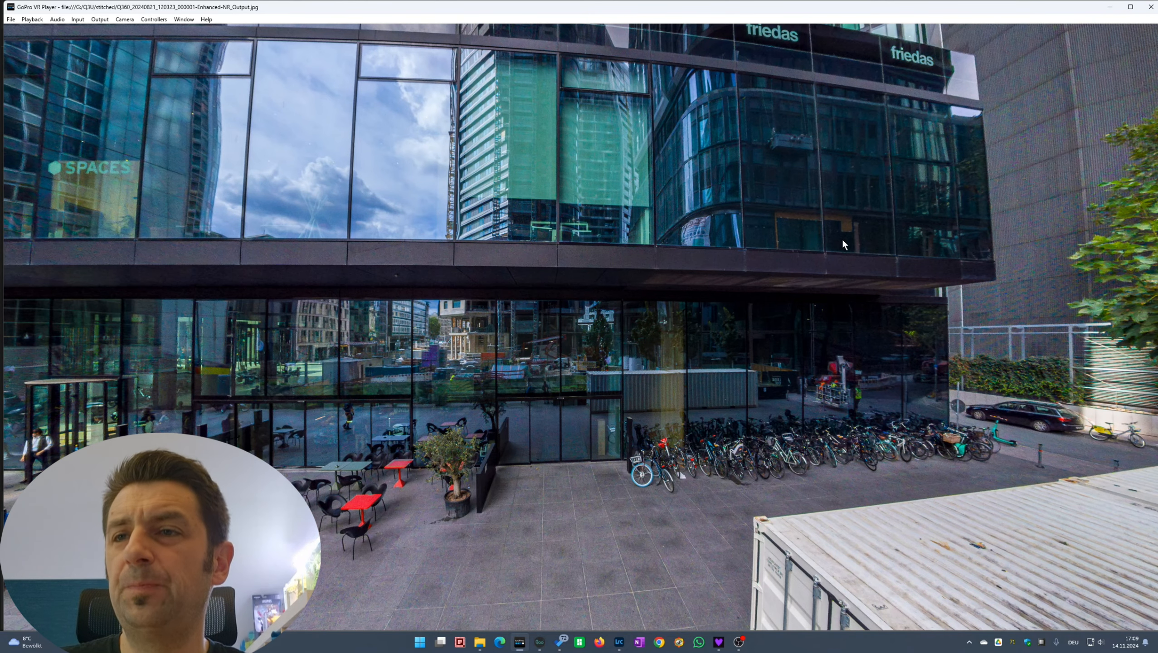
Step: Look around the stitched panorama in all directions, covering the ground, the skyscrapers and the construction site
left_click_drag(841, 238, 567, 494)
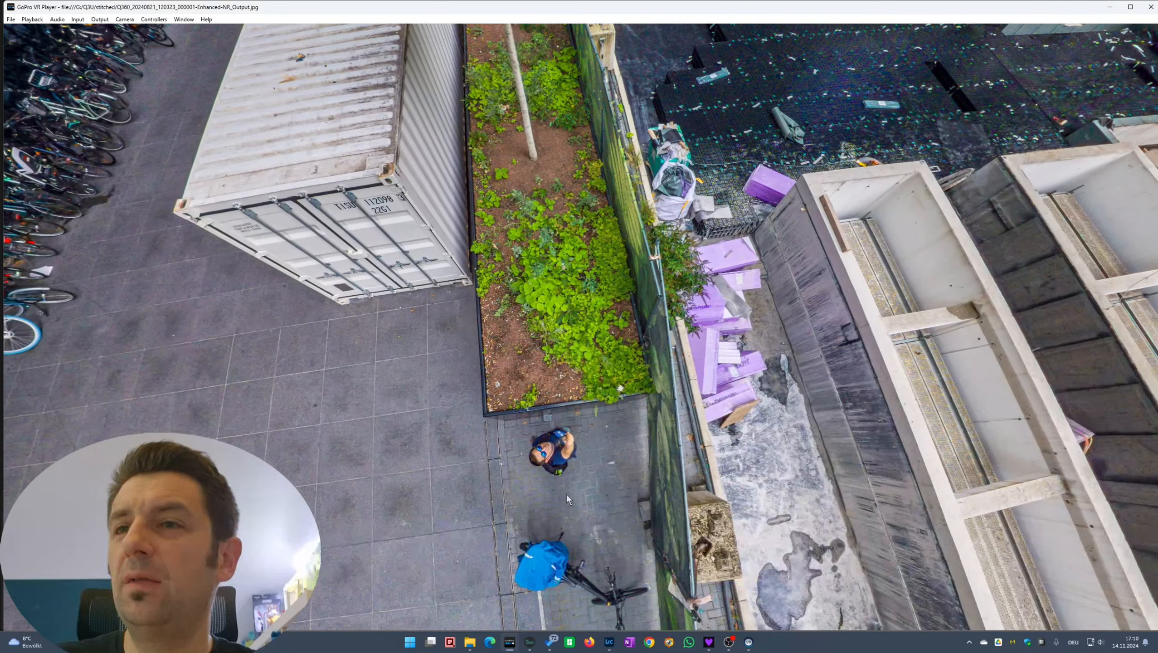
left_click_drag(538, 326, 516, 209)
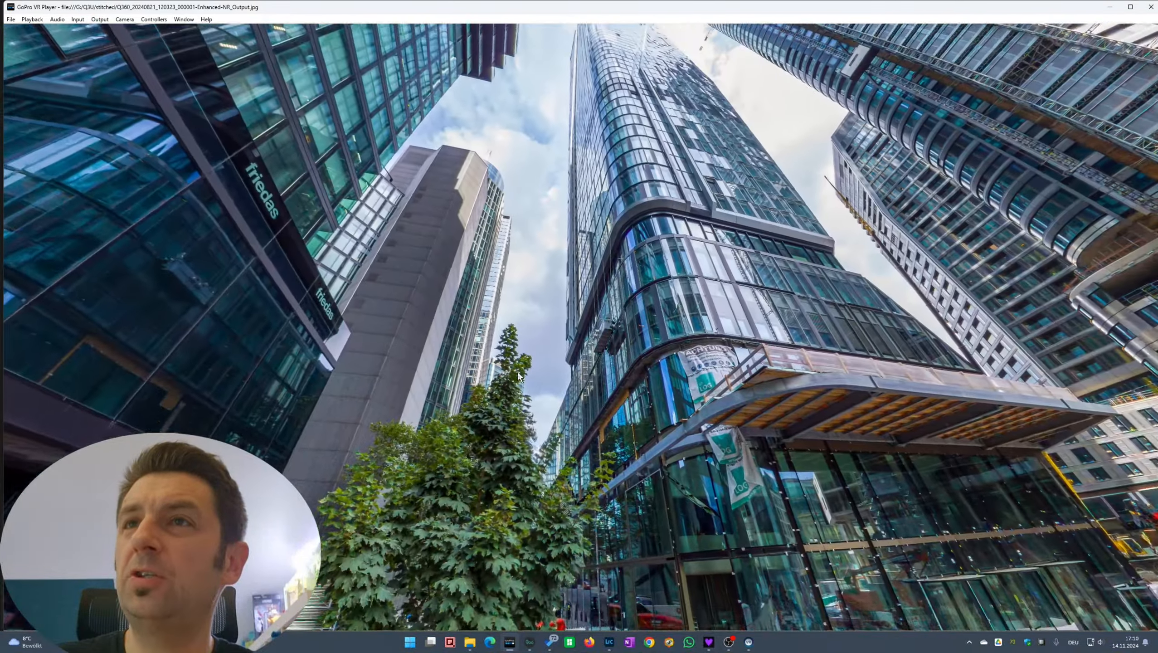
left_click_drag(518, 371, 639, 224)
left_click_drag(633, 168, 612, 322)
left_click_drag(562, 443, 621, 394)
left_click_drag(708, 210, 644, 306)
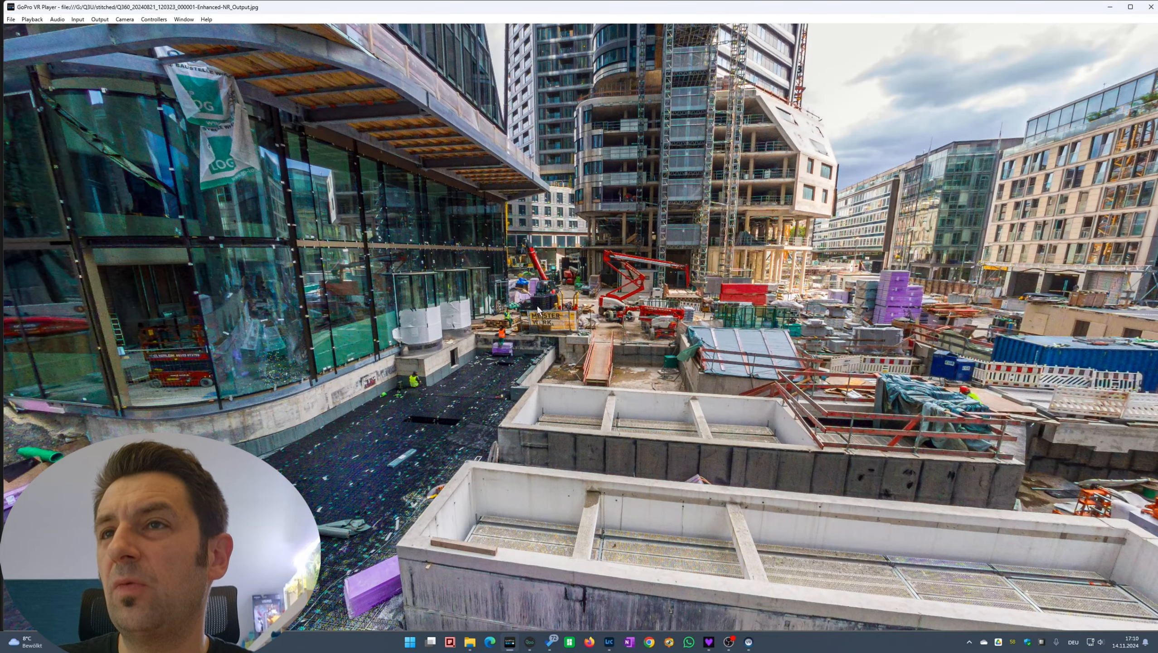
left_click_drag(530, 291, 307, 408)
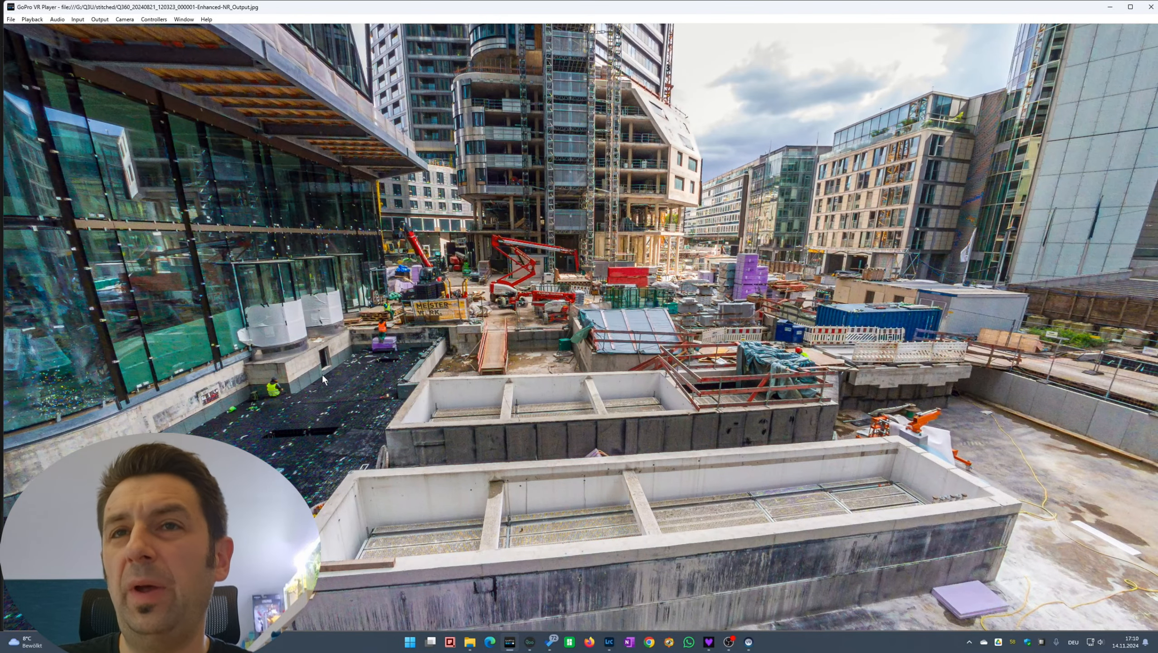
Step: Open the stitched Enhanced-NR_Output JPG full screen in FastStone Image Viewer and examine the construction site at 100% zoom
left_click_drag(582, 334, 630, 399)
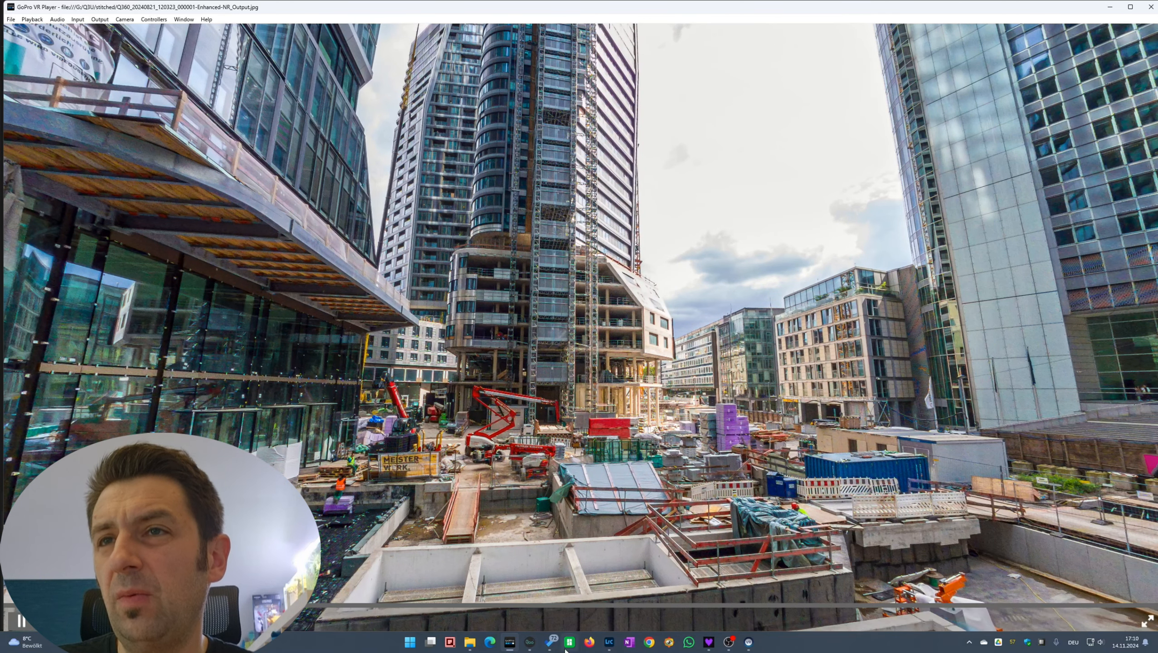
left_click(670, 642)
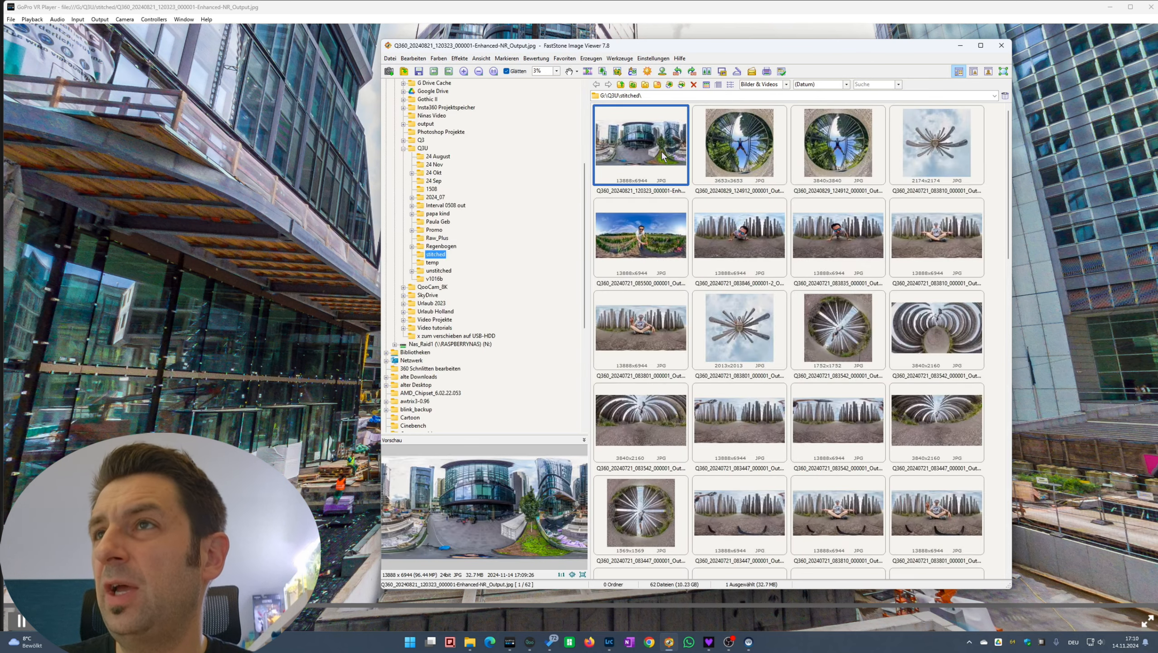
key("Return")
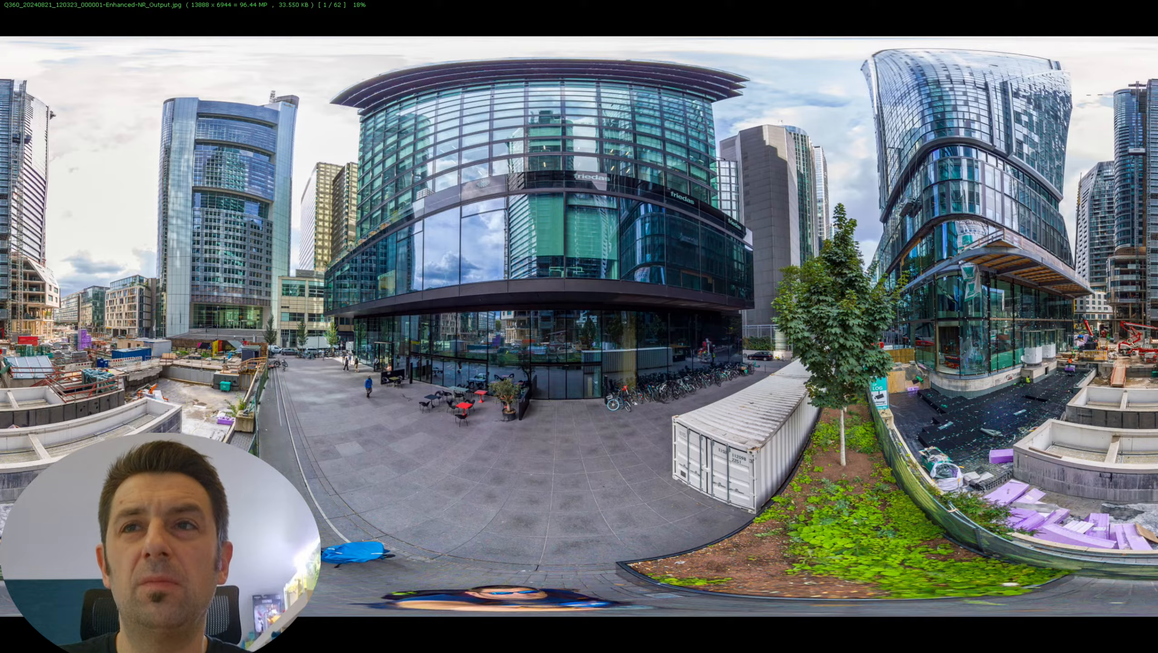
scroll(1132, 342, "up", 8)
left_click_drag(1062, 393, 2, 361)
left_click_drag(1131, 229, 1036, 319)
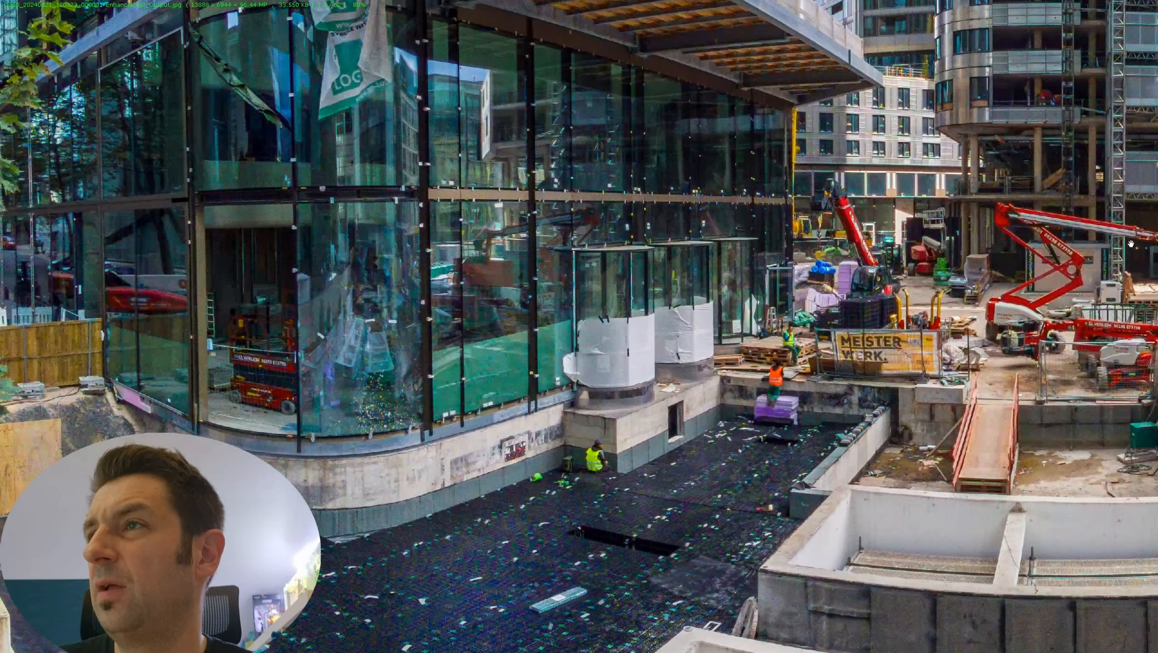
scroll(1131, 243, "up", 2)
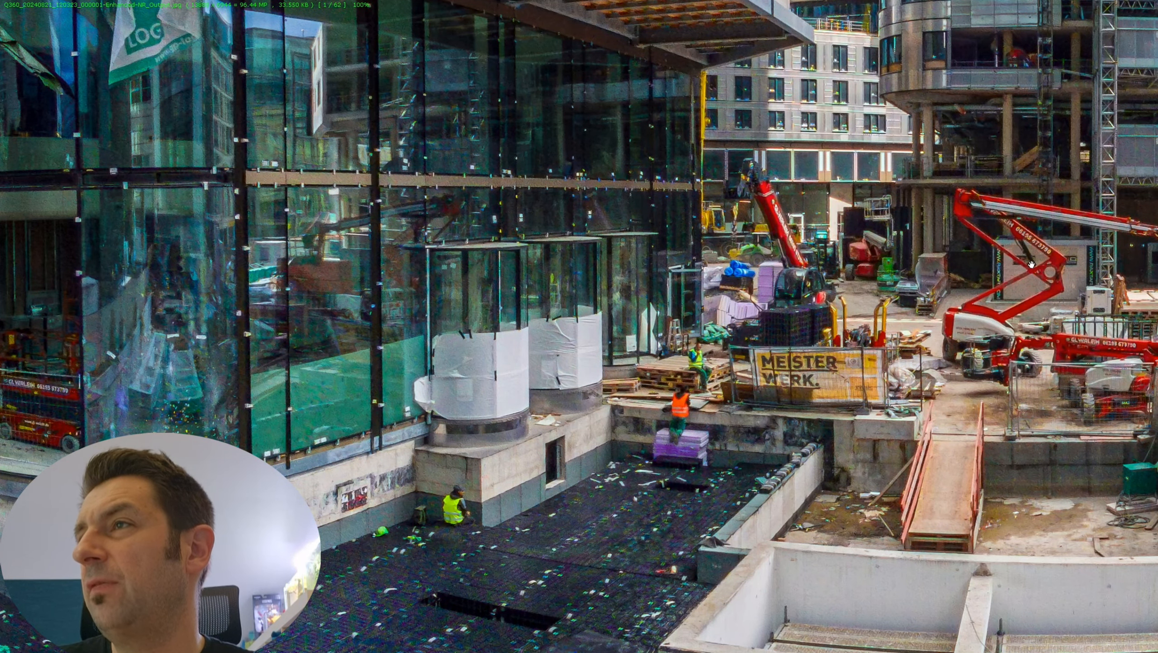
scroll(909, 448, "down", 12)
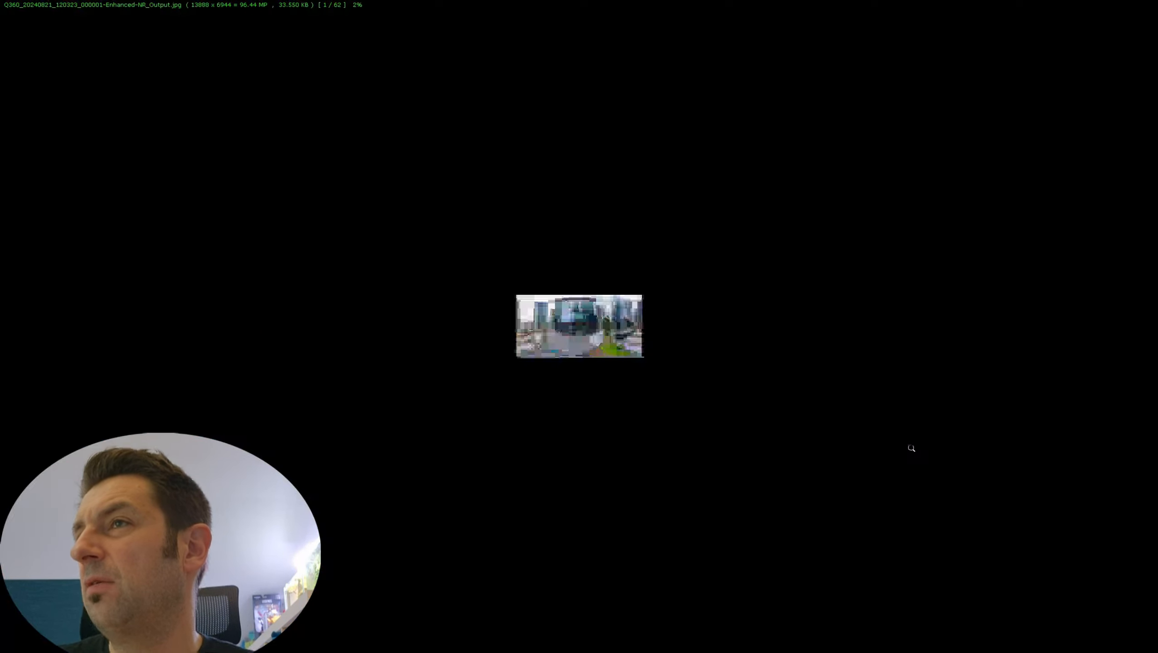
scroll(911, 452, "up", 3)
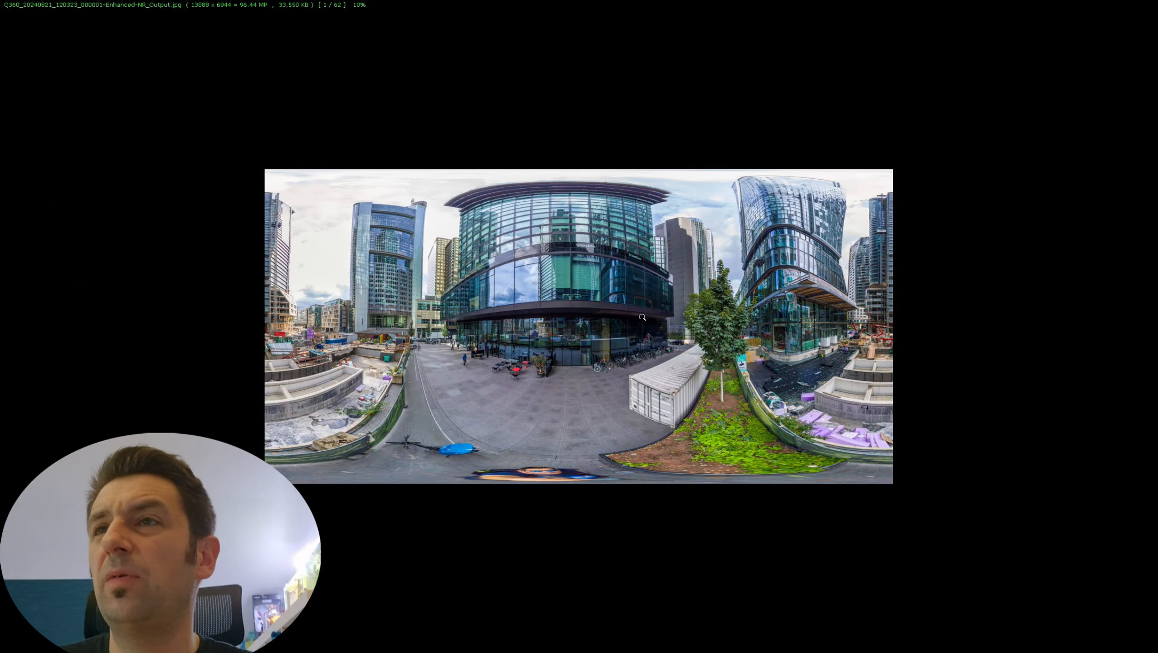
key("Escape")
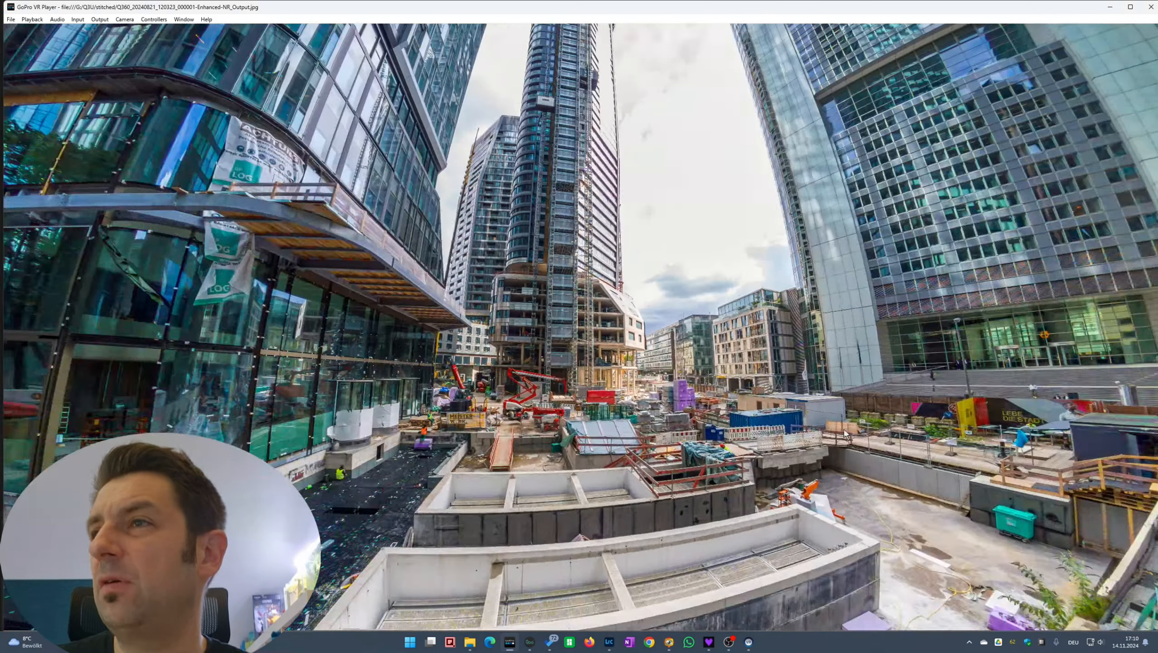
Step: Look around the panorama in GoPro VR Player, checking the ground near the photographer, the tree and the surrounding buildings
left_click_drag(845, 433, 534, 375)
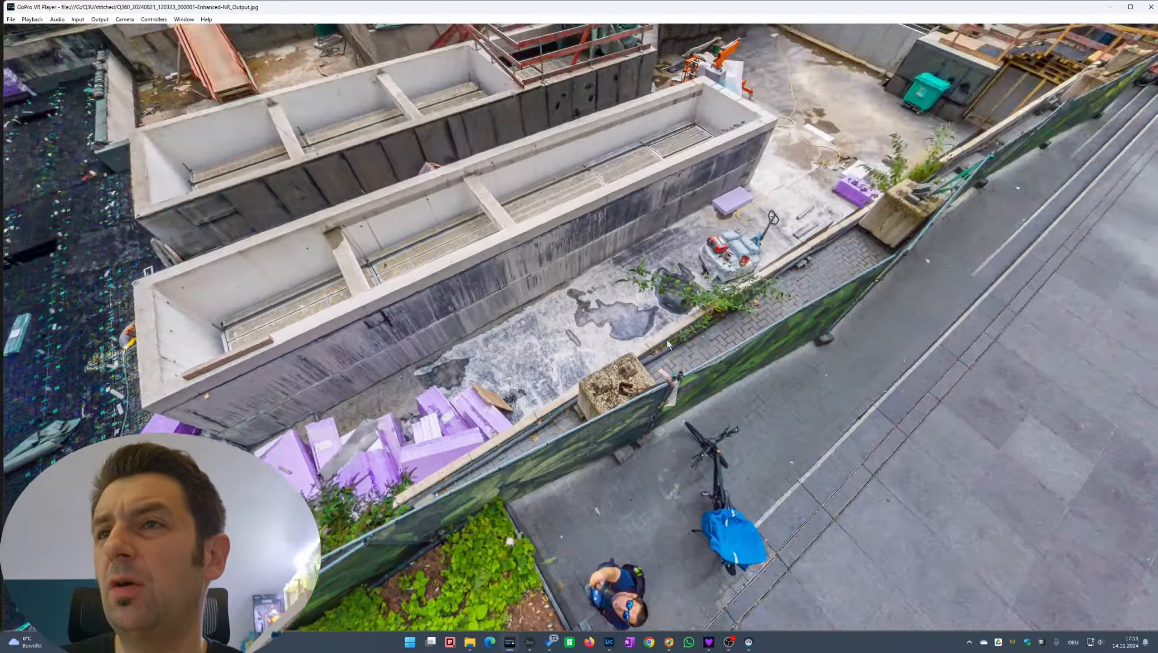
left_click_drag(667, 339, 572, 349)
left_click_drag(472, 212, 485, 223)
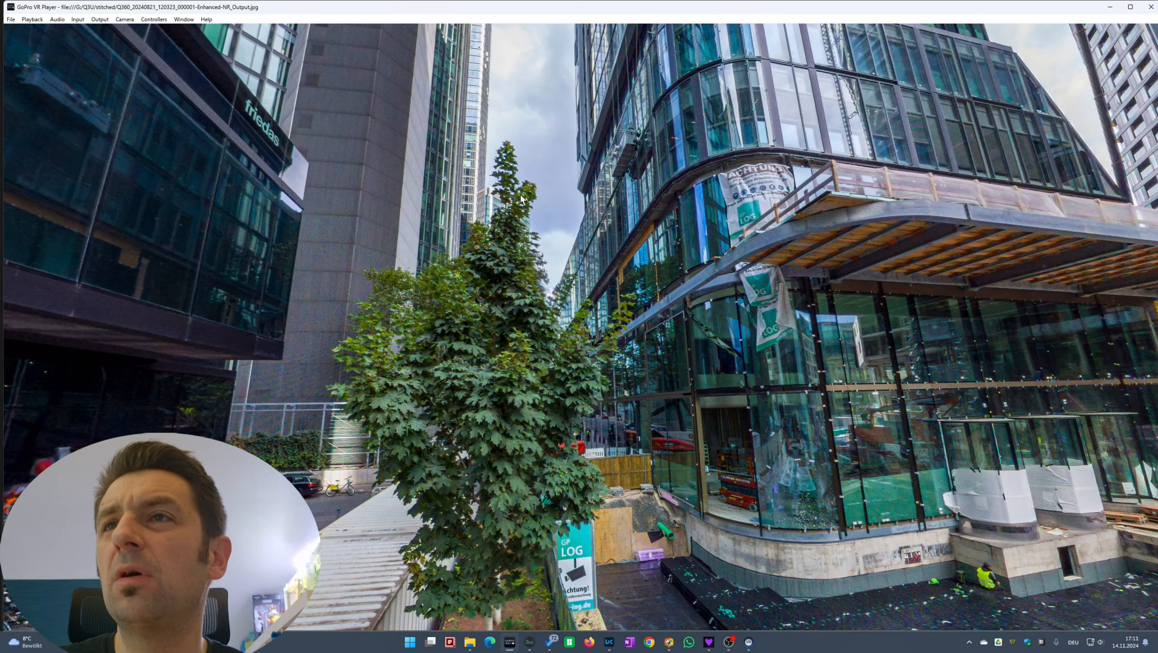
scroll(522, 381, "down", 5)
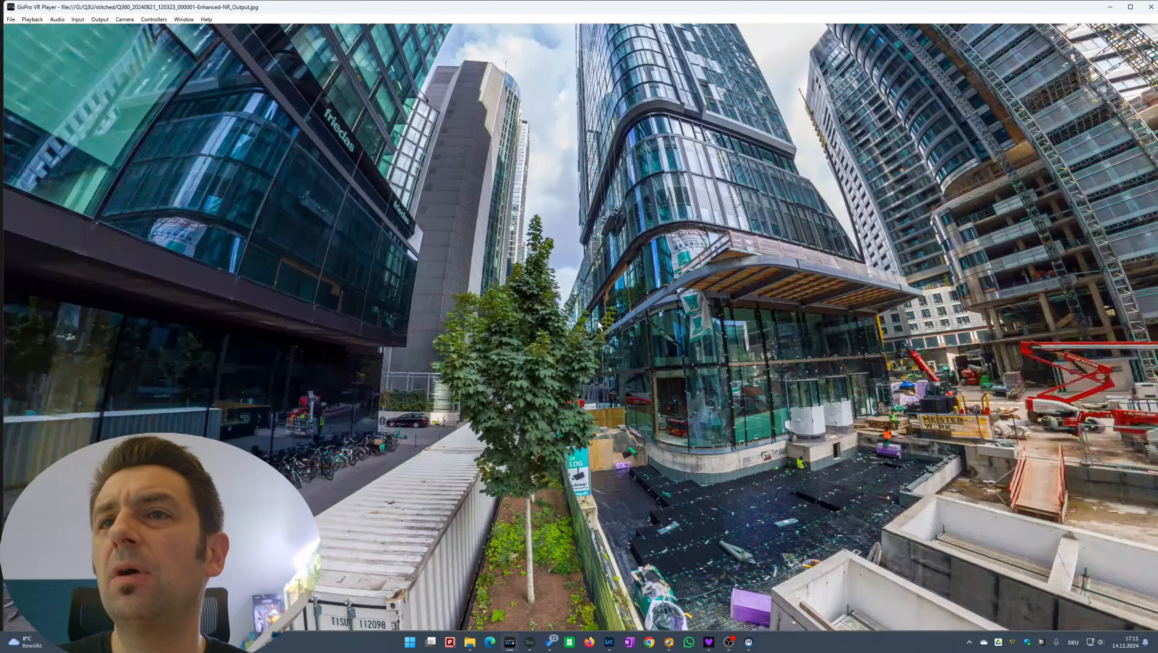
left_click_drag(677, 210, 675, 429)
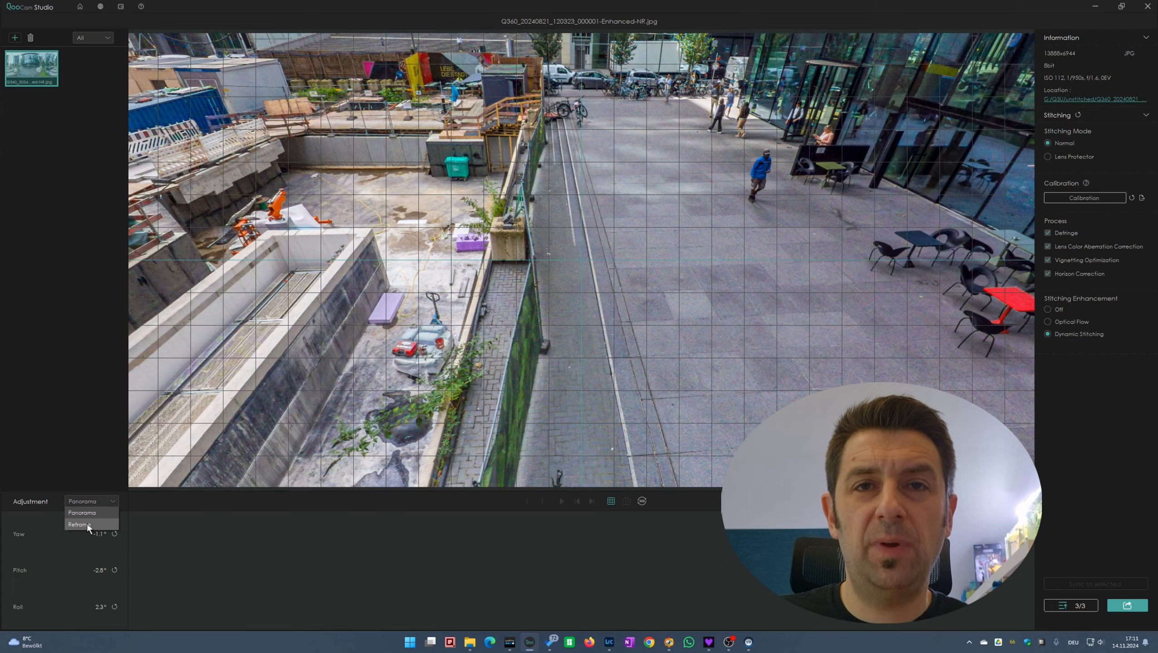
Step: Switch the panorama in QooCam Studio to Reframe mode with the little planet view and a 1:1 aspect ratio
left_click(81, 524)
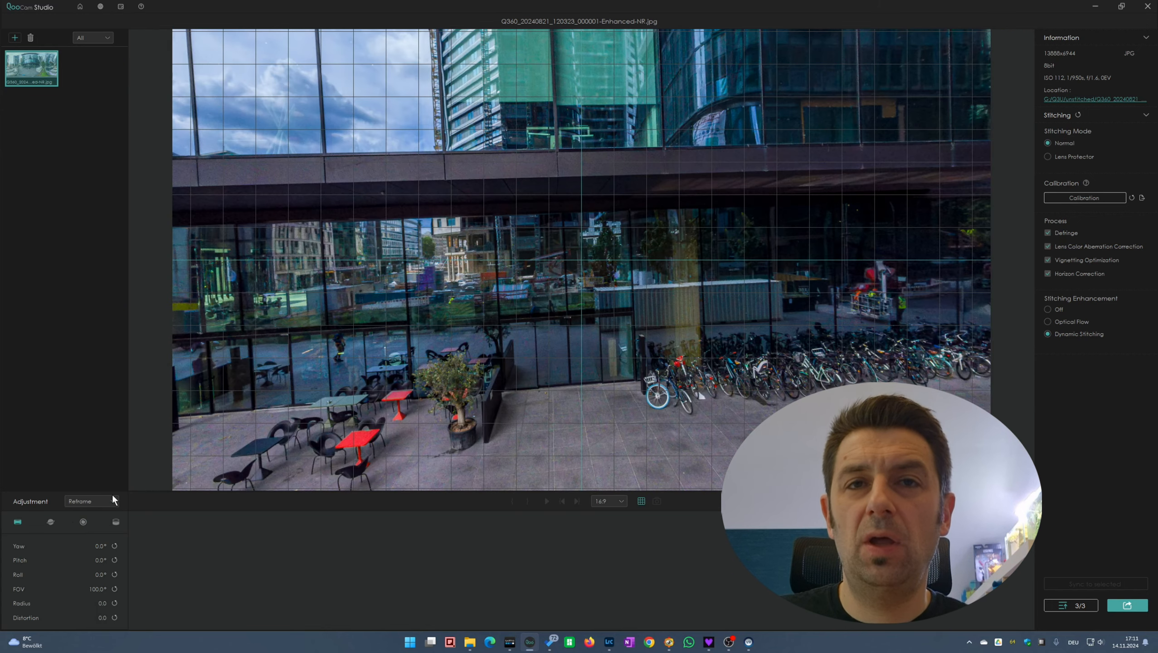
left_click(50, 522)
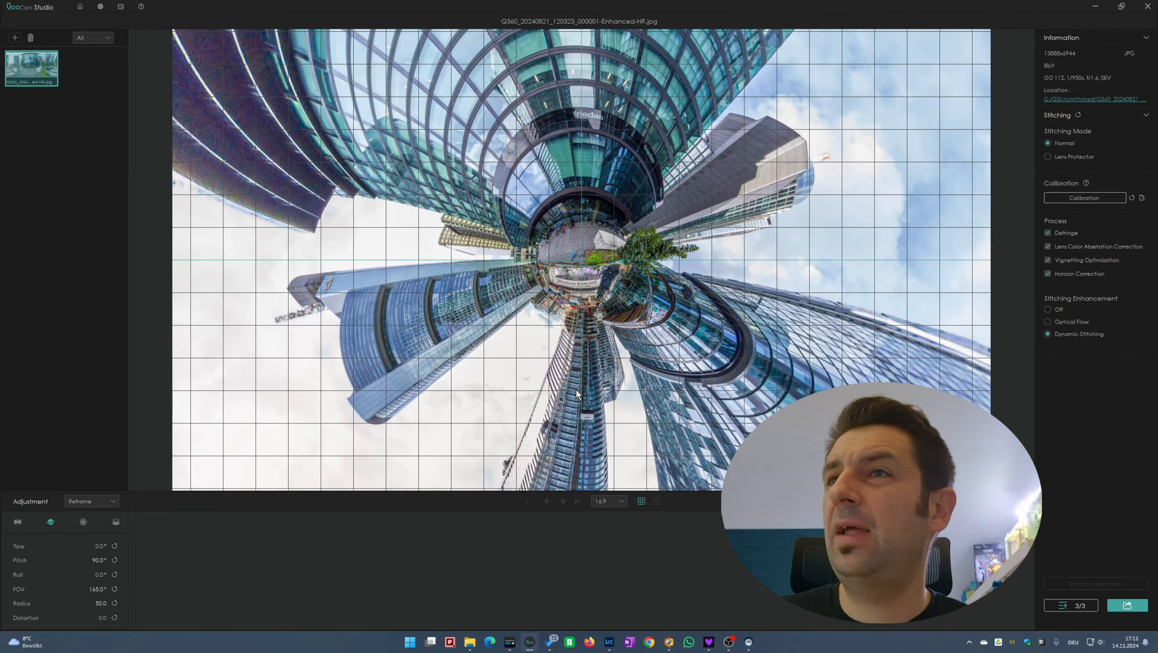
scroll(575, 389, "down", 1)
left_click(609, 502)
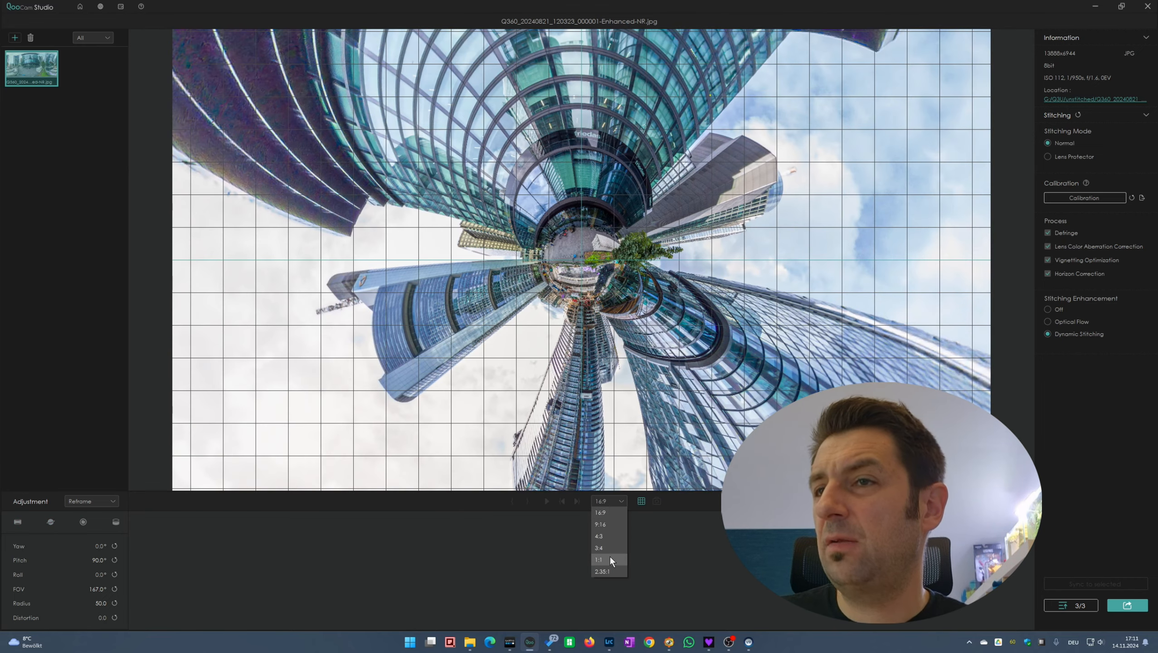
left_click(610, 558)
Step: Try little planet framings by varying the field of view and rotating the yaw to -145.4° at a 169° FOV
left_click_drag(635, 267, 558, 277)
scroll(628, 277, "down", 5)
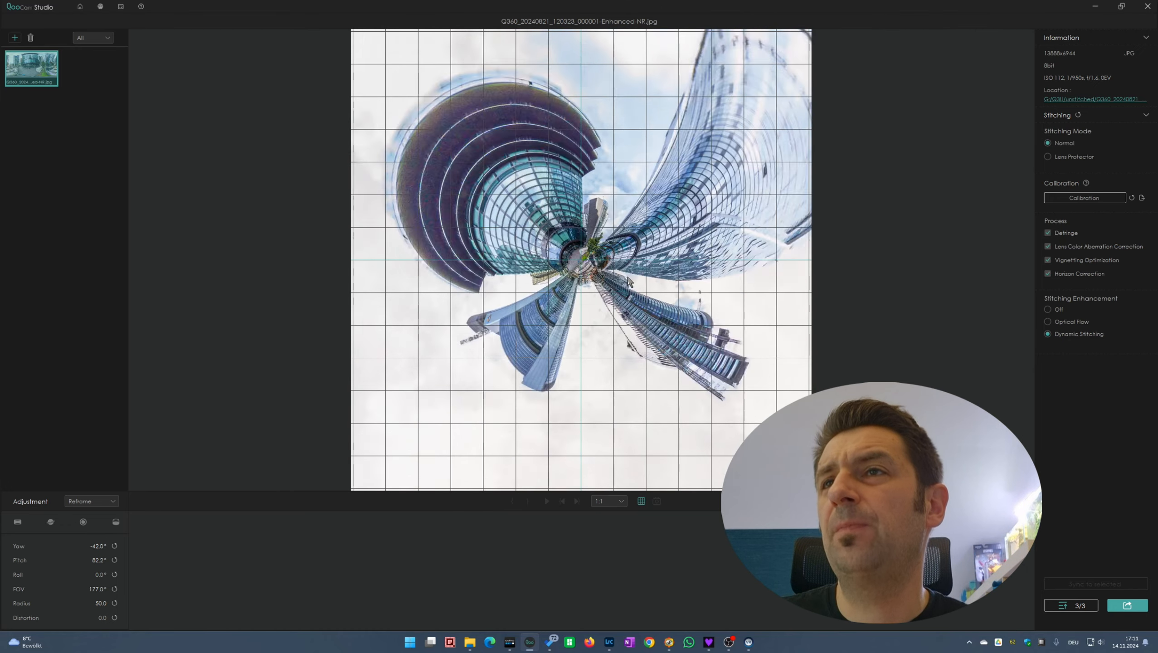
scroll(628, 278, "down", 3)
scroll(610, 254, "up", 5)
left_click_drag(609, 251, 505, 240)
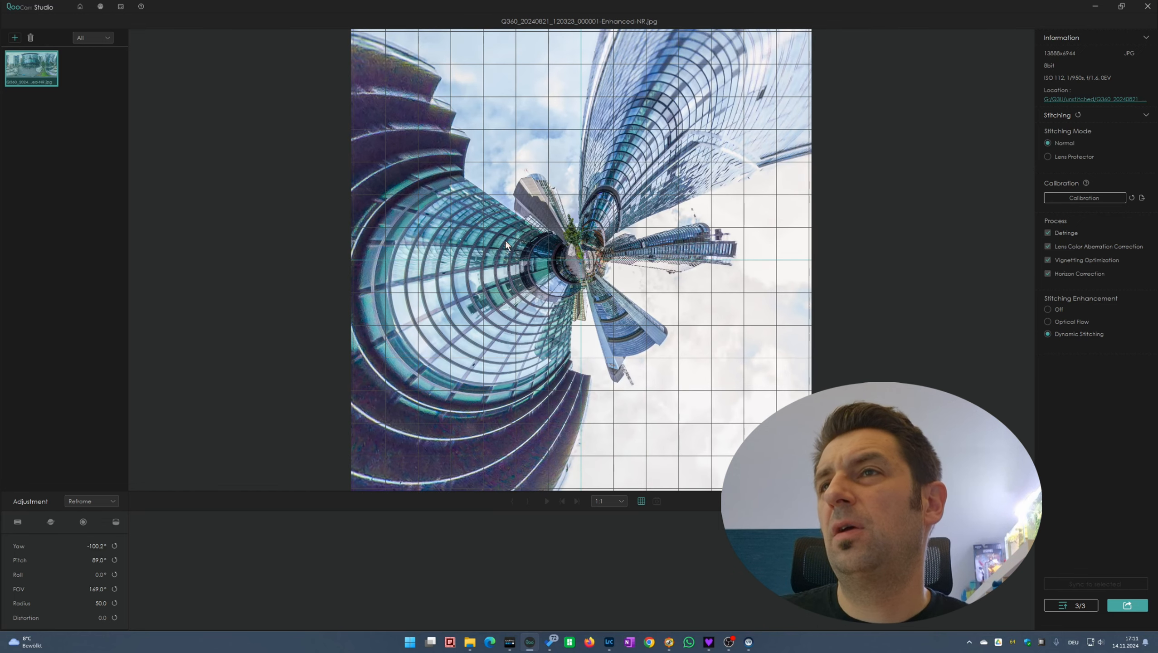
left_click_drag(624, 198, 544, 195)
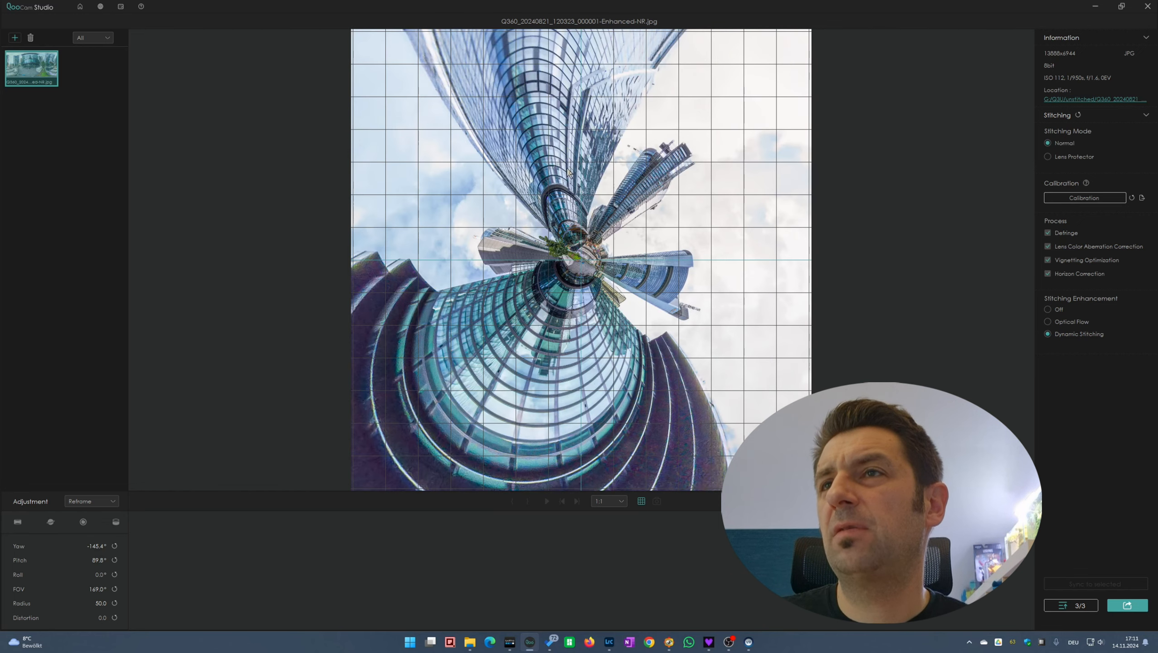
Step: Reframe the view as an upward-looking tunnel with the sky in the centre, at yaw -352.4°, pitch -87.2° and FOV 117°
left_click_drag(574, 142, 575, 363)
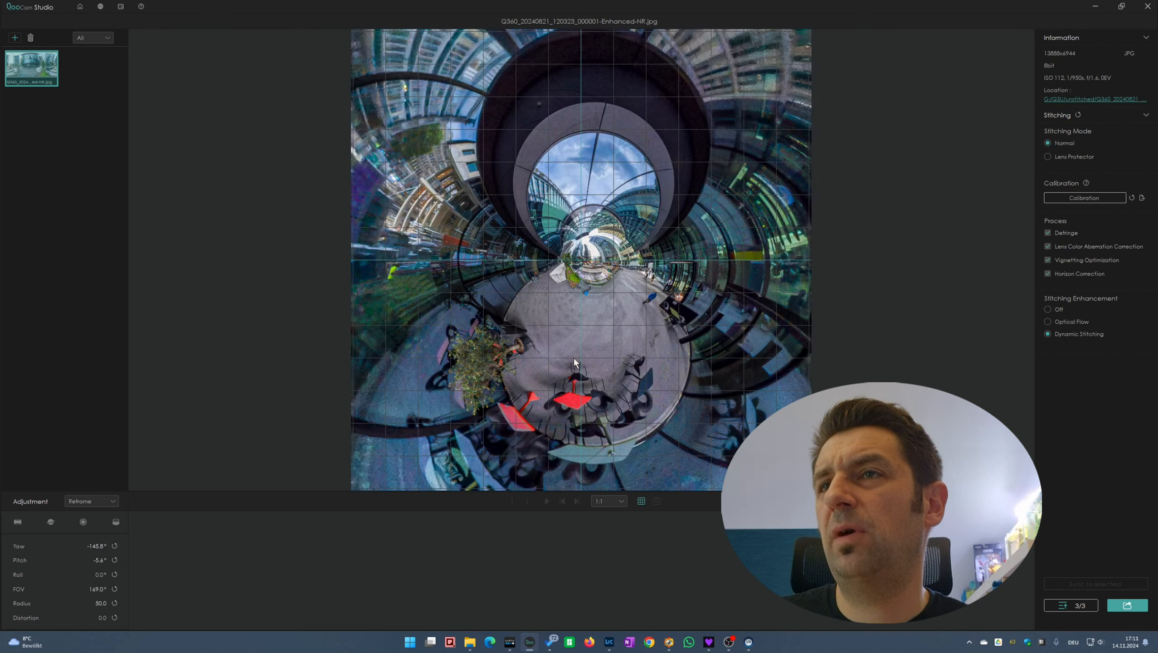
scroll(603, 218, "up", 5)
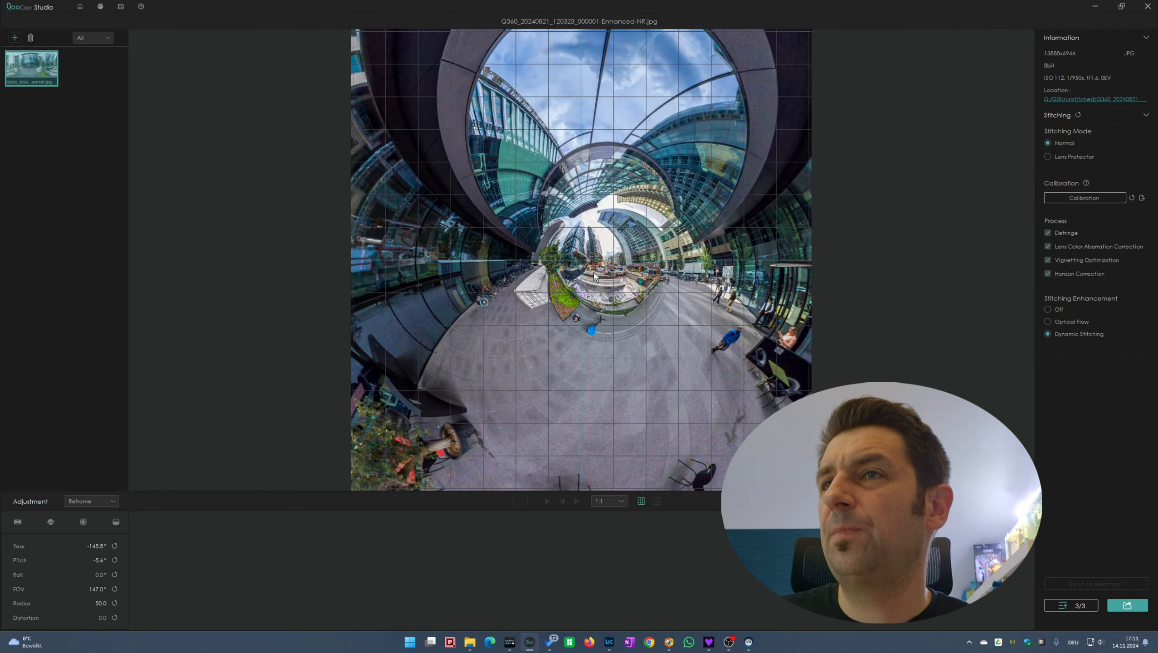
left_click_drag(688, 293, 625, 250)
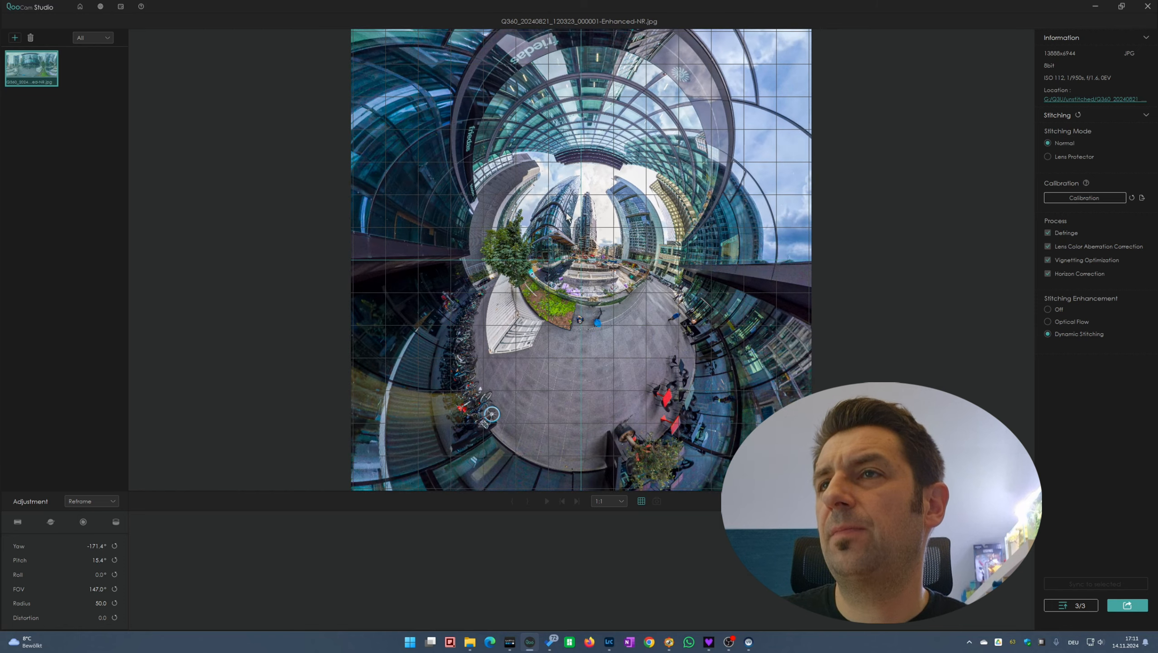
left_click_drag(565, 170, 567, 221)
scroll(567, 220, "up", 3)
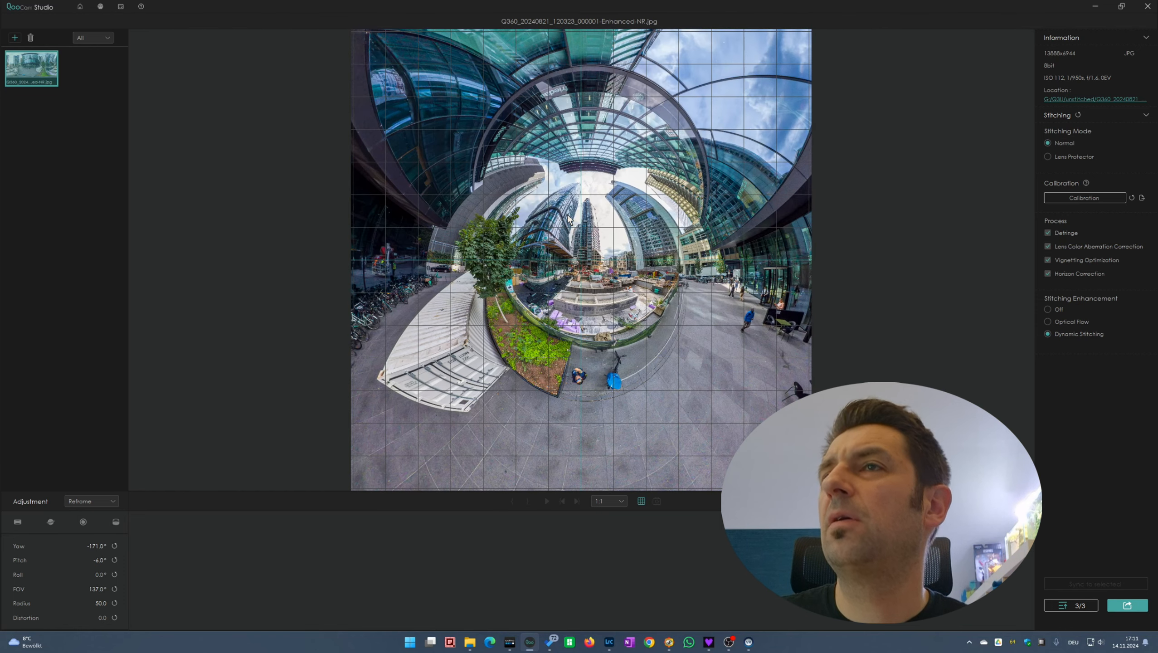
left_click_drag(569, 219, 567, 388)
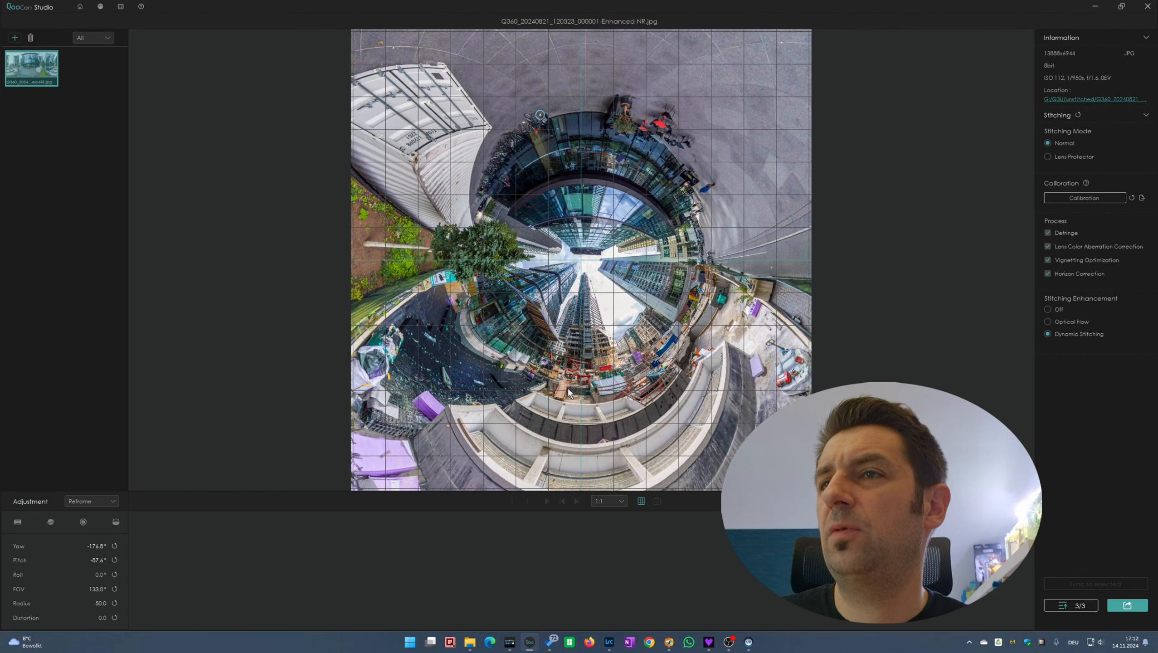
left_click_drag(611, 335, 201, 325)
scroll(610, 346, "up", 2)
scroll(608, 340, "up", 5)
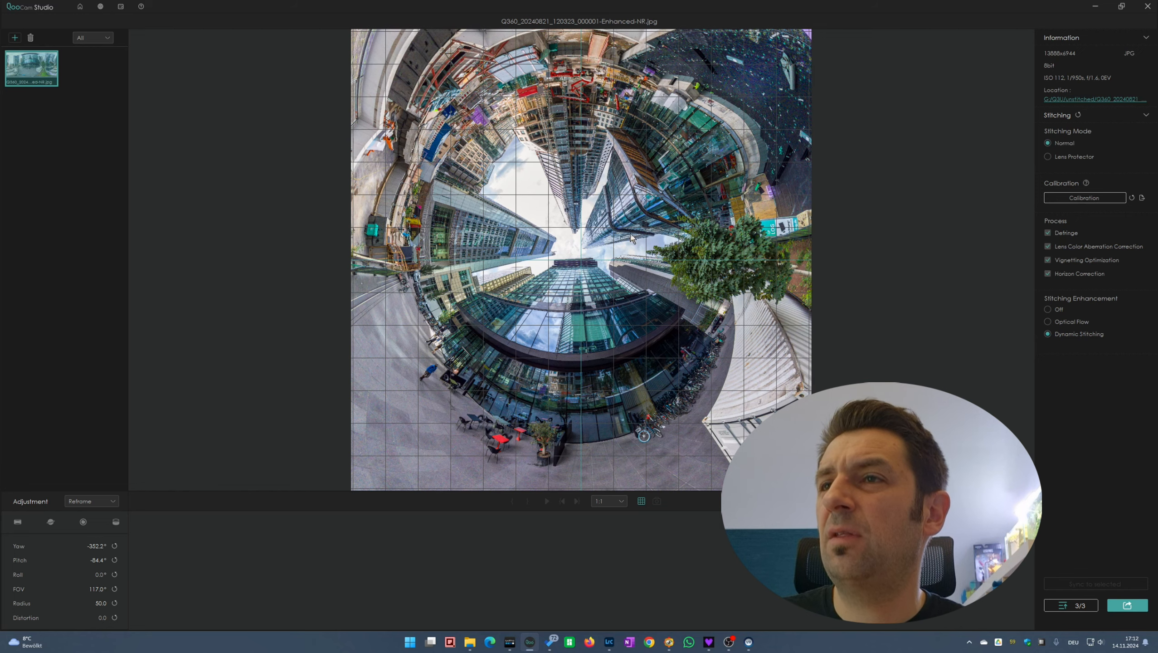
left_click_drag(633, 243, 630, 248)
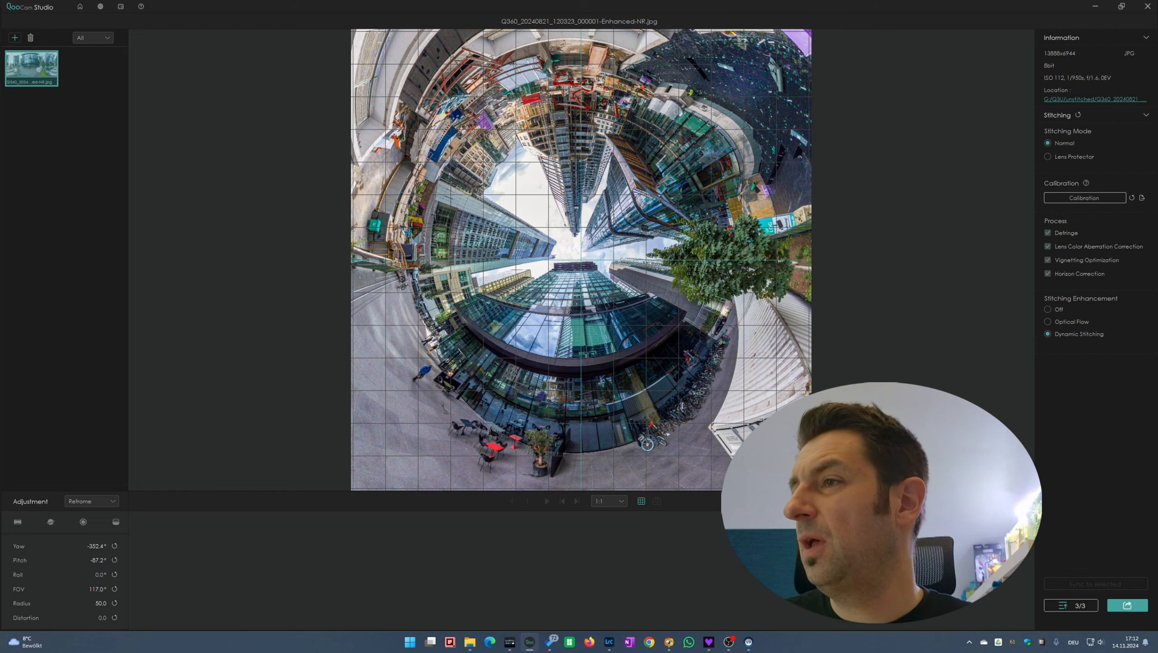
Step: Export the reframed view as a 3840x3840 JPG to the G:/Q3U/stitched folder
left_click(1127, 605)
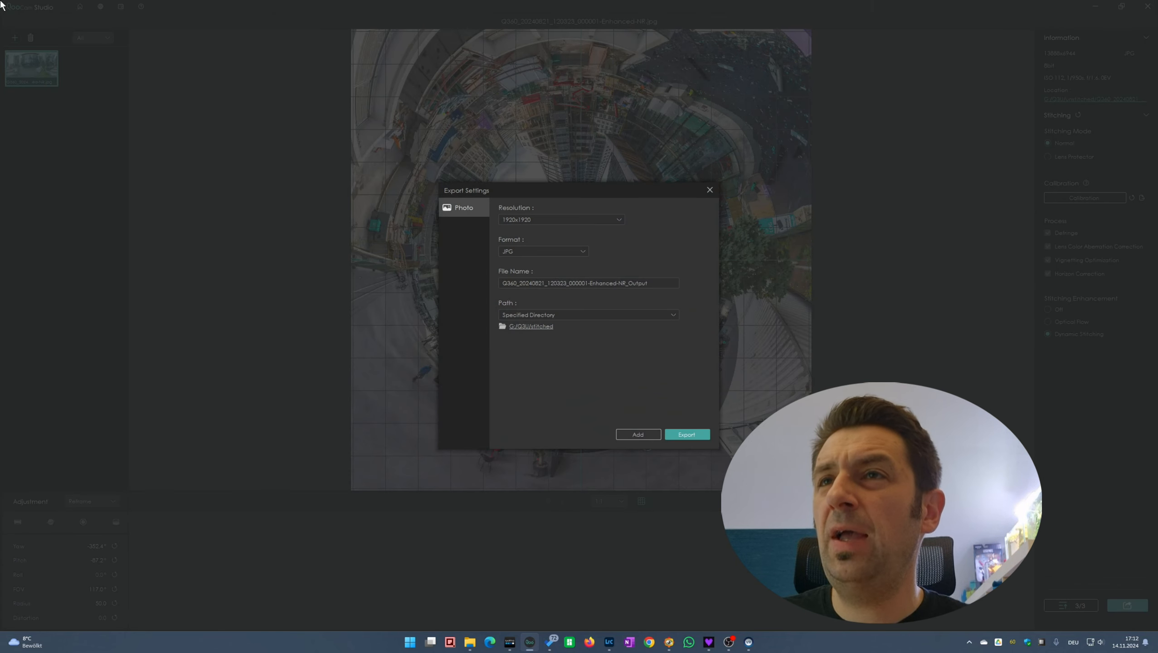
left_click(565, 221)
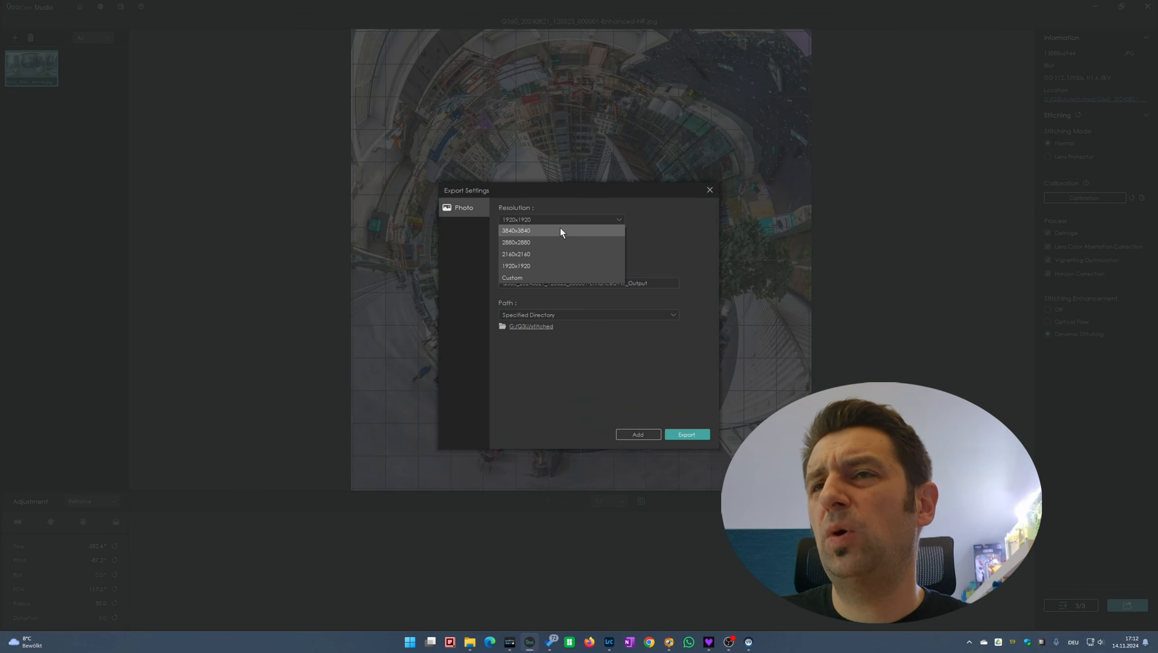
left_click(553, 229)
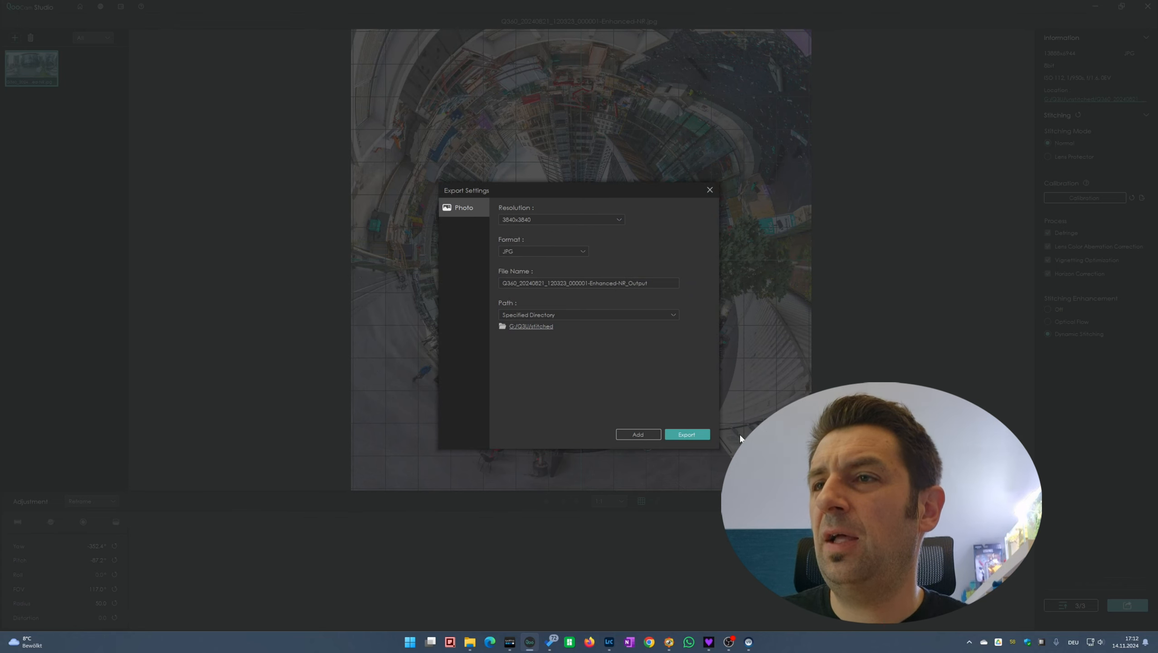
left_click(693, 432)
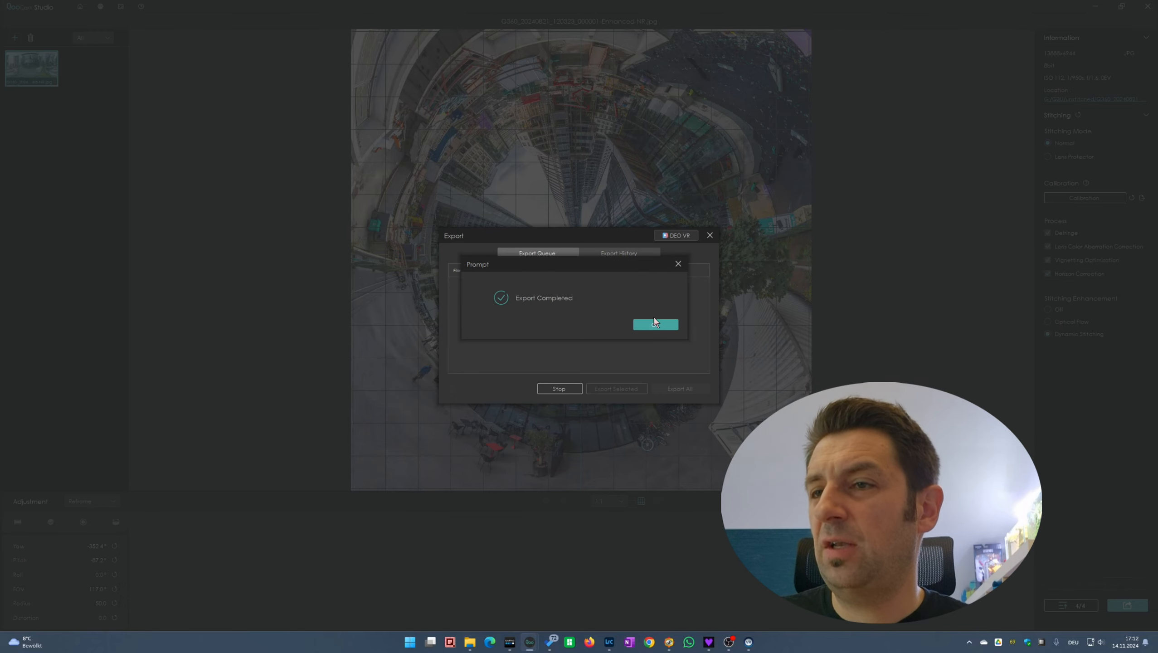
left_click(655, 323)
Step: Open the exported Enhanced-NR_Output(1) JPG full screen in FastStone Image Viewer
left_click(669, 642)
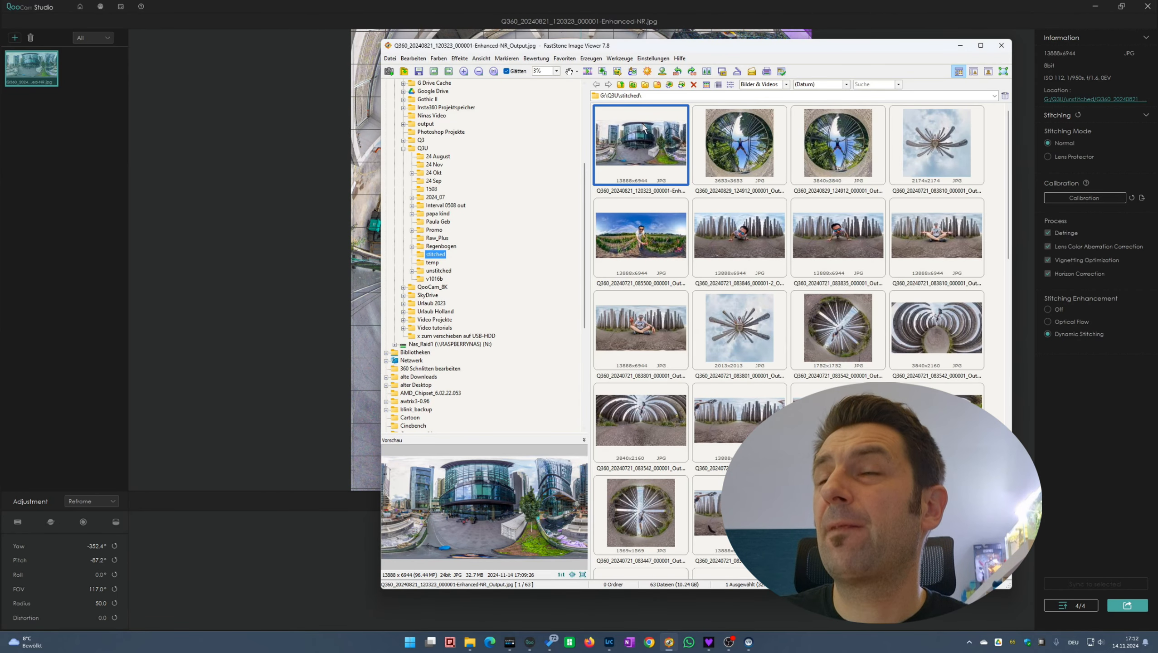
left_click(633, 85)
double_click(640, 144)
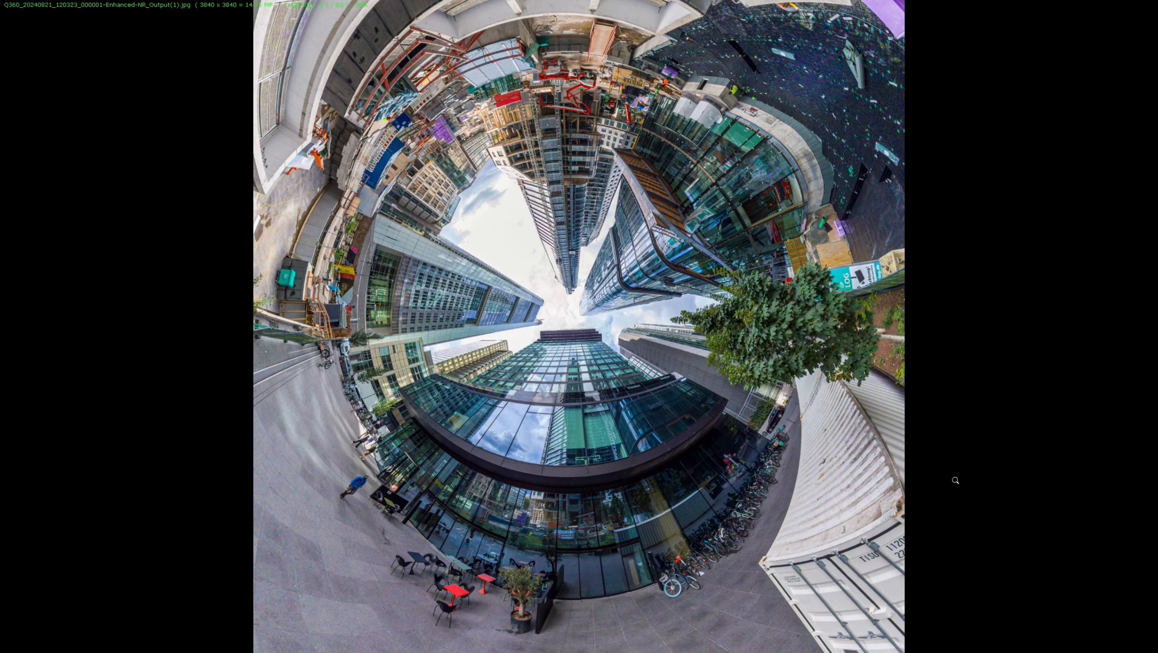